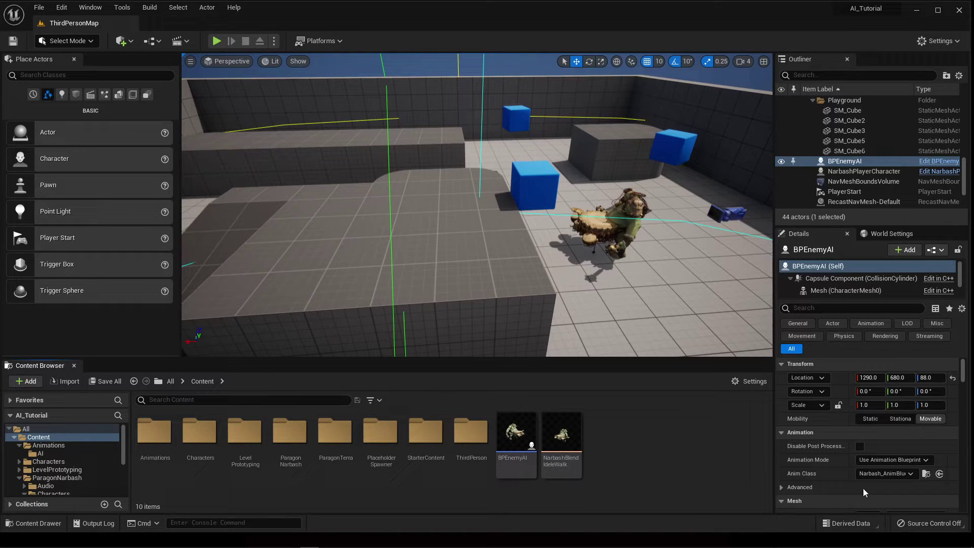
Step: Fly the view toward the enemy and play-test the level, running the knight away from it
right_click_drag(477, 205, 324, 243)
right_click_drag(520, 173, 483, 183)
key("w")
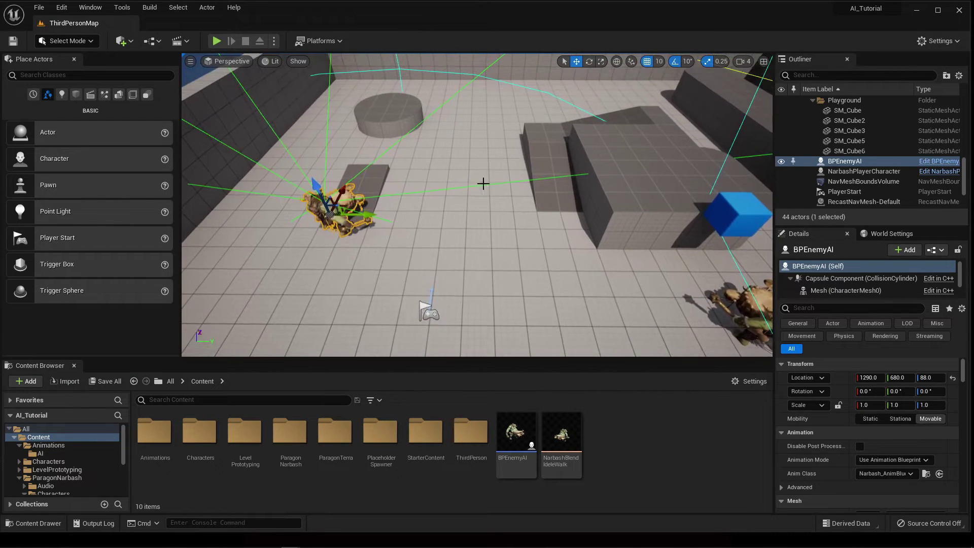
left_click(216, 41)
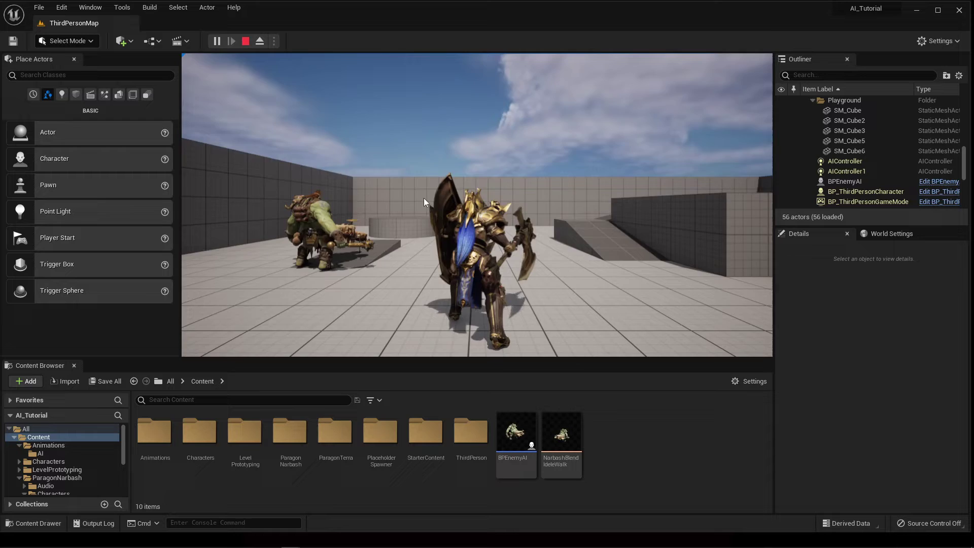
left_click(622, 167)
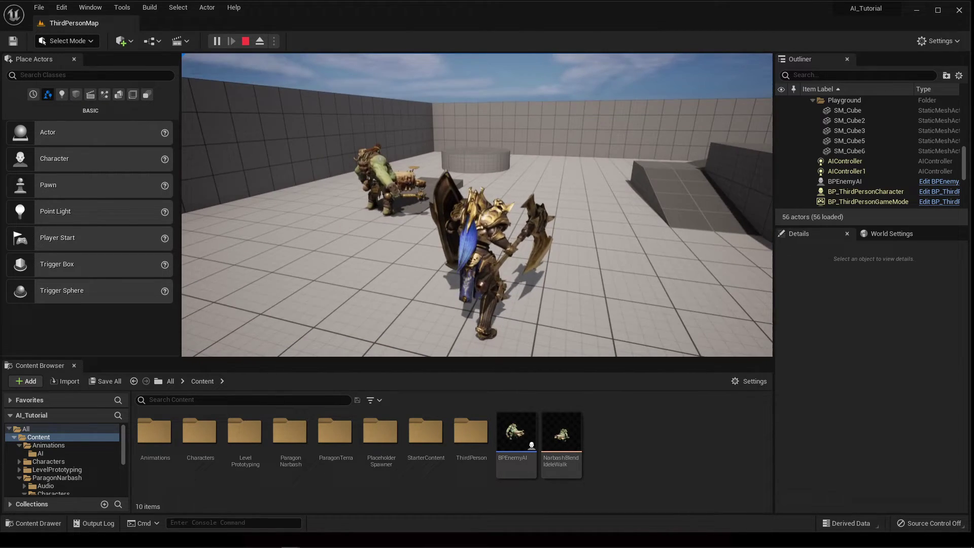
key("w")
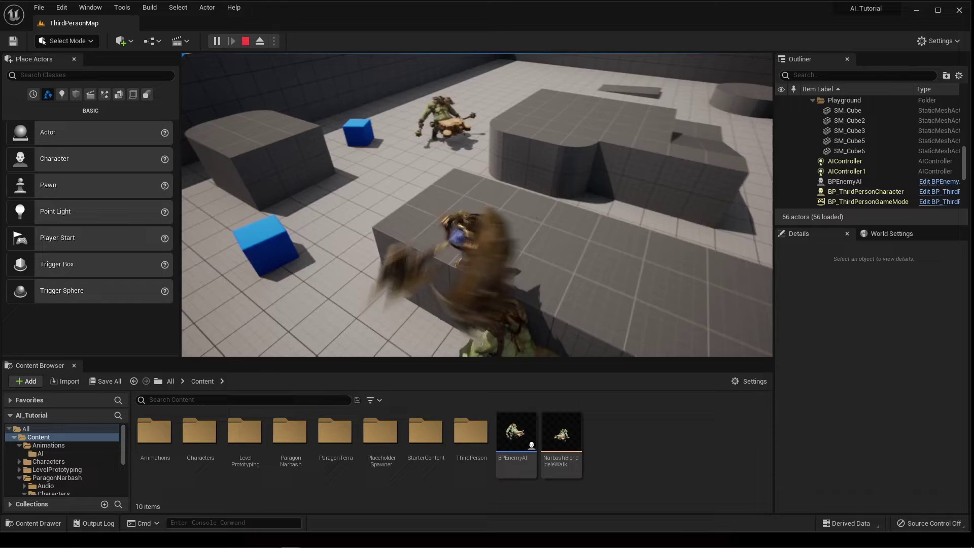
key("w")
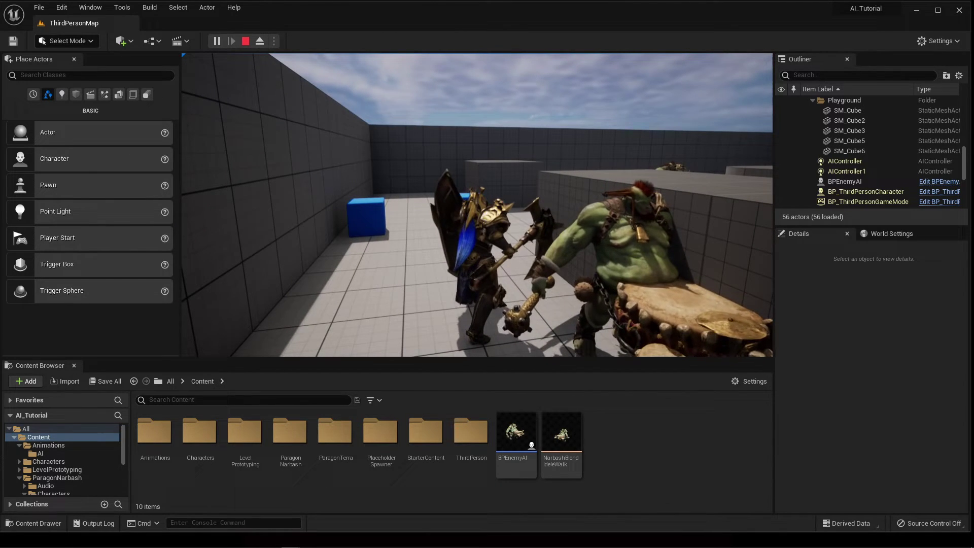
key("Escape")
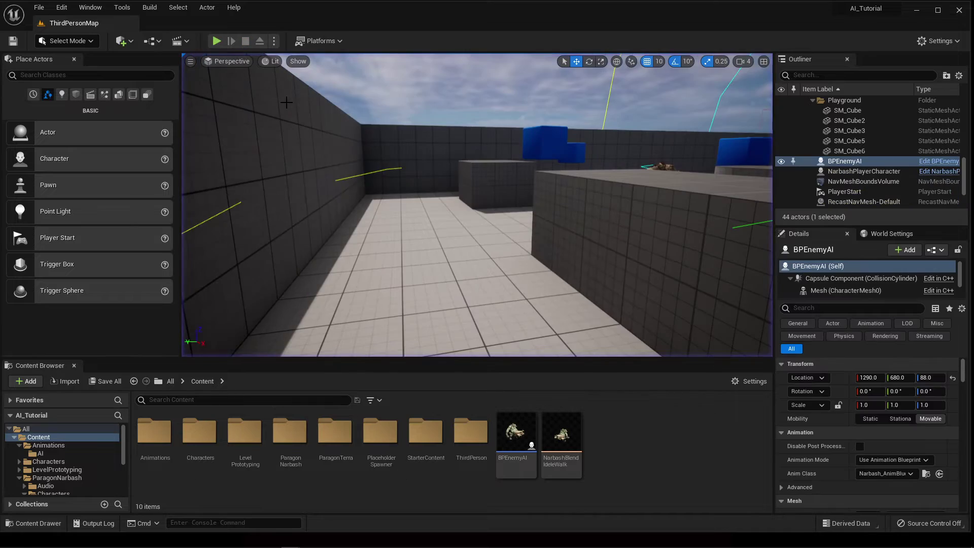
Step: Delete the Narbash orc from the level and bring the Epic Games Launcher over the editor
right_click_drag(382, 123, 639, 124)
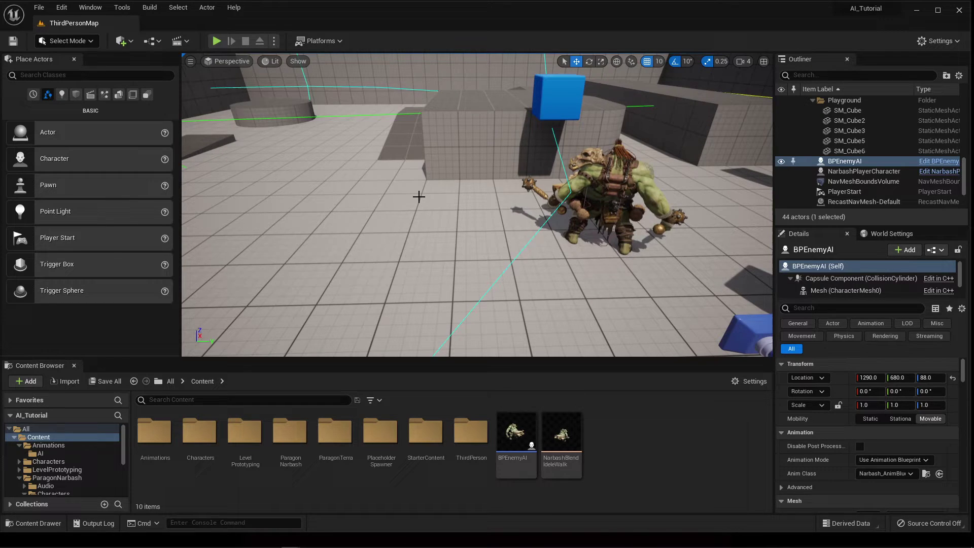
right_click_drag(419, 195, 380, 197)
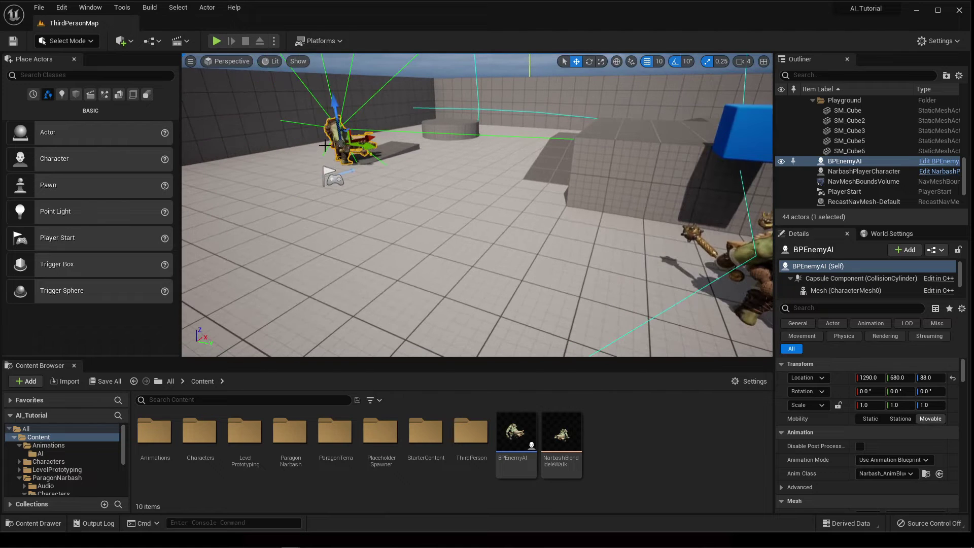
right_click_drag(519, 184, 556, 185)
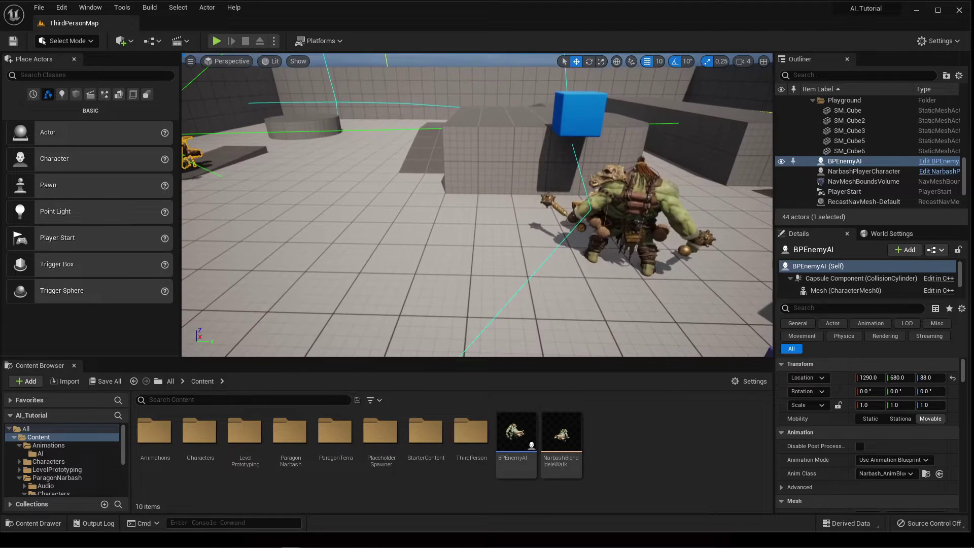
left_click(634, 198)
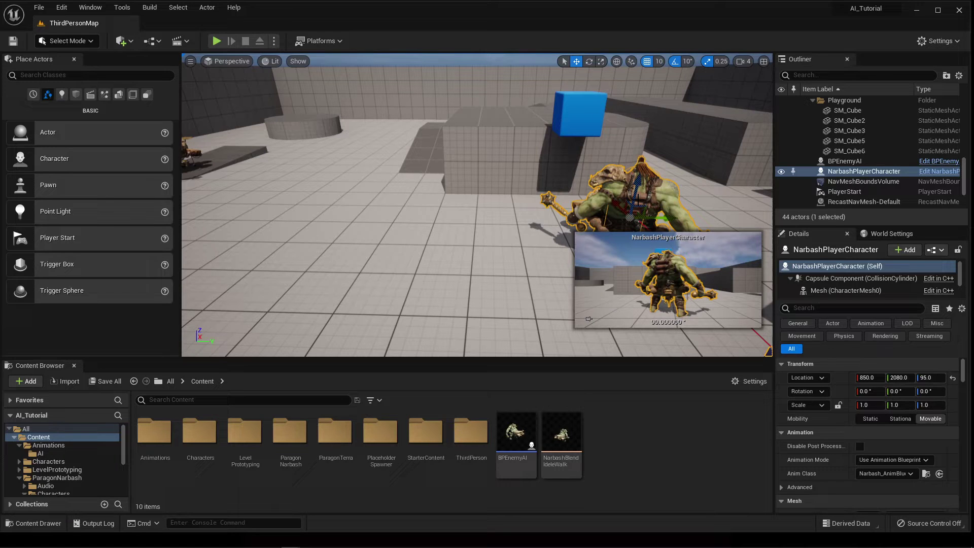
key("Delete")
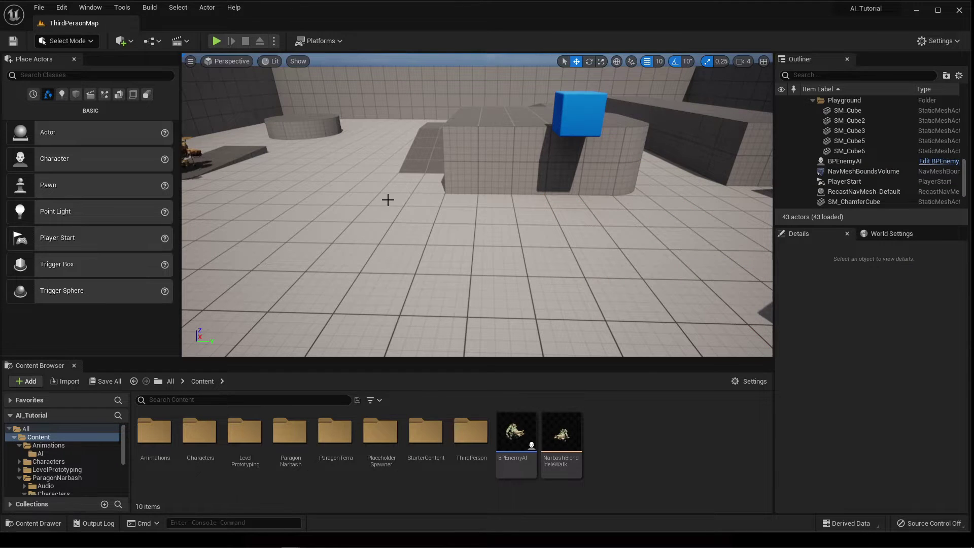
right_click_drag(388, 199, 405, 205)
left_click_drag(0, 66, 497, 66)
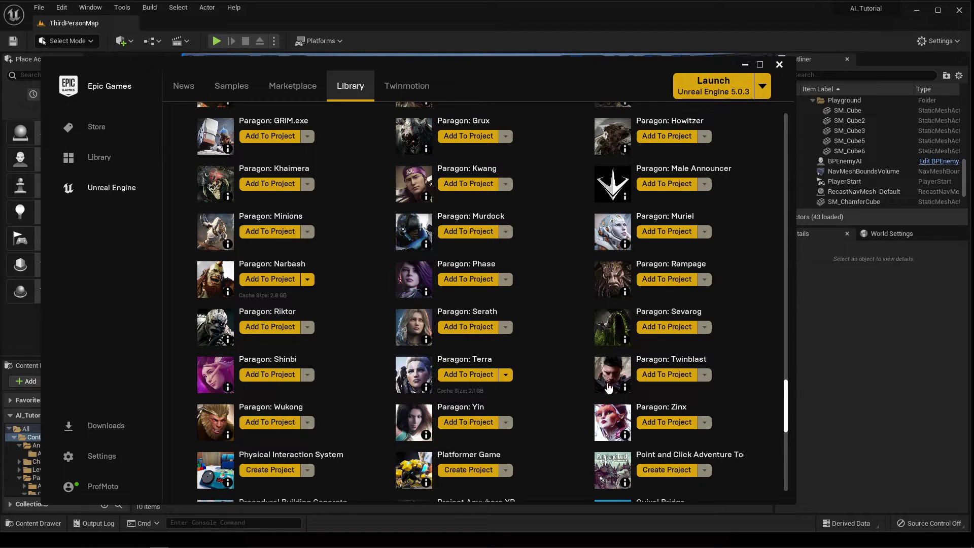
Step: Add Paragon: Twinblast to the AI_Tutorial project, then move the launcher aside
left_click(658, 377)
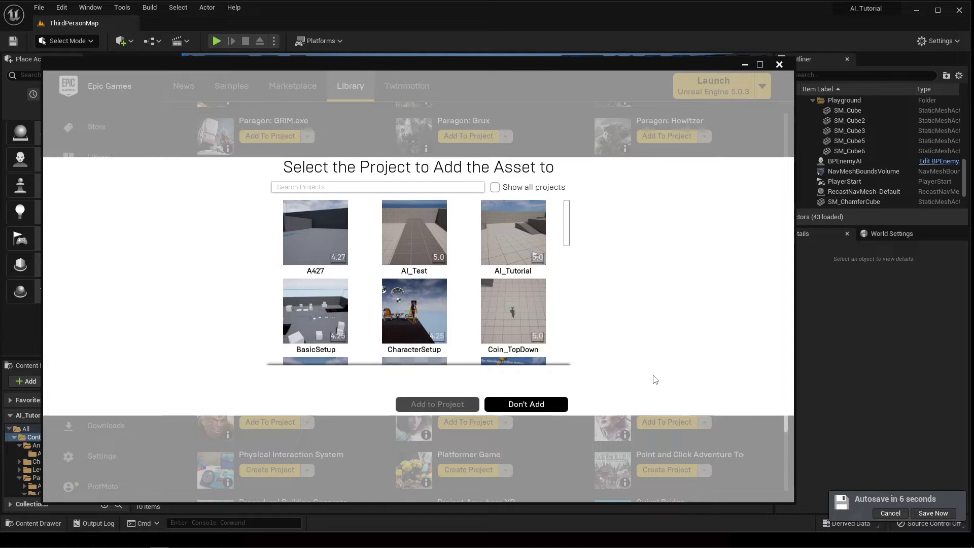
left_click(506, 234)
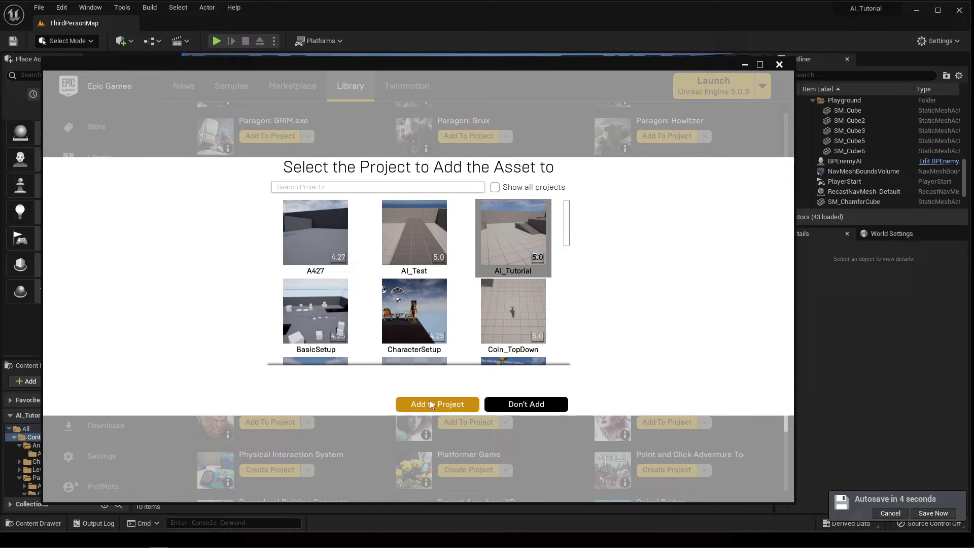
left_click(437, 403)
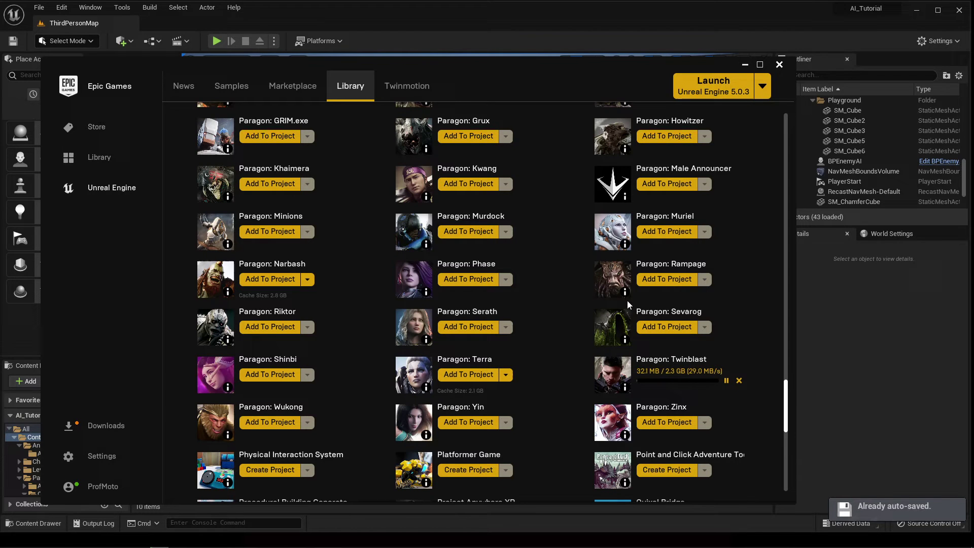
left_click_drag(498, 70, 0, 192)
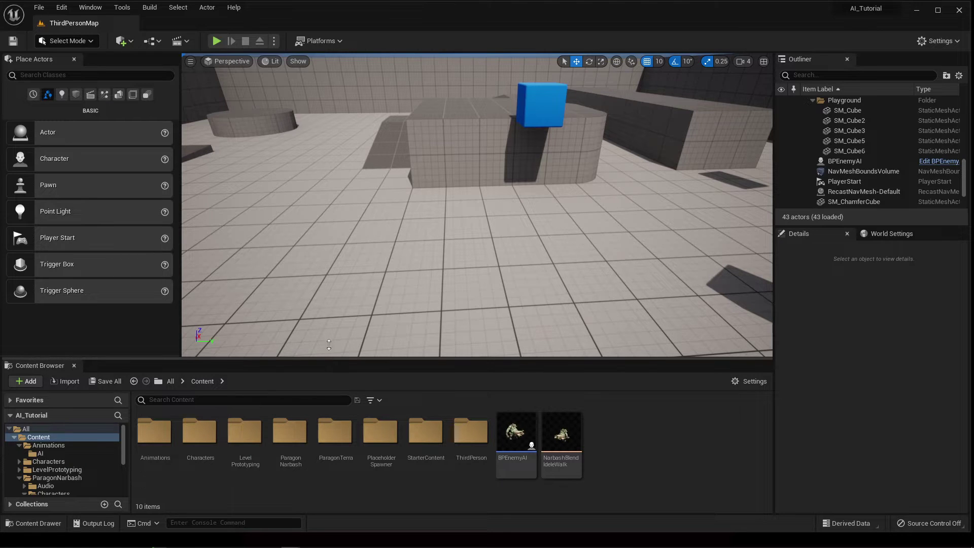
Step: Duplicate the BPEnemyAI blueprint as BPEnemyAI2 and bring its Blueprint editor on screen
left_click_drag(329, 359, 322, 316)
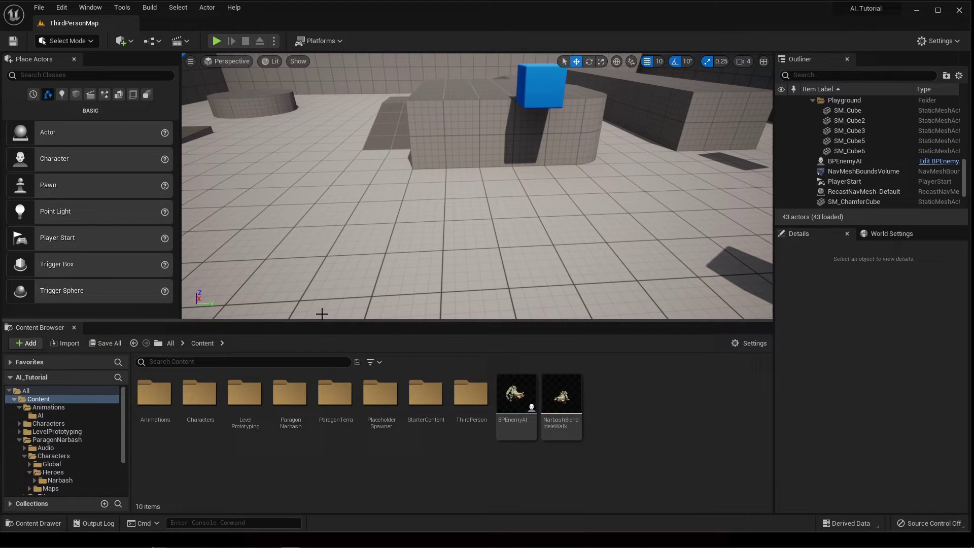
left_click(515, 398)
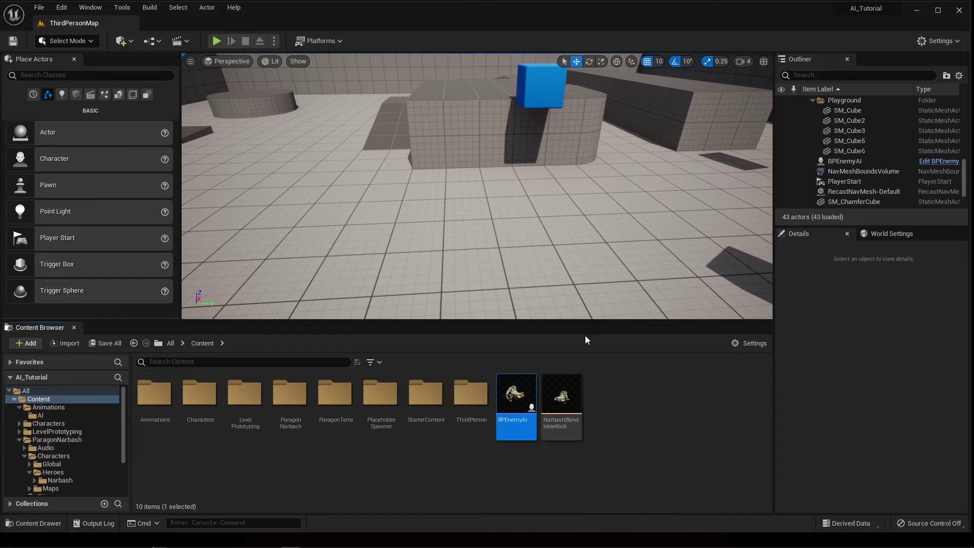
right_click(510, 392)
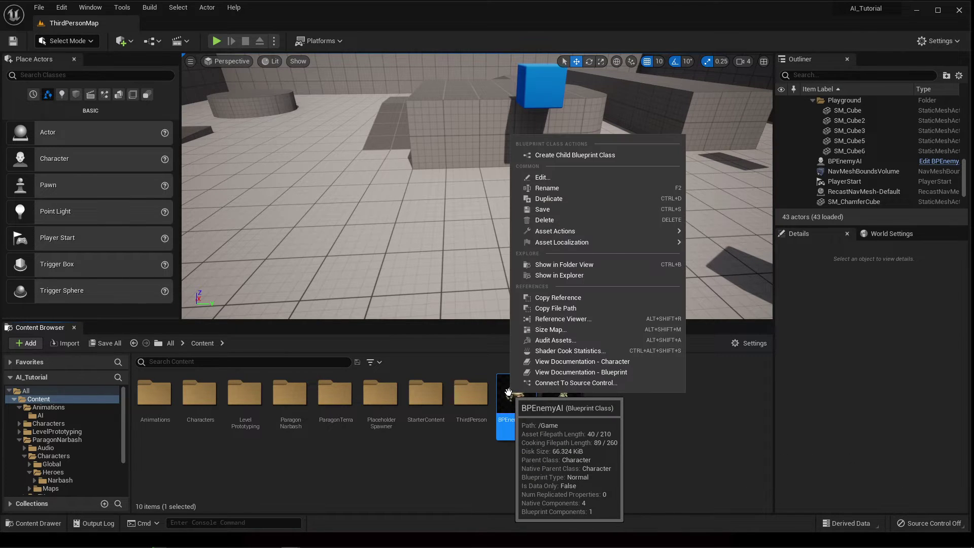
left_click(538, 199)
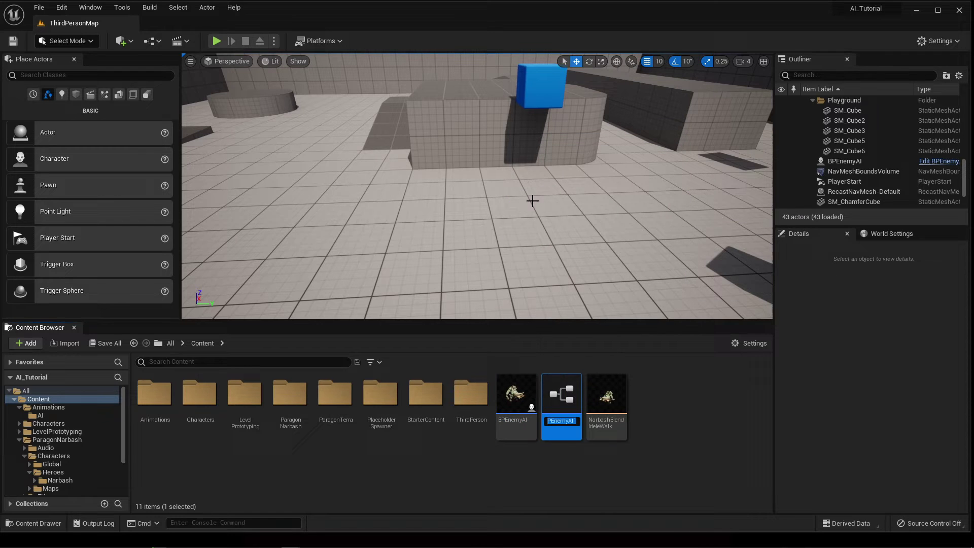
left_click(575, 421)
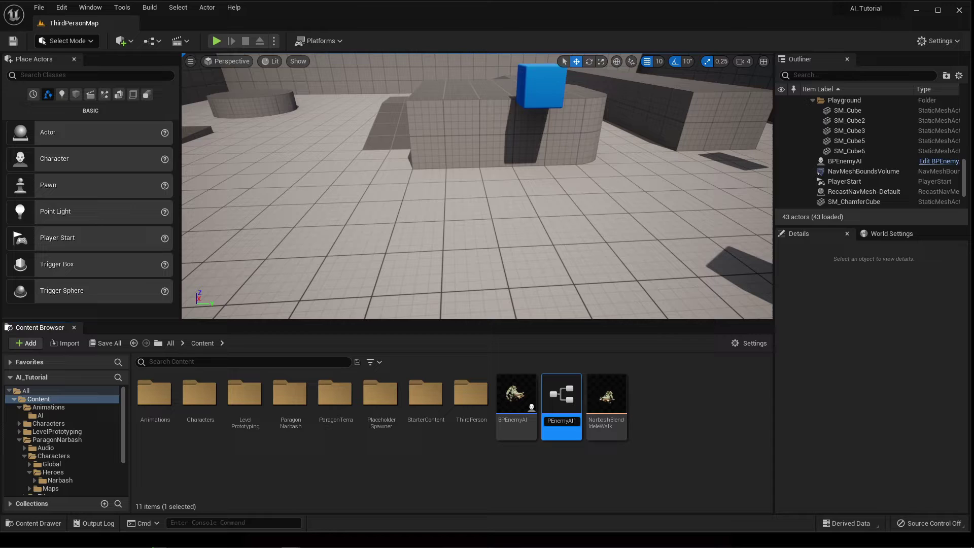
key("BackSpace")
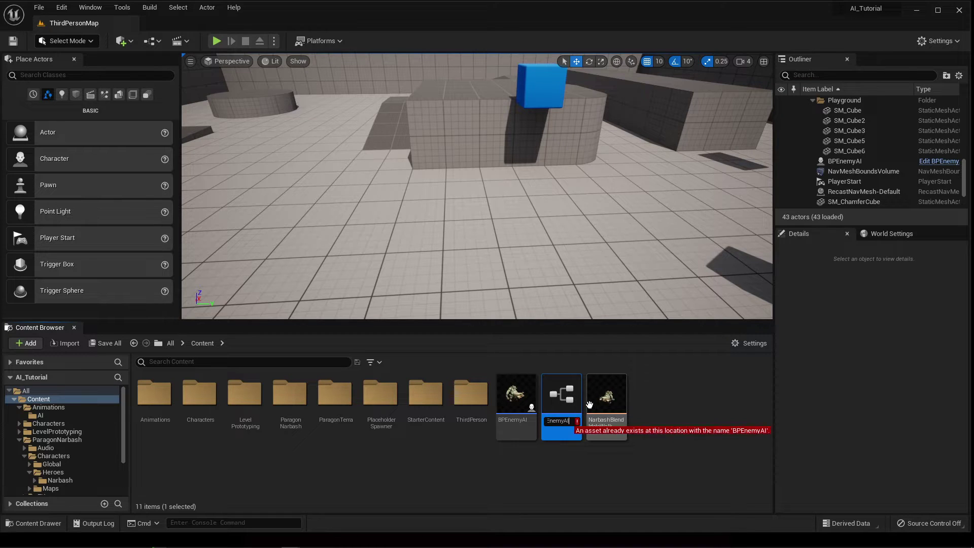
type("2")
key("Return")
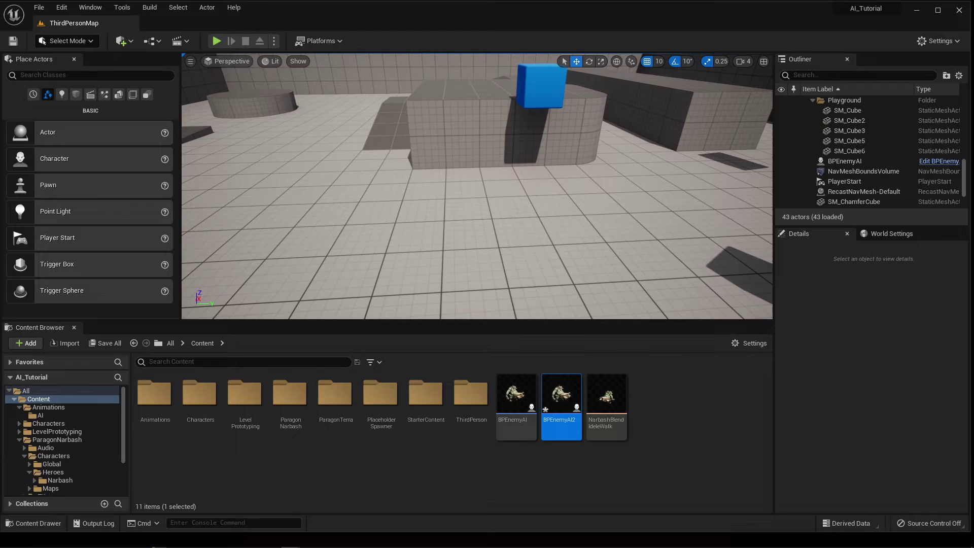
left_click_drag(973, 70, 700, 61)
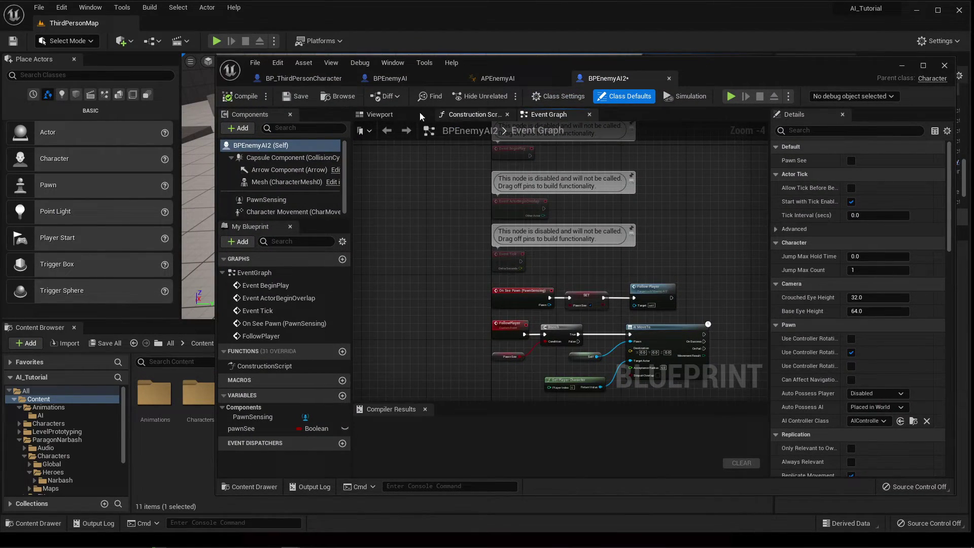
Step: Preview BPEnemyAI2's ogre mesh in the Viewport, then switch to the APEnemyAI AnimGraph
left_click(397, 113)
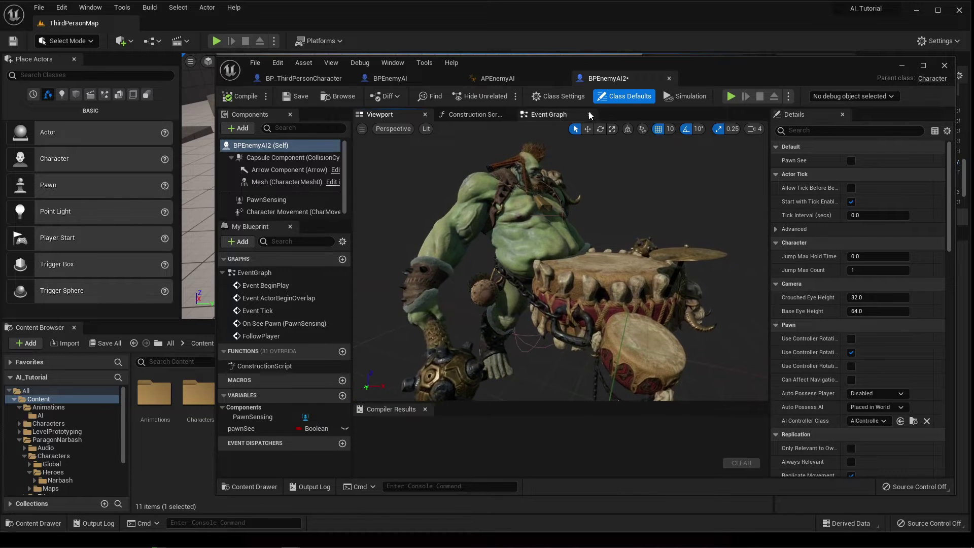
left_click(510, 80)
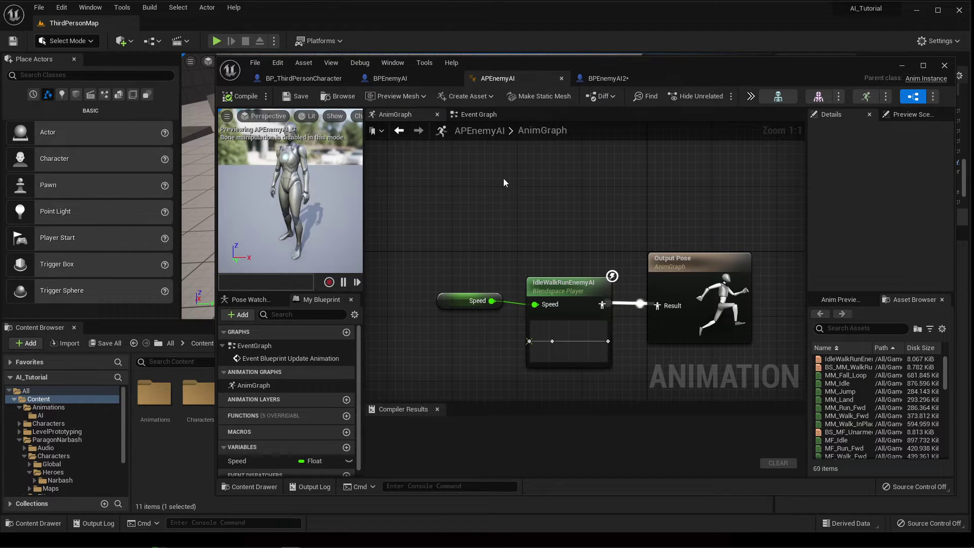
Step: Drag the Speed getter and IdleWalkRunEnemyAI blendspace nodes left in the AnimGraph
right_click_drag(504, 206, 500, 177)
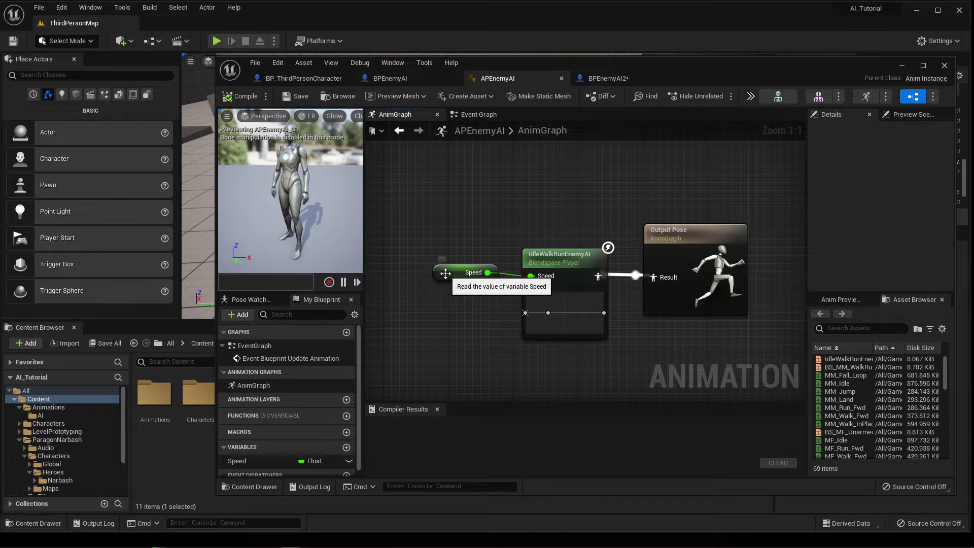
left_click_drag(446, 276, 414, 284)
left_click_drag(572, 261, 652, 277)
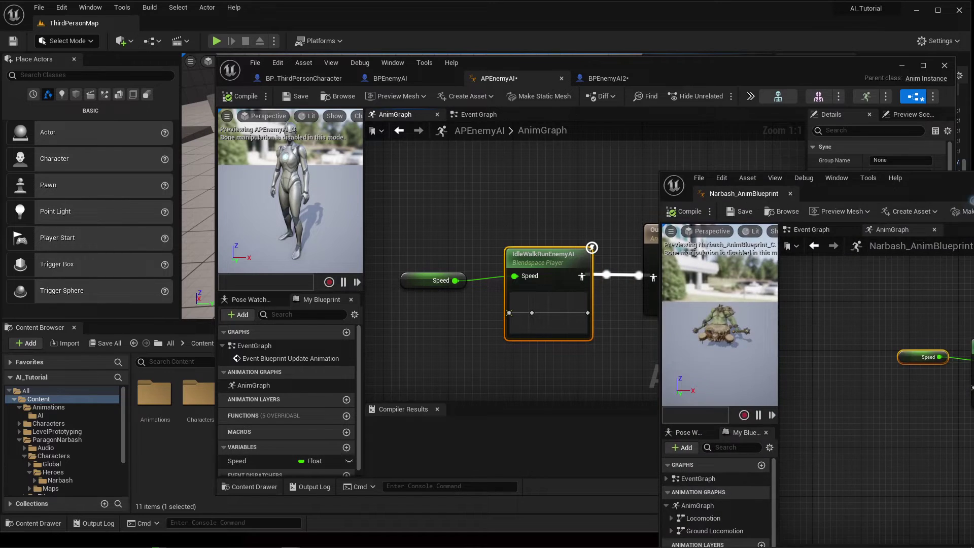
Step: In Narbash_AnimBlueprint's AnimGraph, shift Component To Local left, then move that window away
left_click_drag(969, 180, 488, 52)
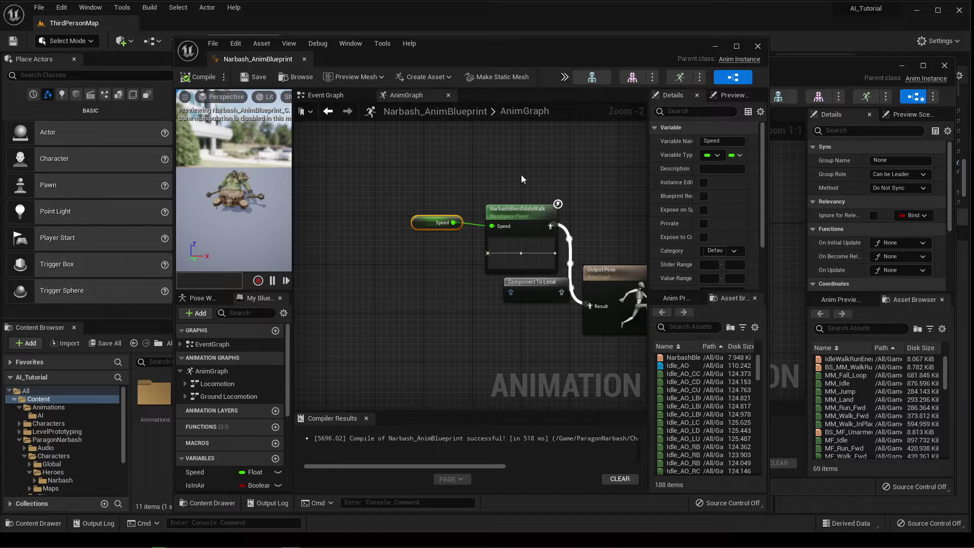
right_click_drag(521, 175, 520, 290)
scroll(458, 197, "down", 10)
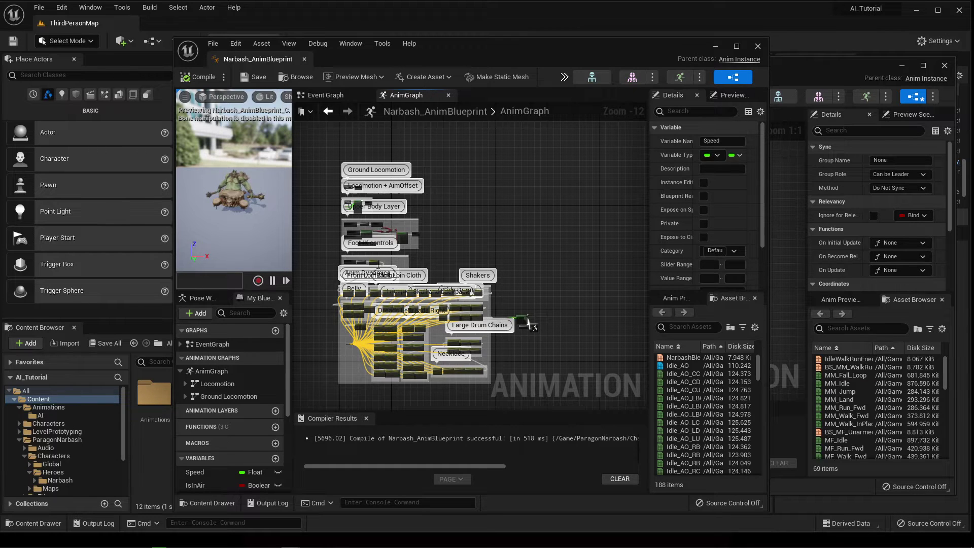
scroll(526, 324, "up", 11)
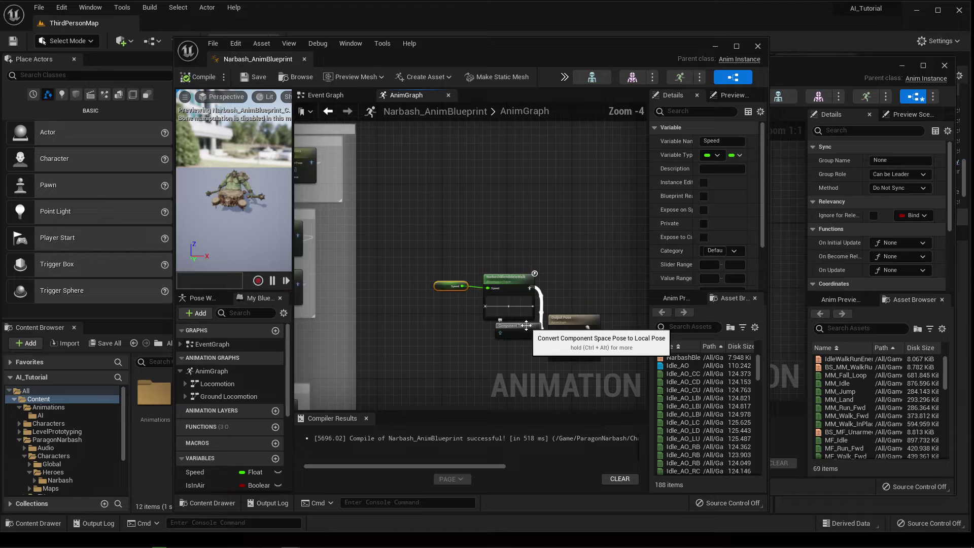
right_click_drag(516, 325, 537, 262)
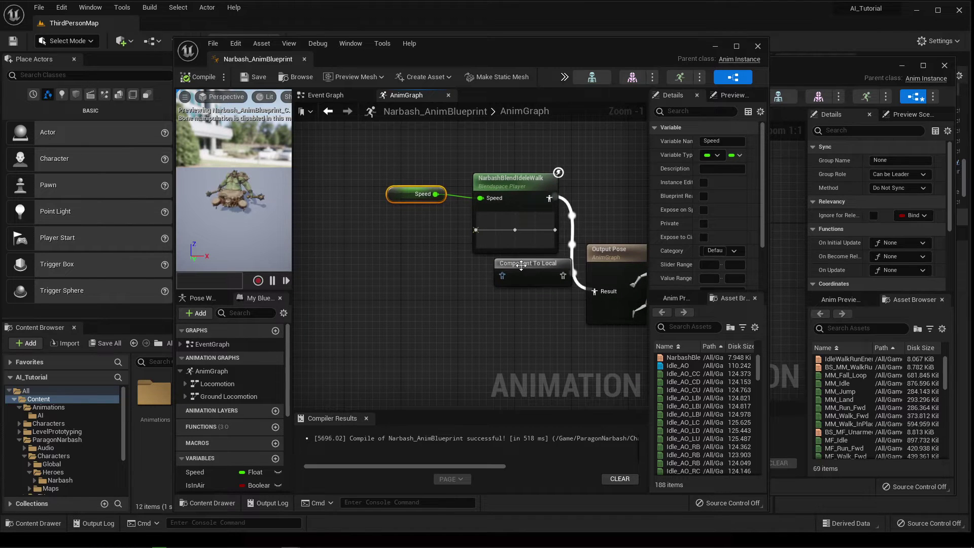
left_click_drag(518, 263, 345, 263)
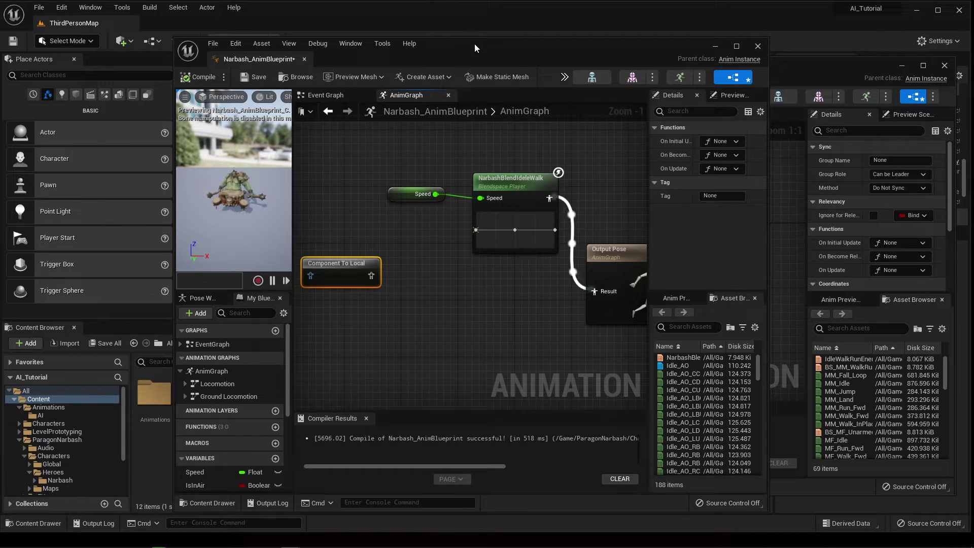
left_click_drag(464, 44, 973, 162)
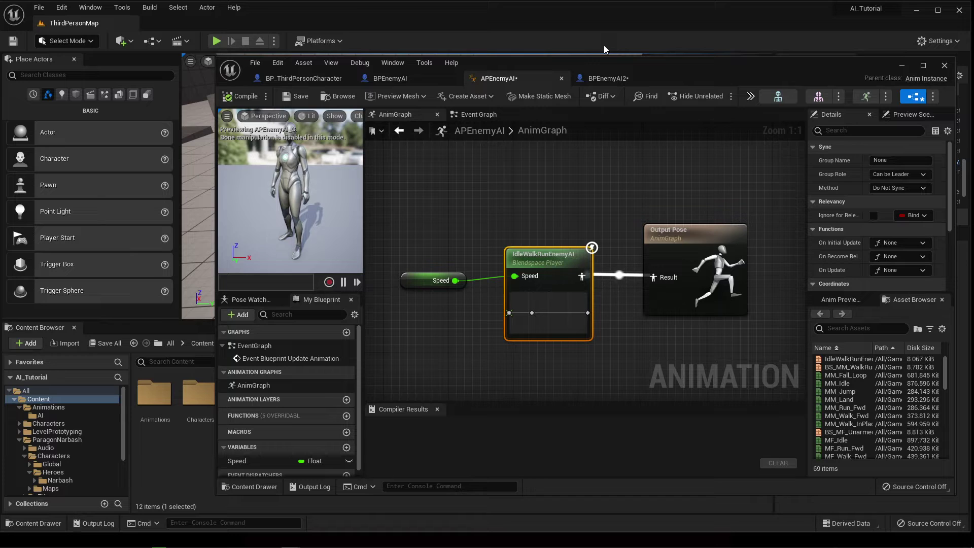
Step: Switch BPEnemyAI2's Mesh (CharacterMesh0) skeletal mesh from Narbash to TwinBlast
left_click(597, 80)
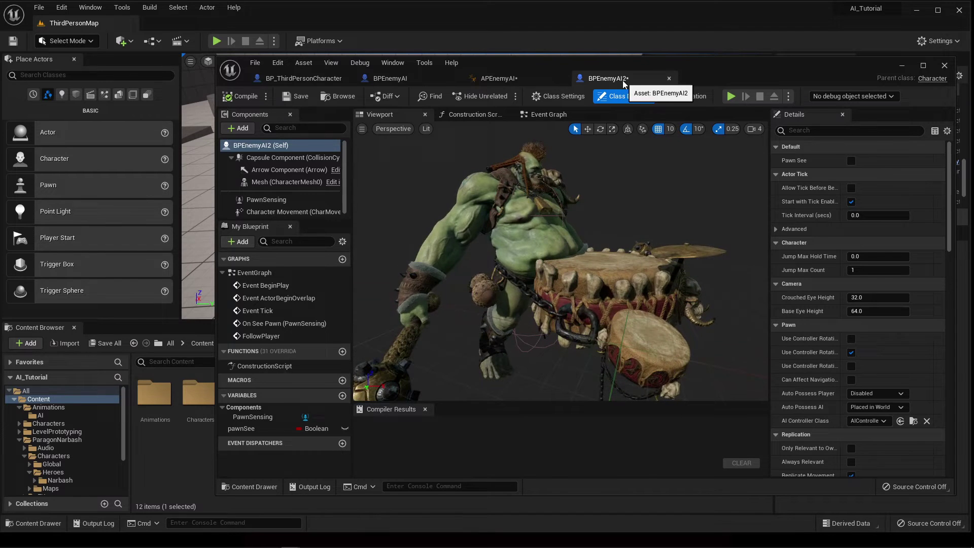
left_click(278, 181)
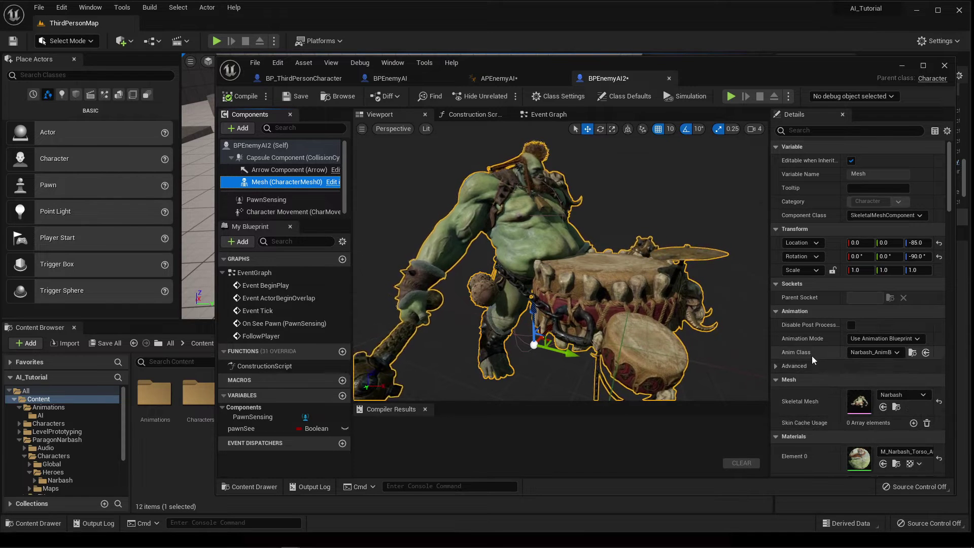
left_click(894, 396)
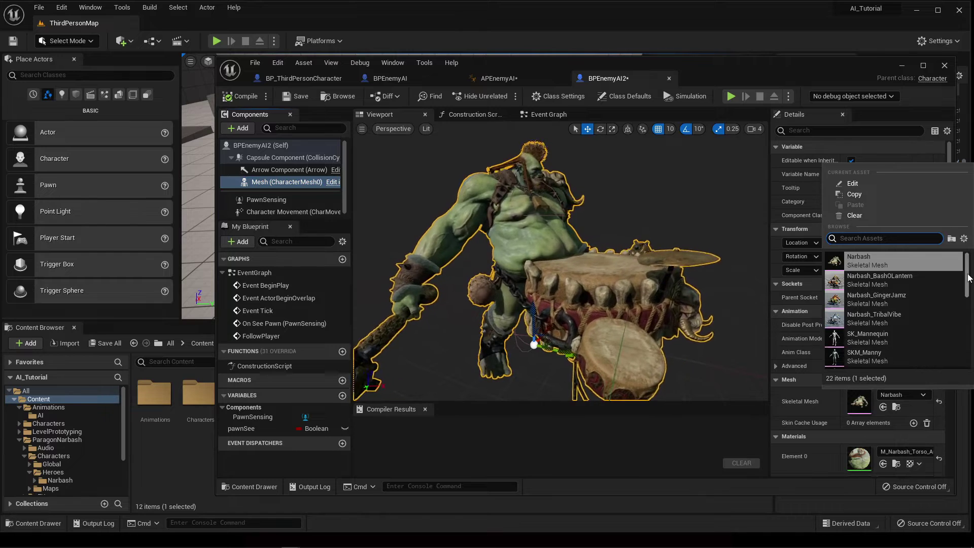
left_click_drag(966, 274, 962, 322)
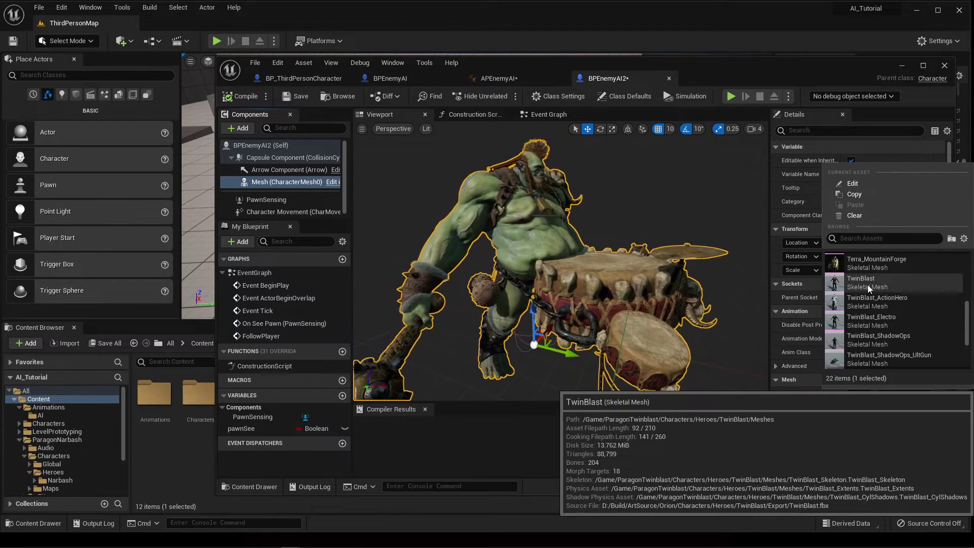
left_click(867, 284)
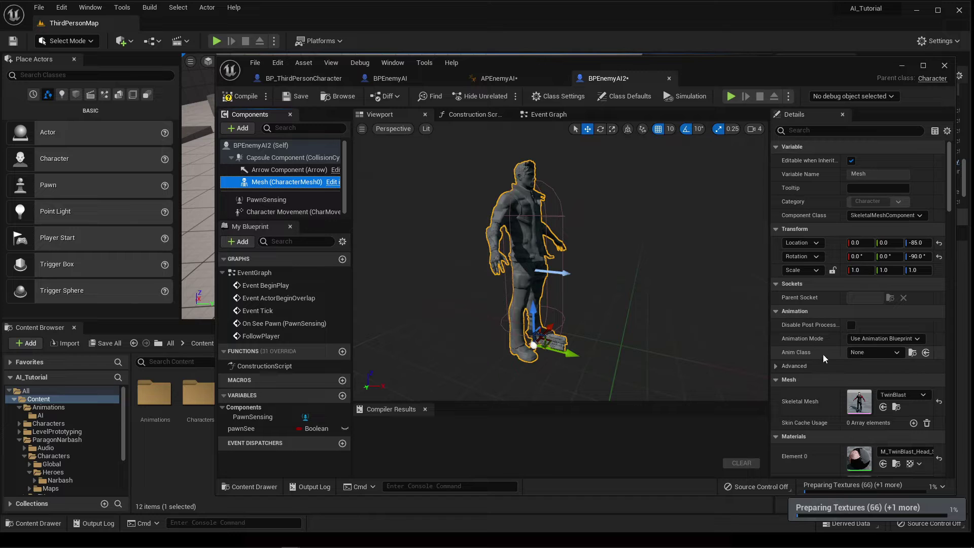
left_click(872, 352)
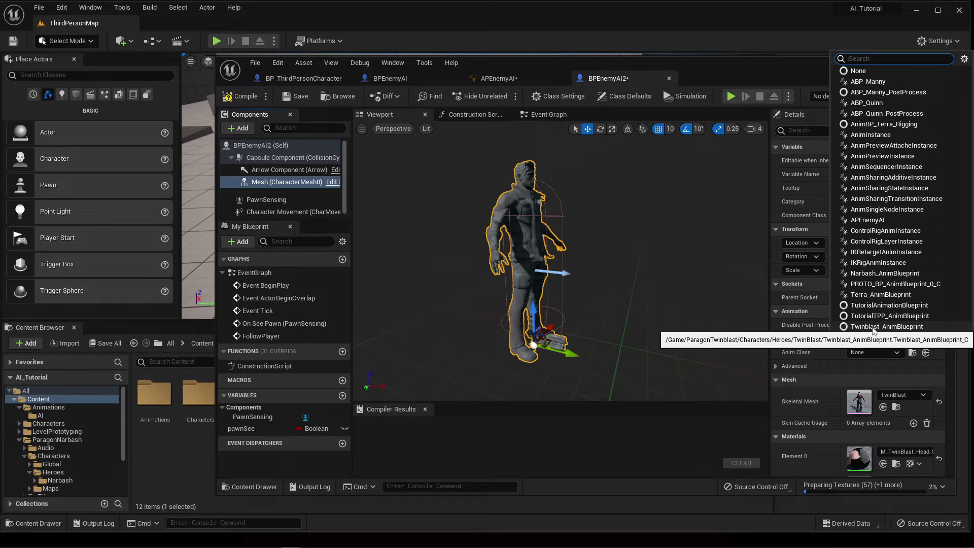
Step: Set the mesh's Anim Class to Twinblast_AnimBlueprint and compile BPEnemyAI2
left_click(873, 327)
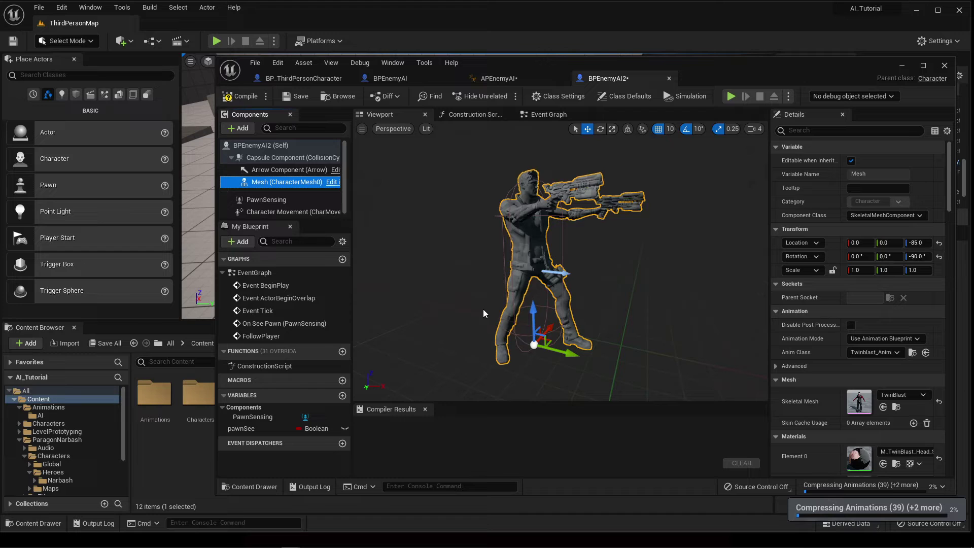
mouse_move(715, 312)
right_mouse_down()
mouse_move(683, 324)
mouse_move(706, 314)
right_mouse_up()
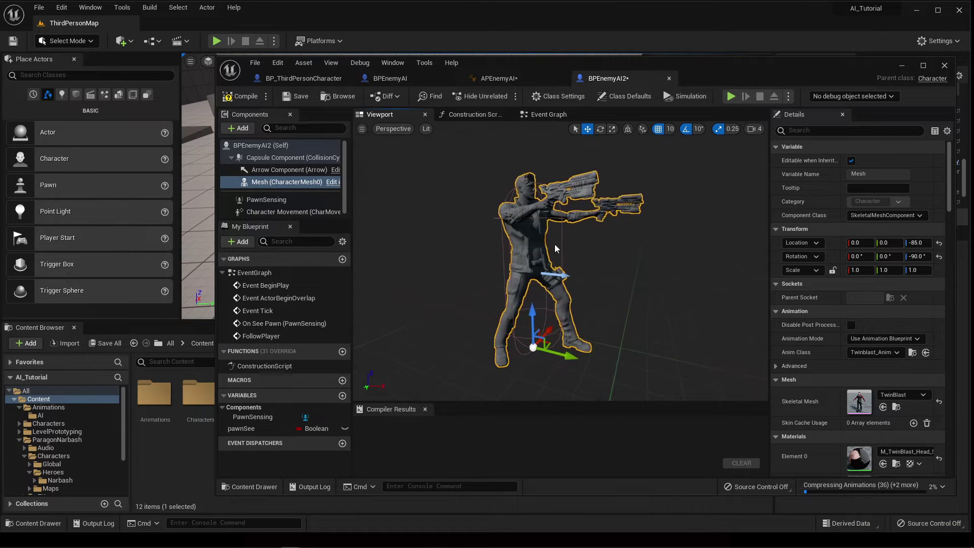
left_click(239, 97)
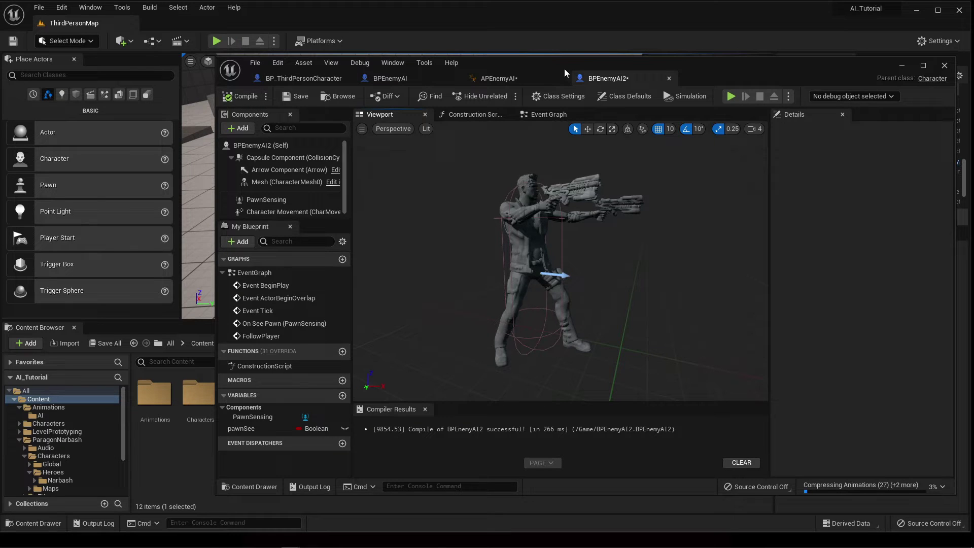
Step: Browse the Content Browser to ParagonTwinblast > Characters > Heroes > TwinBlast
left_click_drag(526, 65, 821, 65)
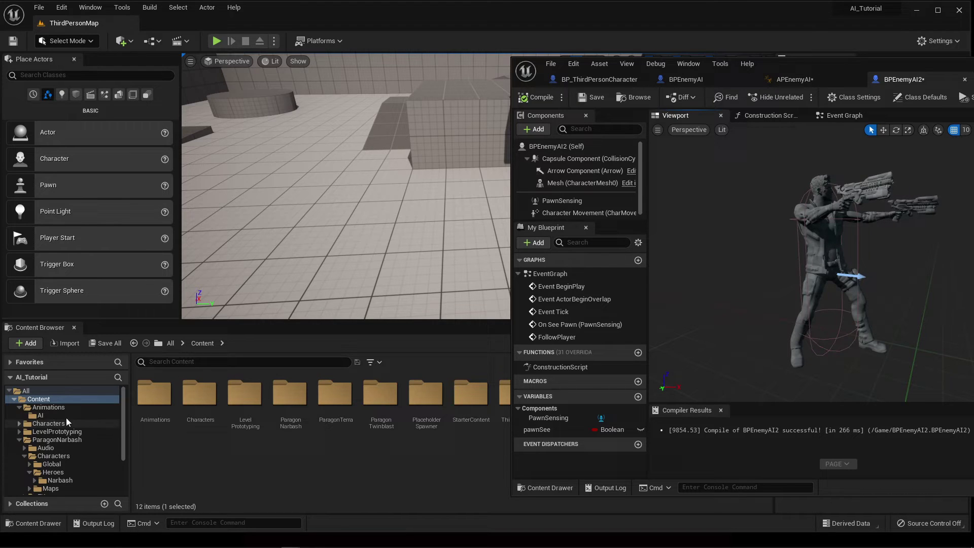
left_click(18, 440)
left_click(18, 456)
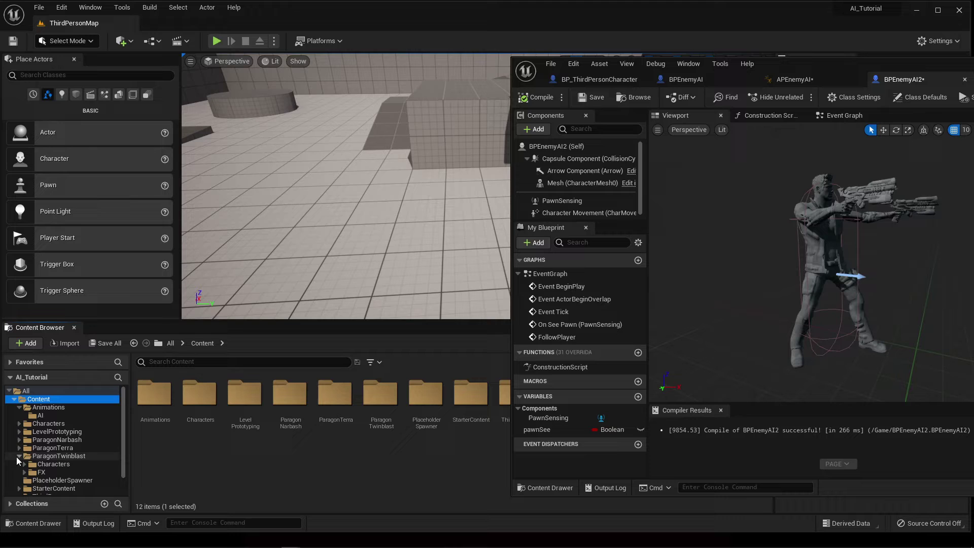
left_click(49, 456)
double_click(154, 393)
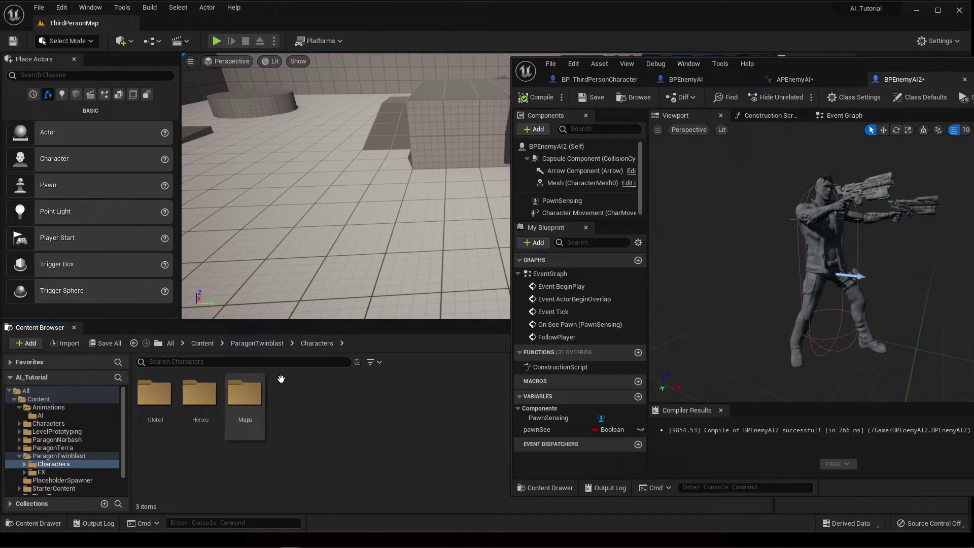
left_click(199, 393)
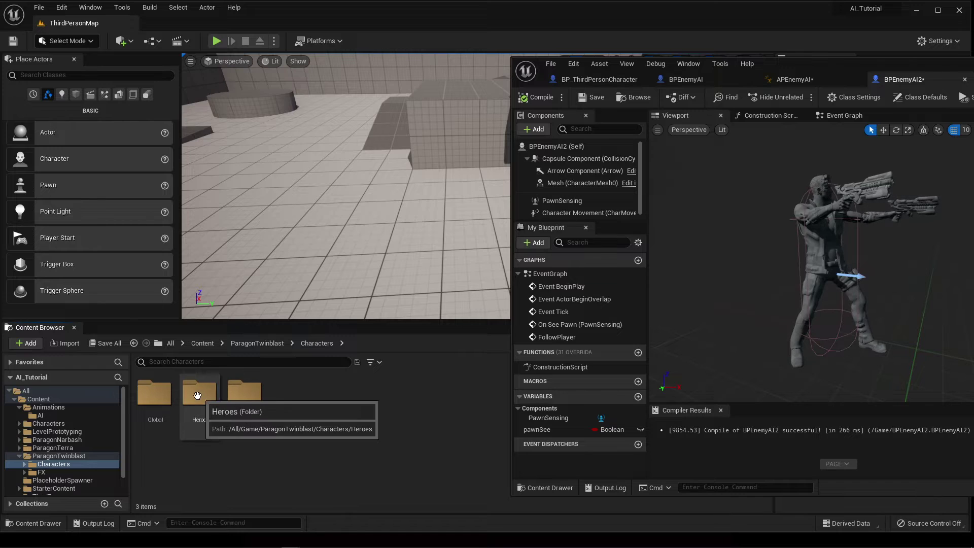
double_click(199, 393)
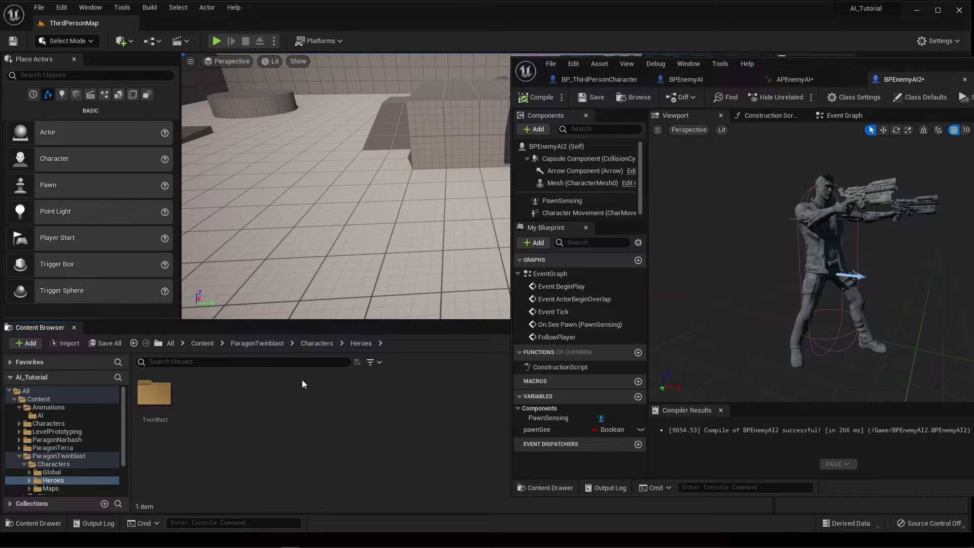
double_click(155, 397)
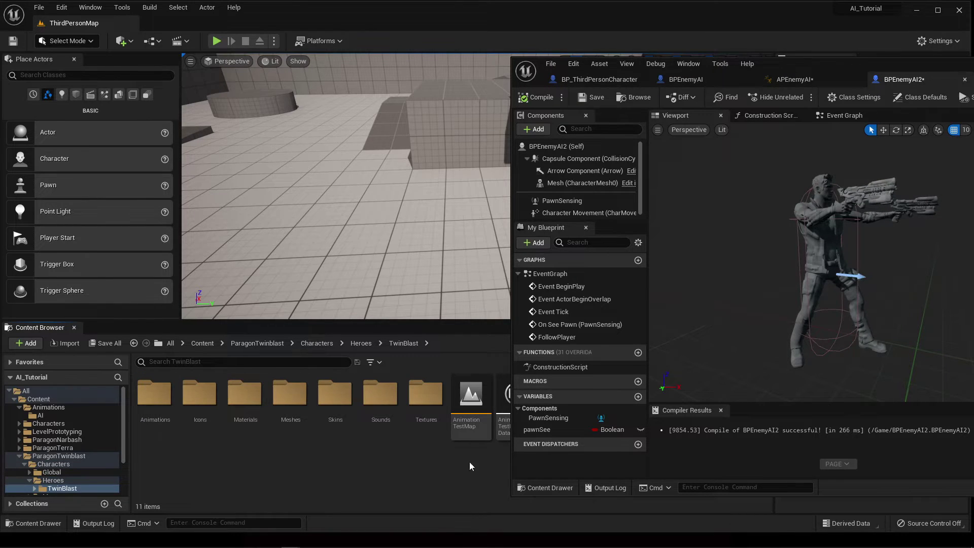
left_click_drag(509, 448, 652, 452)
mouse_move(567, 407)
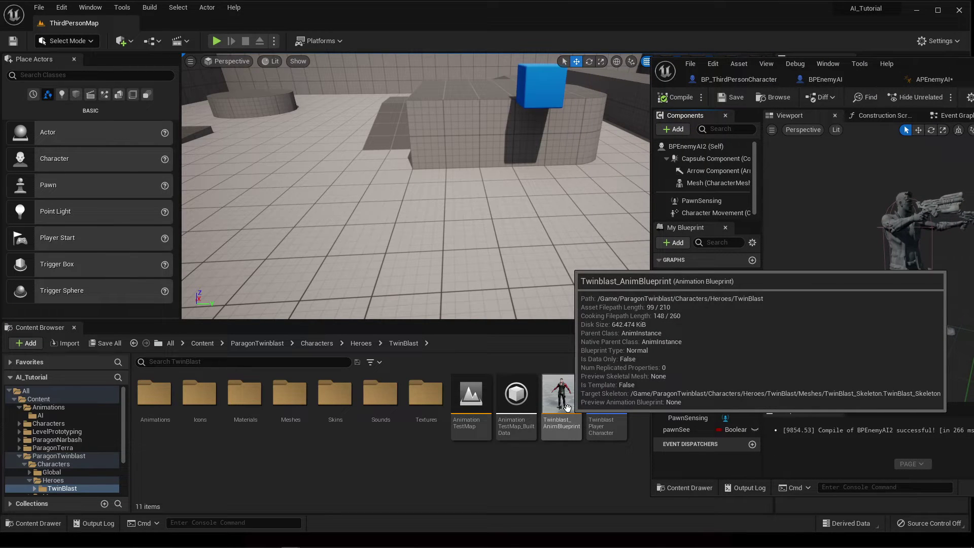
left_click(566, 407)
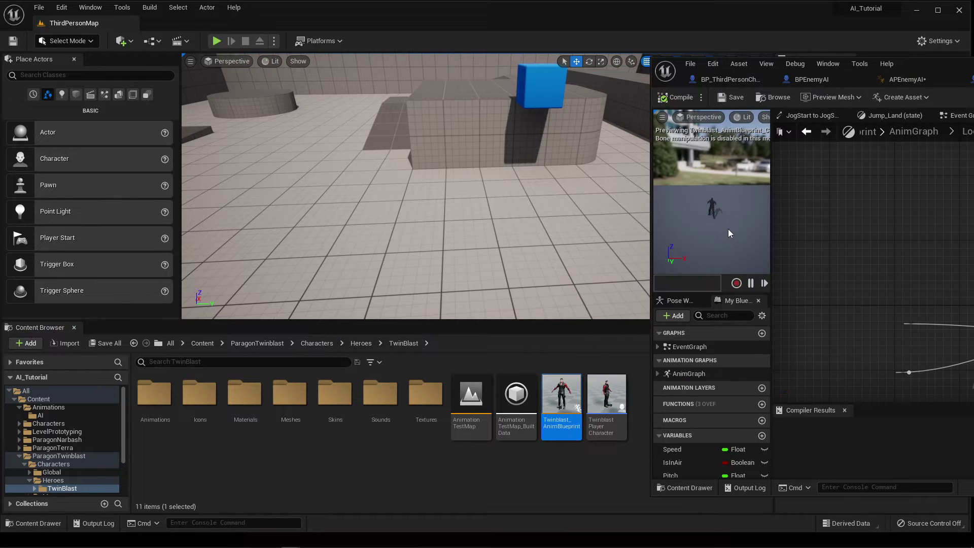
left_click_drag(973, 60, 701, 56)
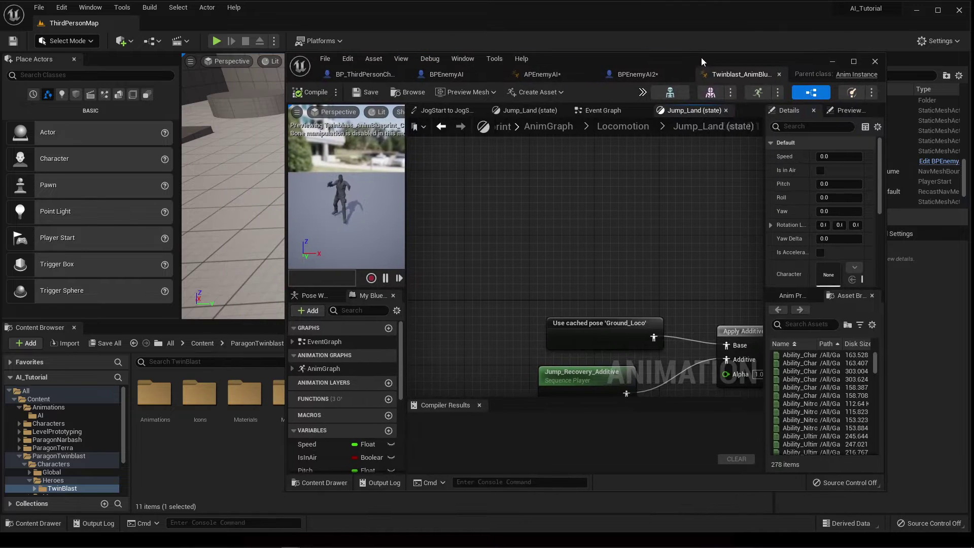
right_click_drag(667, 274, 546, 229)
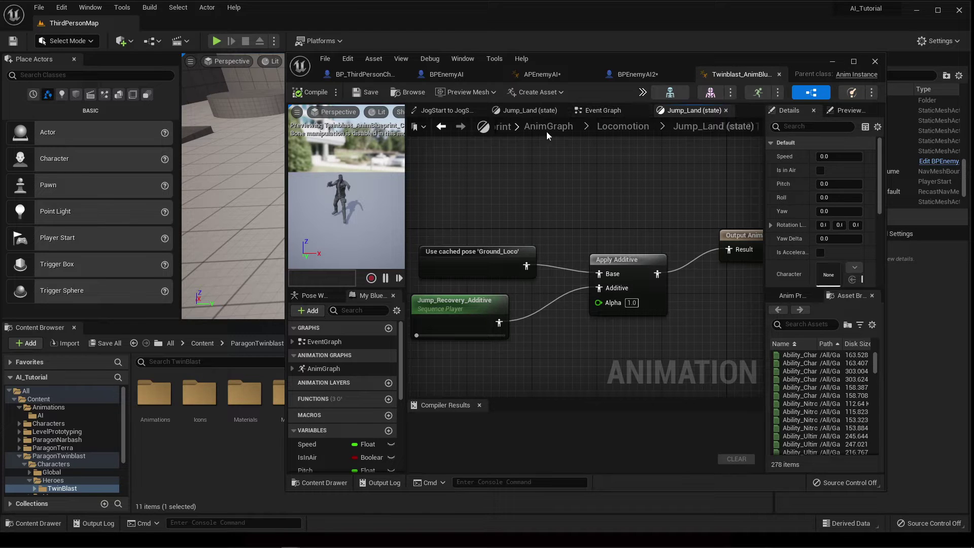
left_click(607, 109)
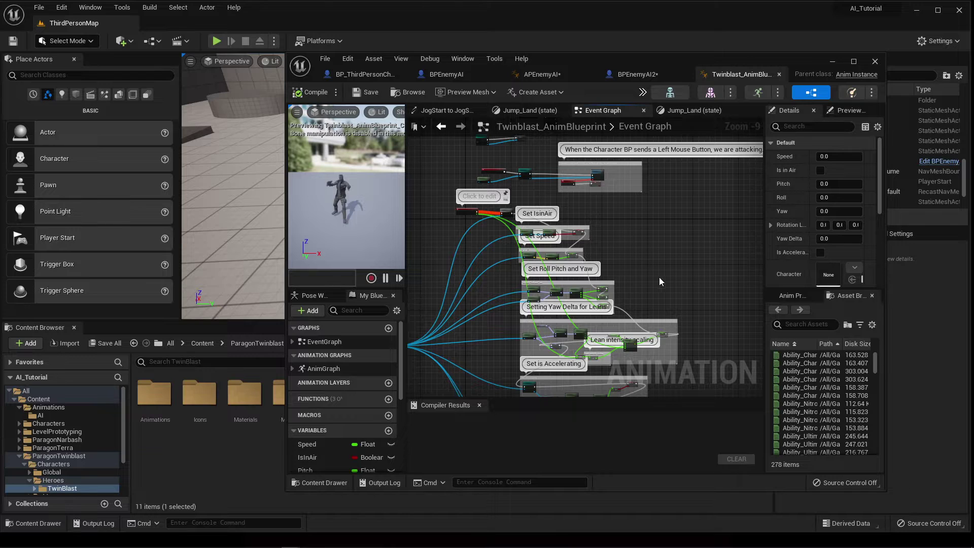
right_click_drag(662, 279, 639, 176)
right_click_drag(699, 296, 626, 185)
right_click_drag(608, 297, 674, 543)
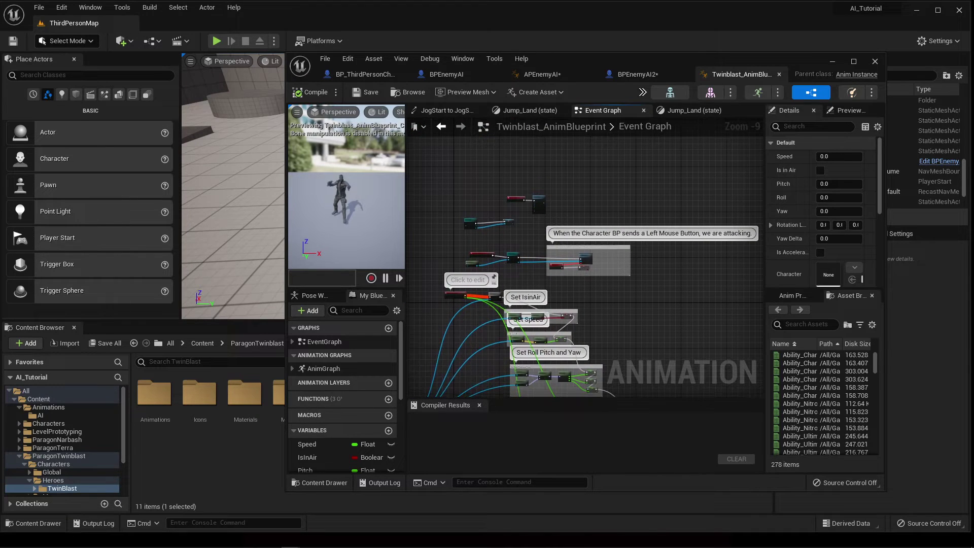
right_click_drag(609, 355, 605, 333)
right_click_drag(659, 310, 628, 214)
scroll(627, 214, "up", 7)
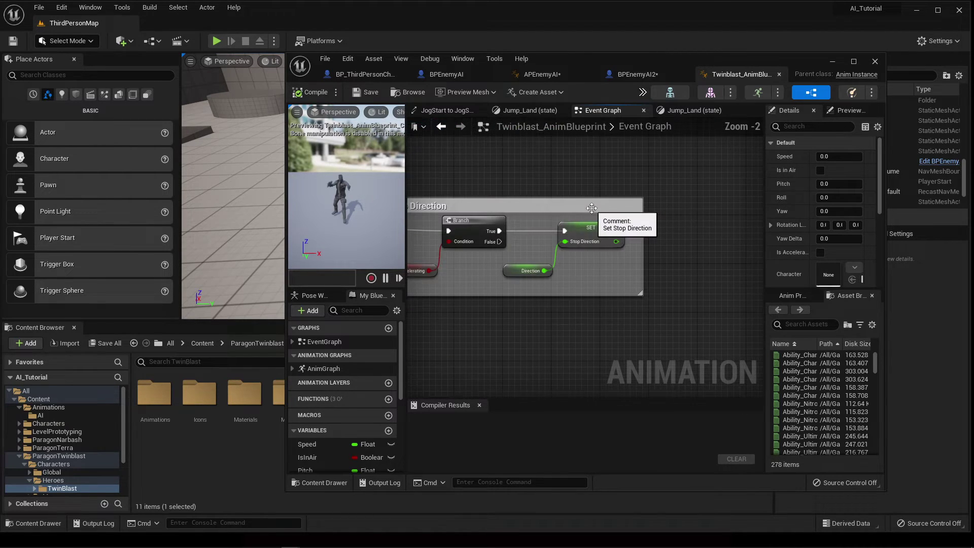
scroll(592, 209, "down", 4)
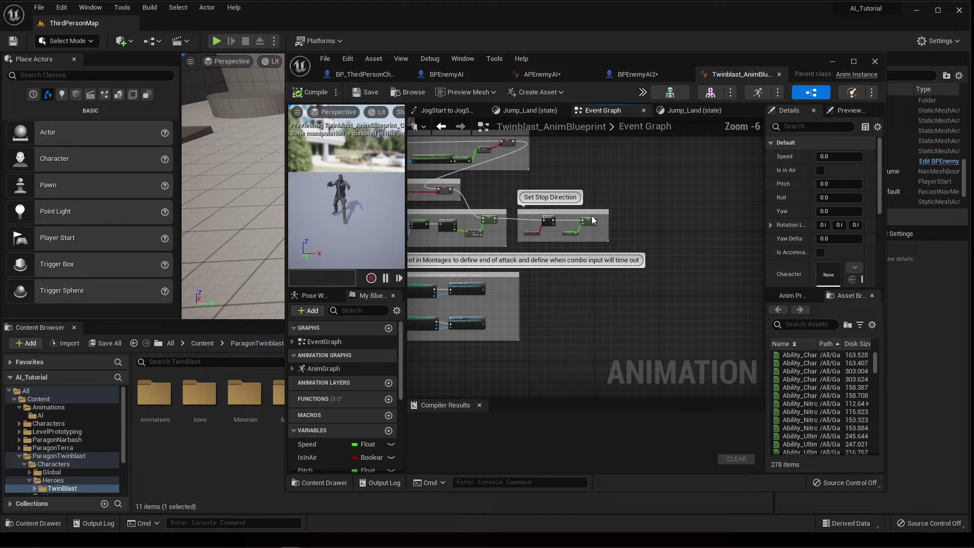
scroll(619, 205, "down", 1)
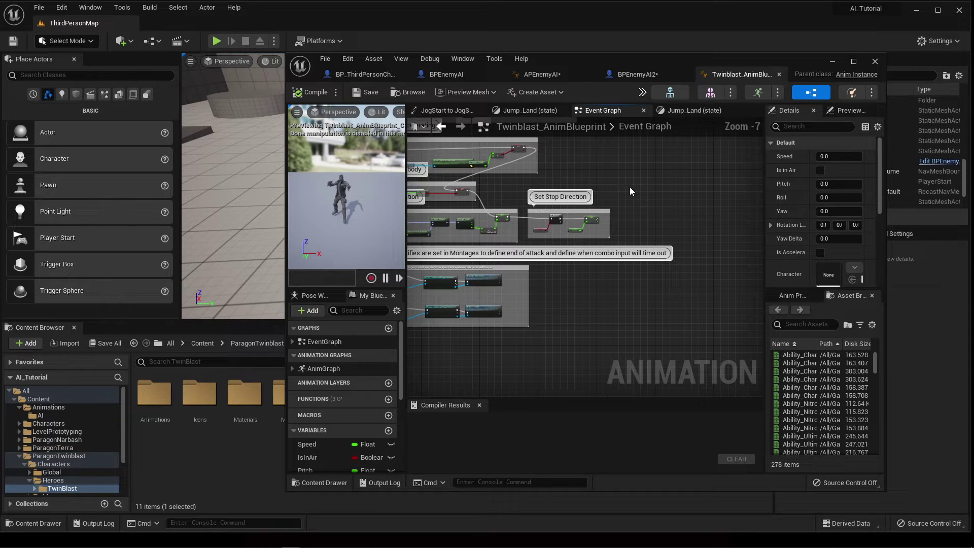
right_click_drag(629, 187, 721, 387)
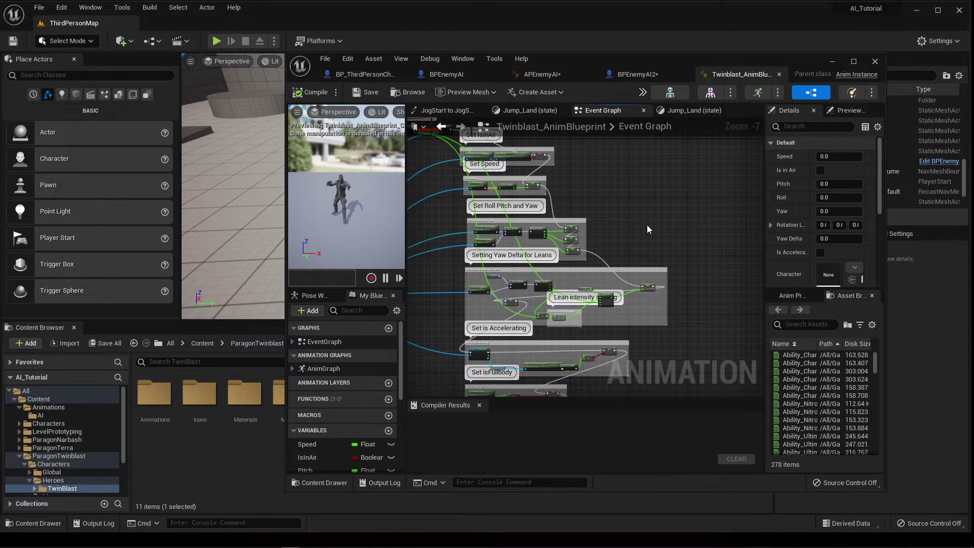
scroll(647, 226, "down", 3)
scroll(653, 206, "down", 1)
right_click_drag(661, 203, 621, 214)
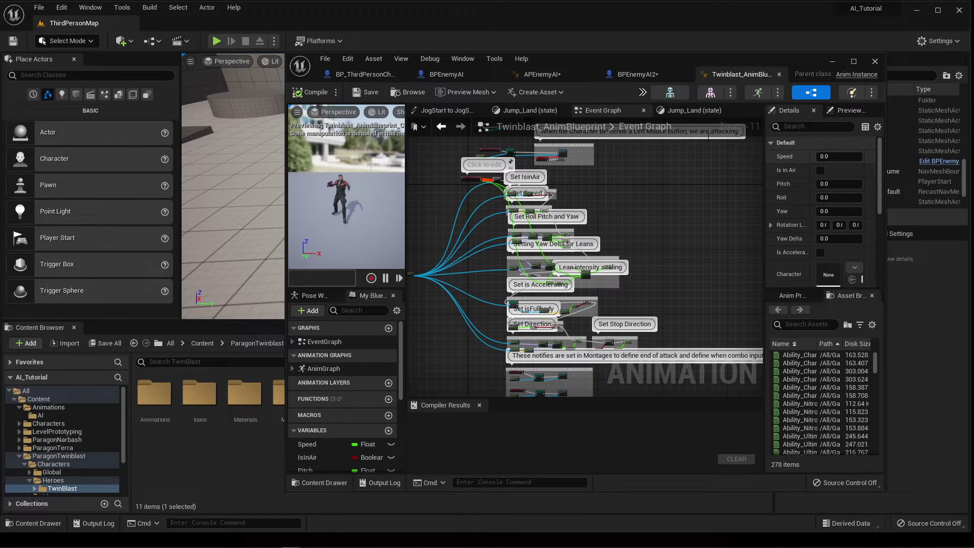
Step: Open APEnemyAI's Event Graph and frame the speed-update nodes
left_click(537, 74)
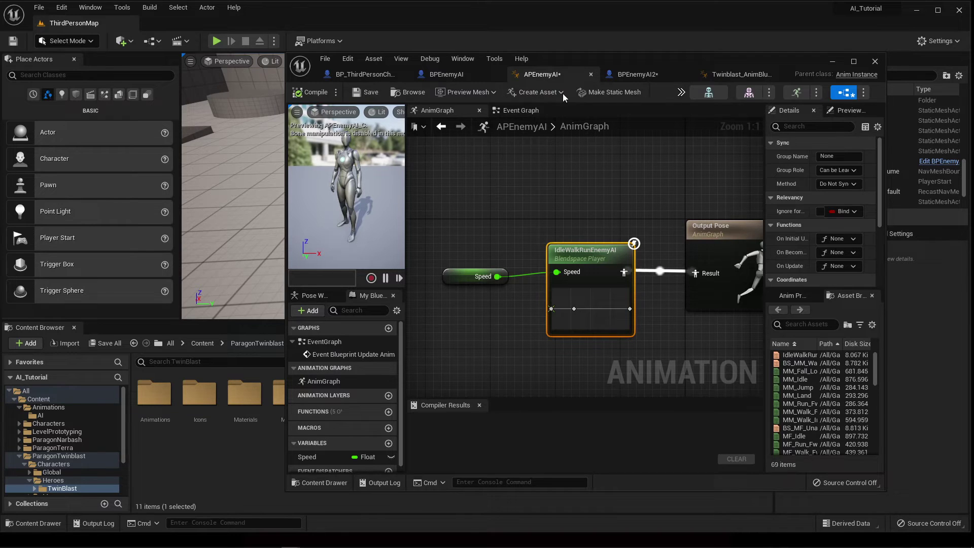
left_click(522, 110)
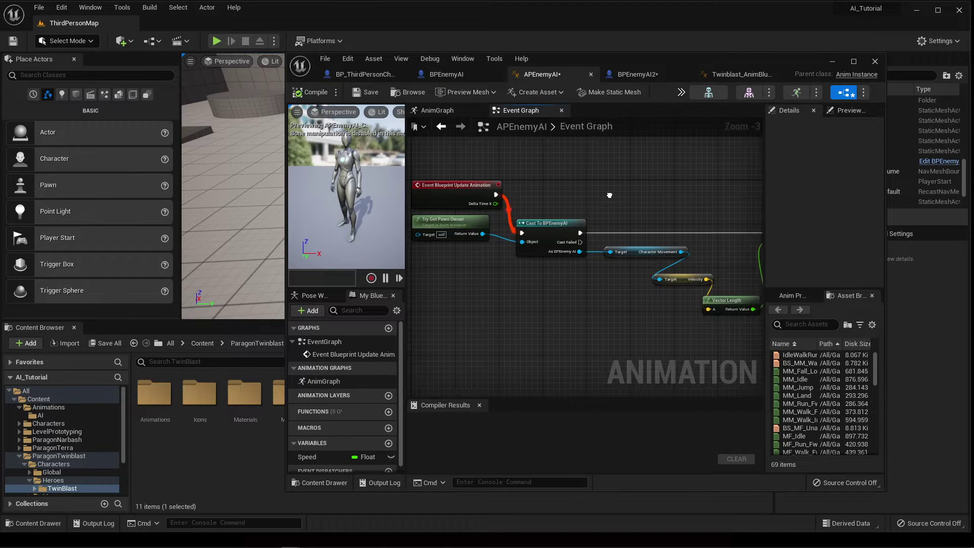
scroll(608, 194, "down", 1)
scroll(498, 182, "up", 1)
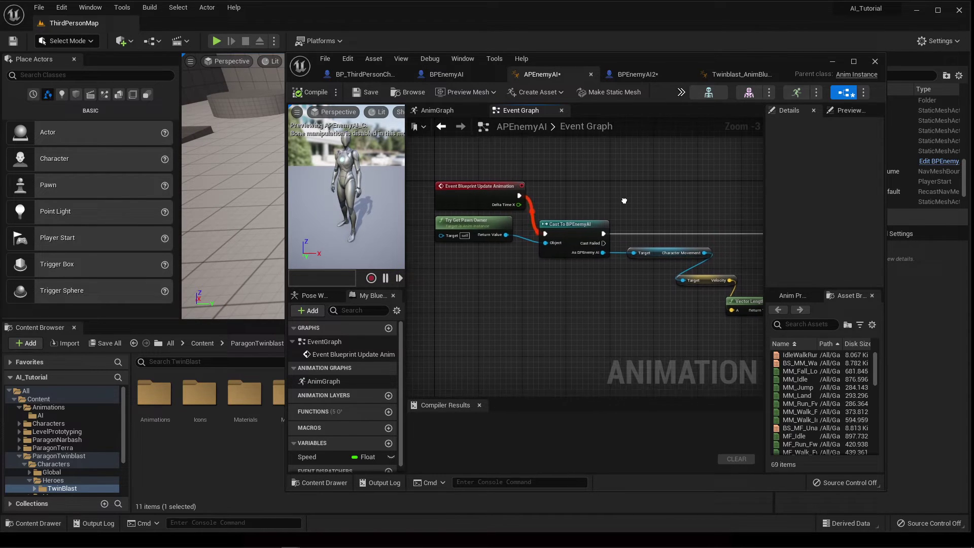
right_click_drag(564, 211, 550, 187)
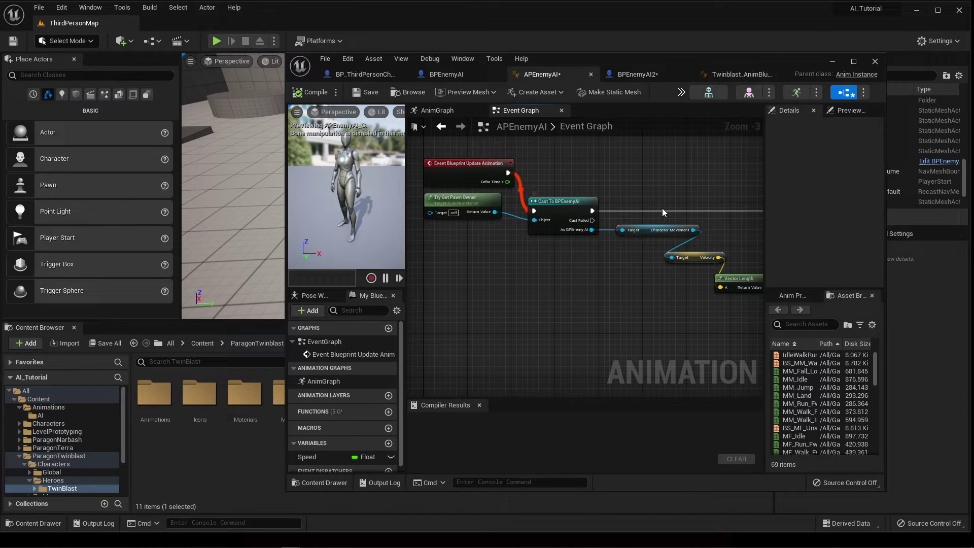
right_click_drag(674, 232, 589, 221)
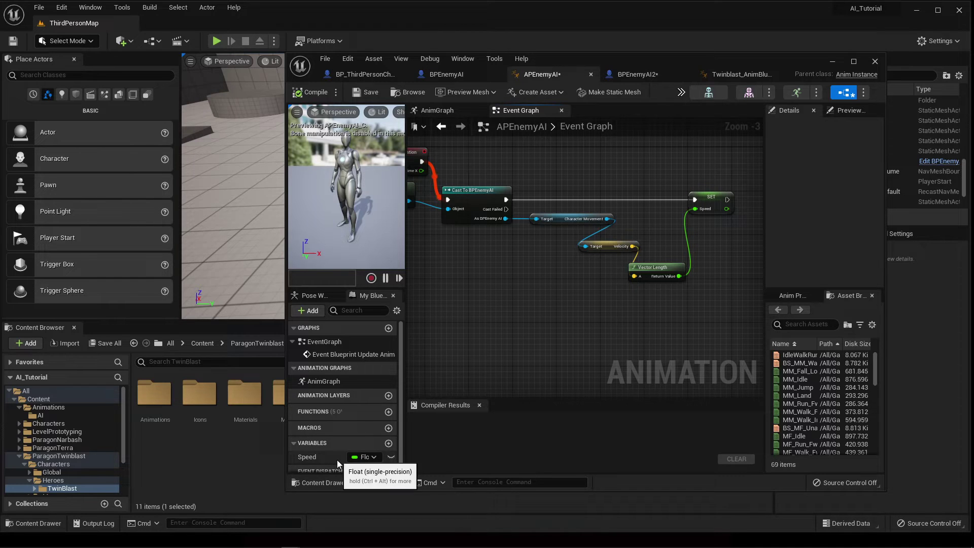
right_click_drag(494, 282, 529, 285)
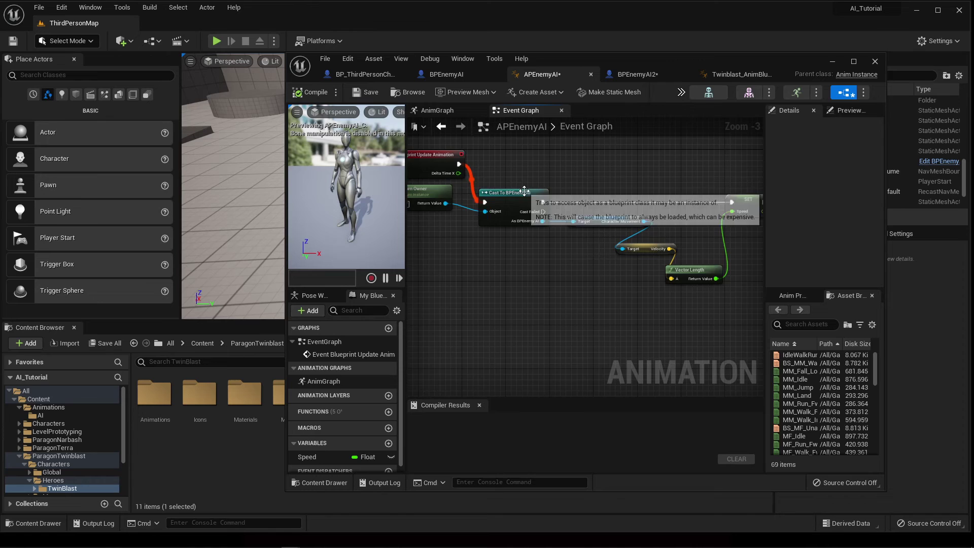
scroll(524, 191, "down", 1)
right_click_drag(530, 165, 650, 174)
Step: Nudge the Update Animation event left and box-select the six speed-update nodes
left_click_drag(566, 176, 477, 161)
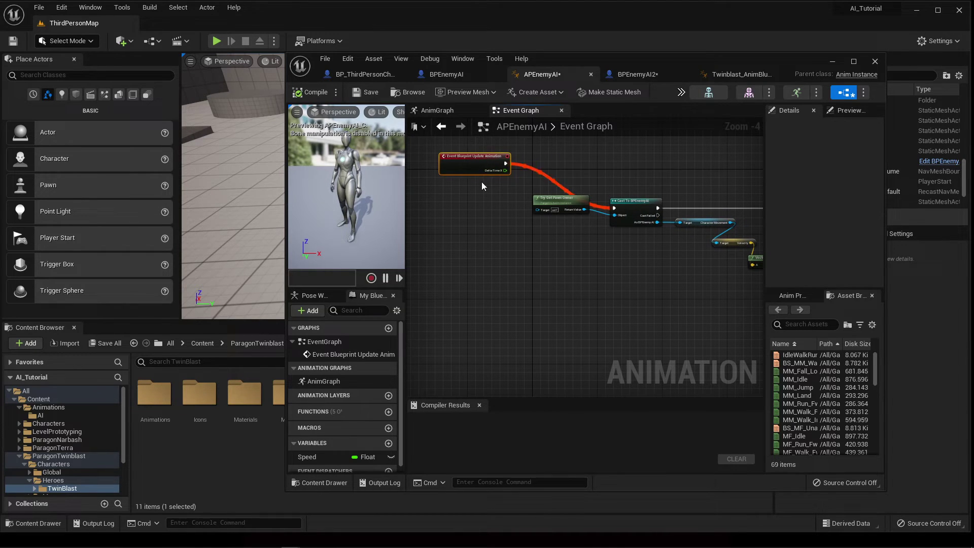
right_click_drag(599, 259, 523, 254)
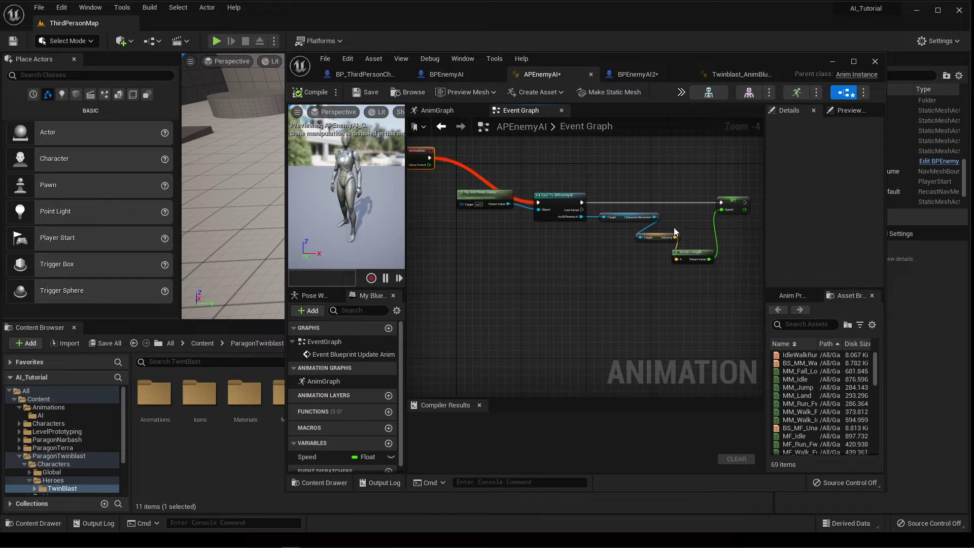
left_click_drag(737, 162, 455, 292)
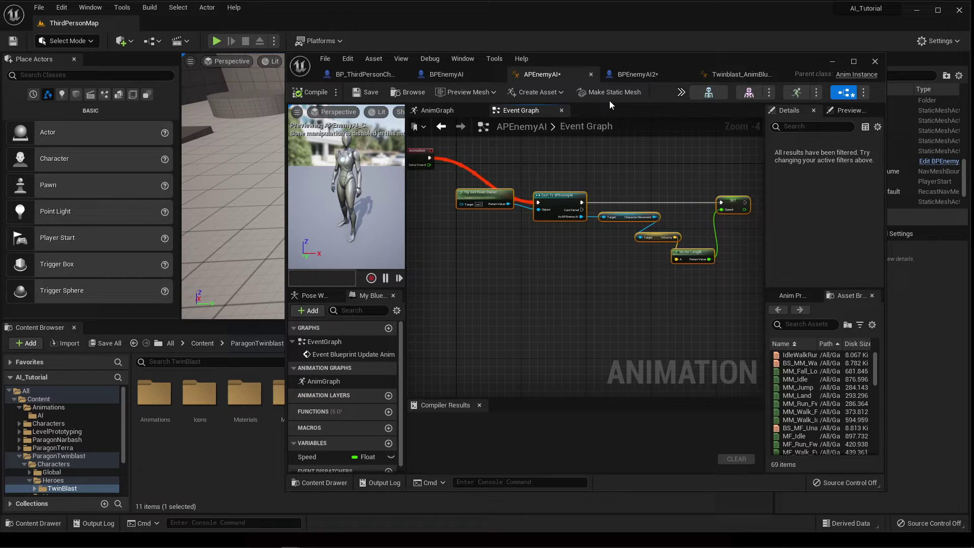
Step: Return to the Twinblast animation blueprint and bring the Set Stop Direction nodes into view
left_click(745, 76)
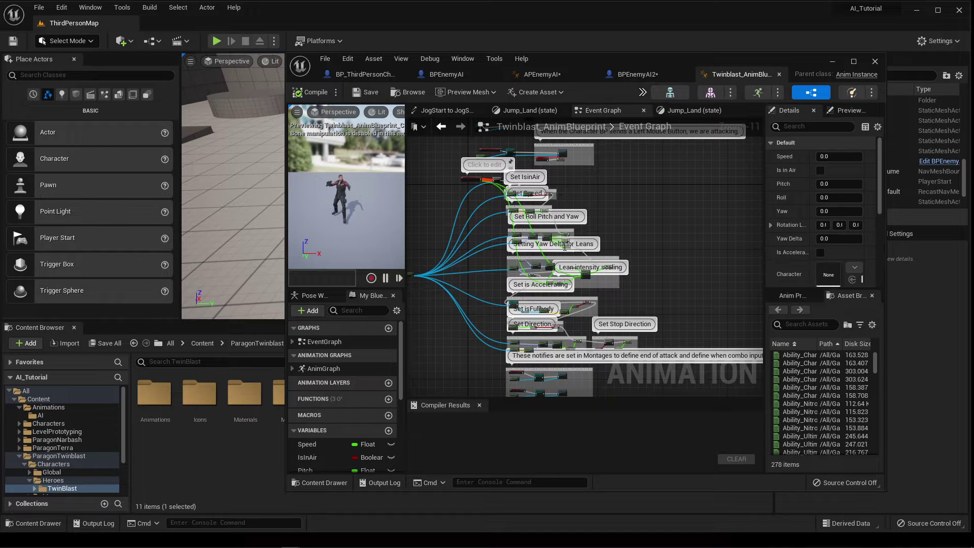
scroll(516, 206, "up", 10)
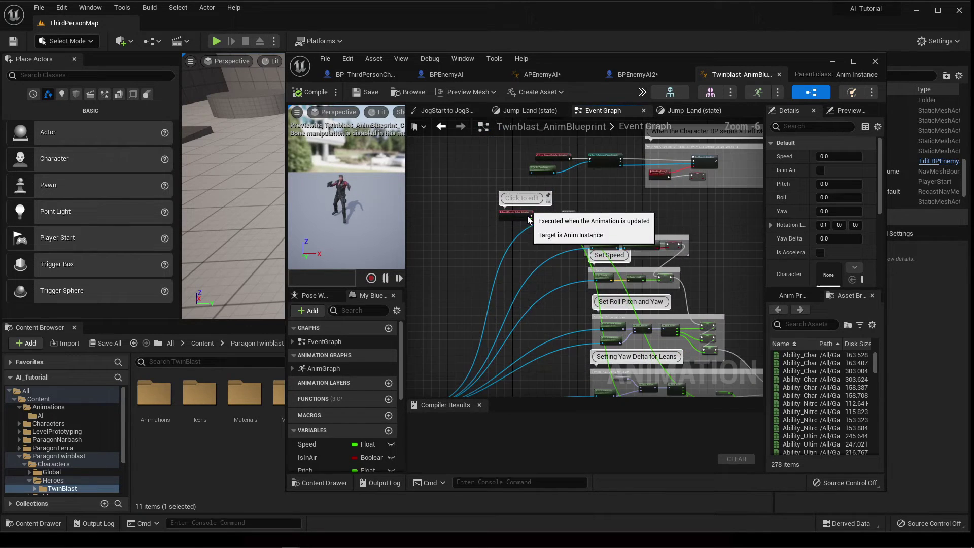
scroll(516, 205, "up", 1)
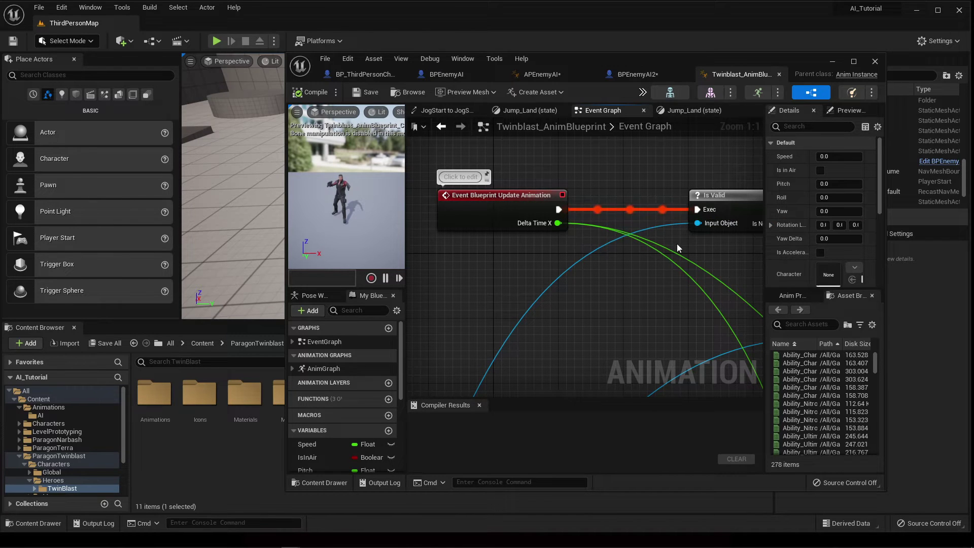
scroll(678, 242, "down", 12)
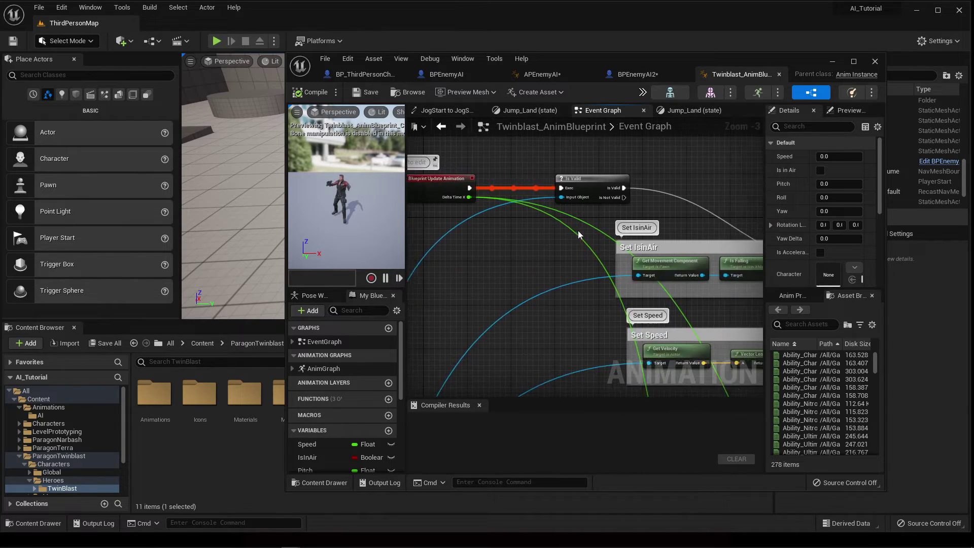
right_click_drag(739, 336, 607, 215)
scroll(569, 270, "up", 3)
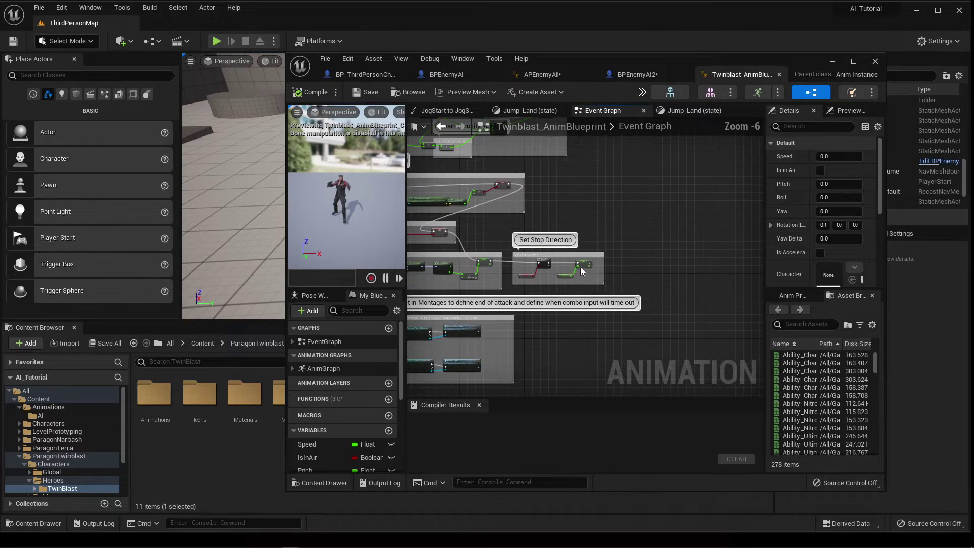
scroll(570, 273, "up", 5)
right_click_drag(705, 288, 566, 272)
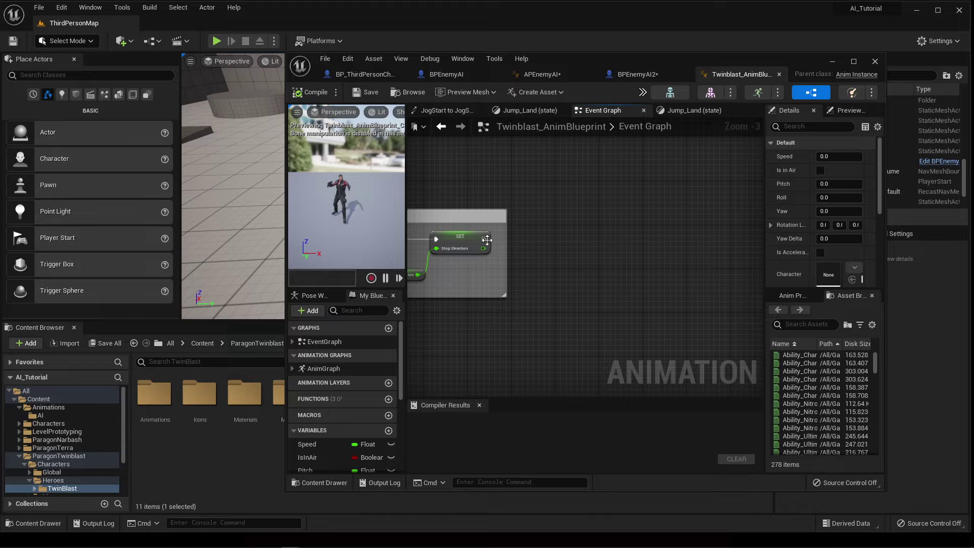
Step: Paste the copied speed-update chain beside Set Stop Direction and nudge it into place
left_click_drag(485, 238, 692, 233)
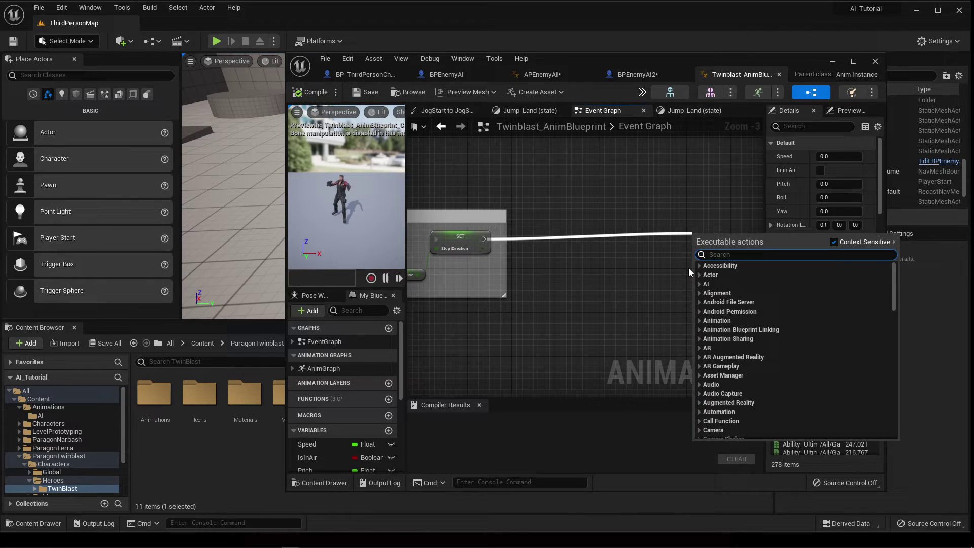
left_click(672, 259)
scroll(682, 260, "down", 2)
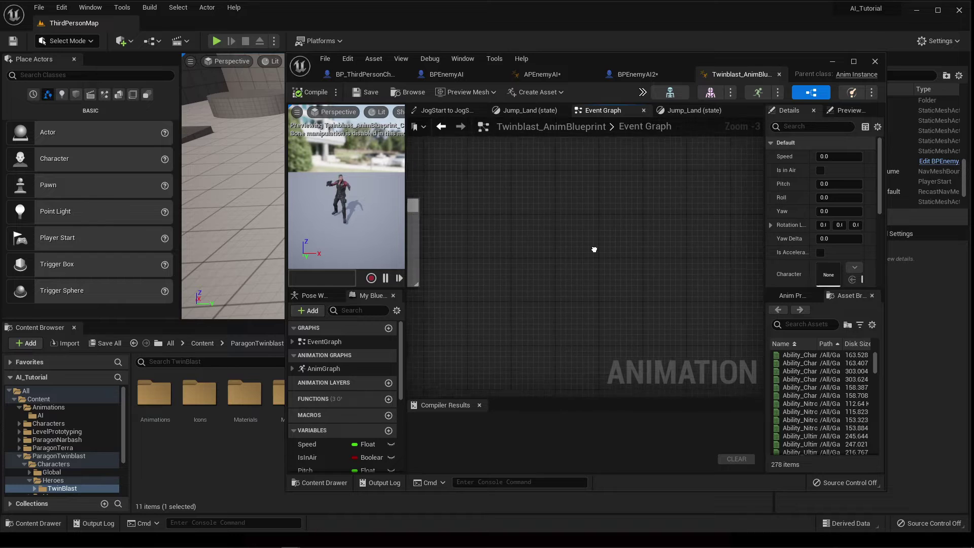
scroll(588, 230, "down", 1)
key("ctrl+v")
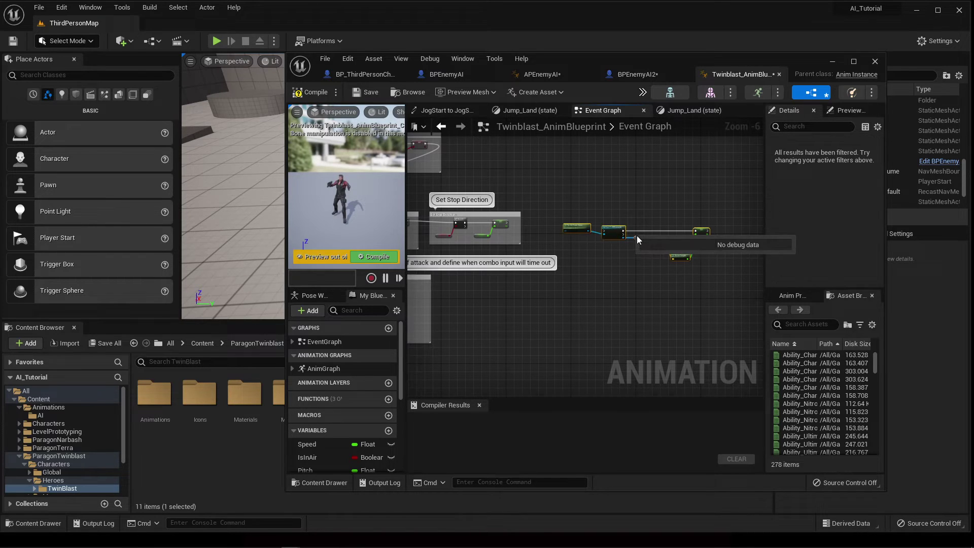
left_click_drag(591, 227, 571, 235)
left_click(585, 230)
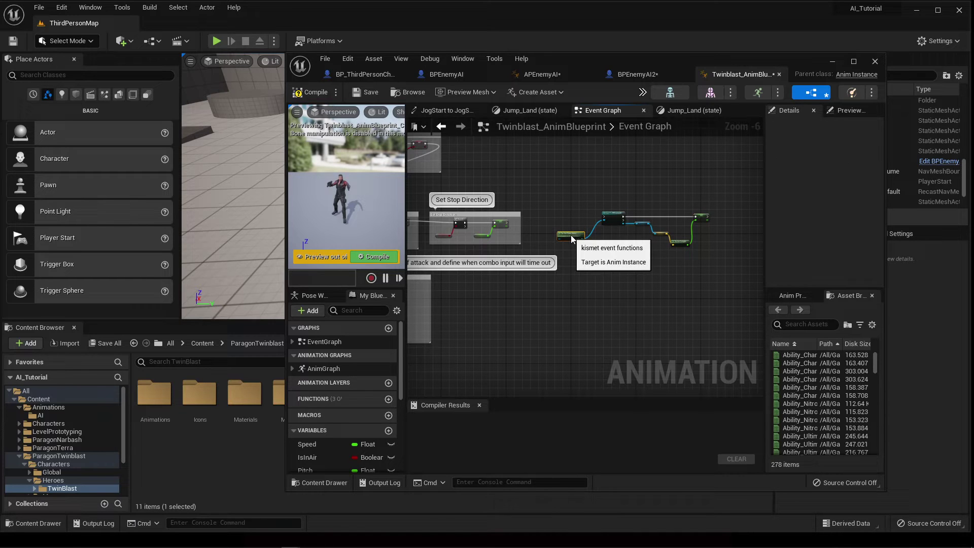
scroll(620, 212, "up", 5)
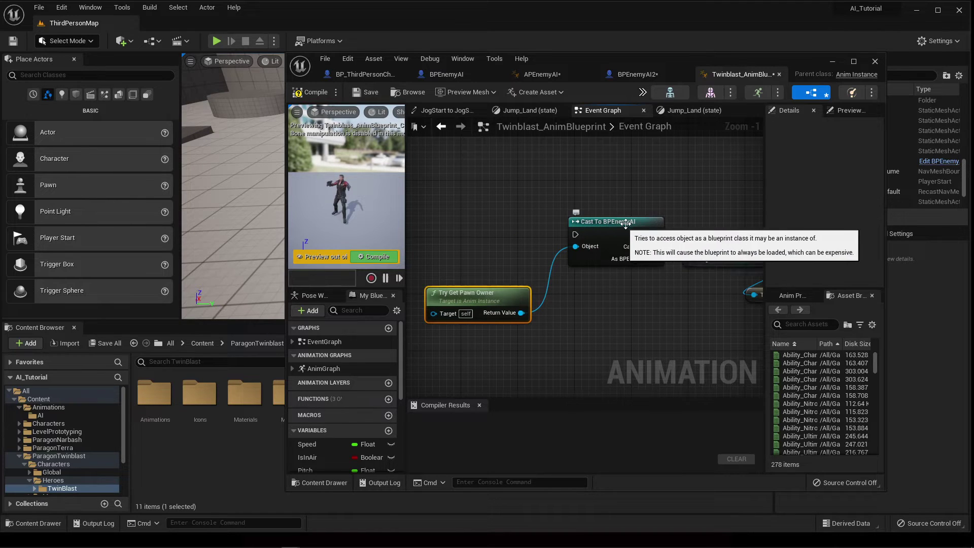
Step: Add a Cast To BPEnemyAI2 node and position it above the old cast node
left_click(603, 228)
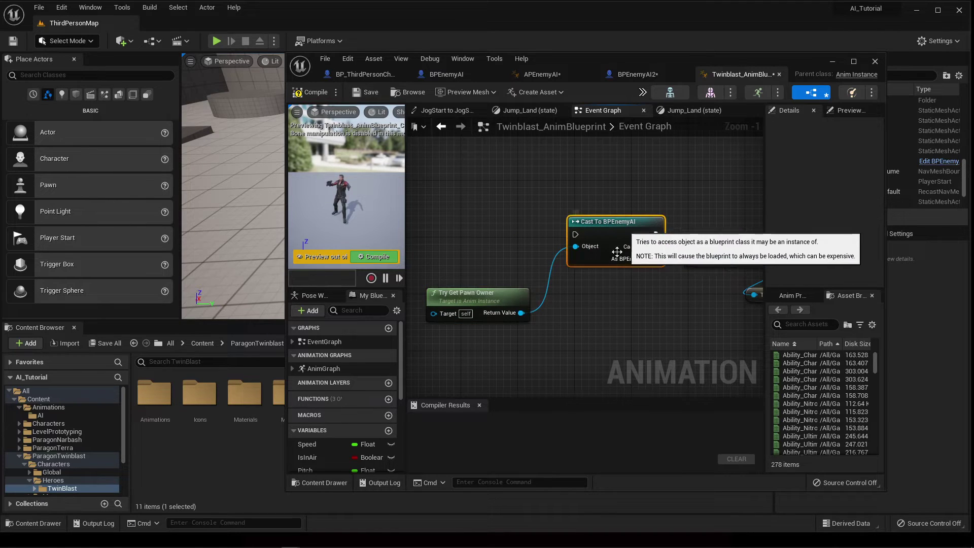
right_click(548, 203)
type("cast")
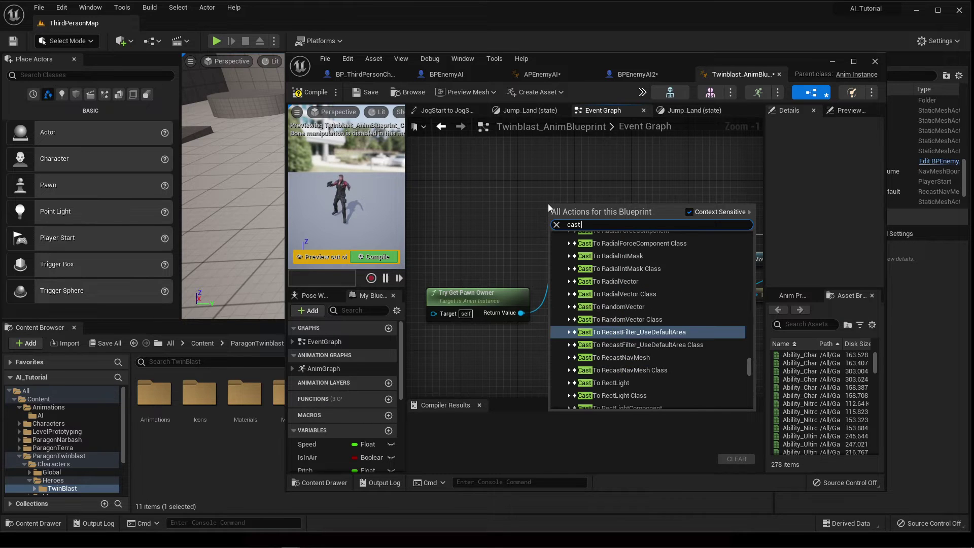
type(" to ene")
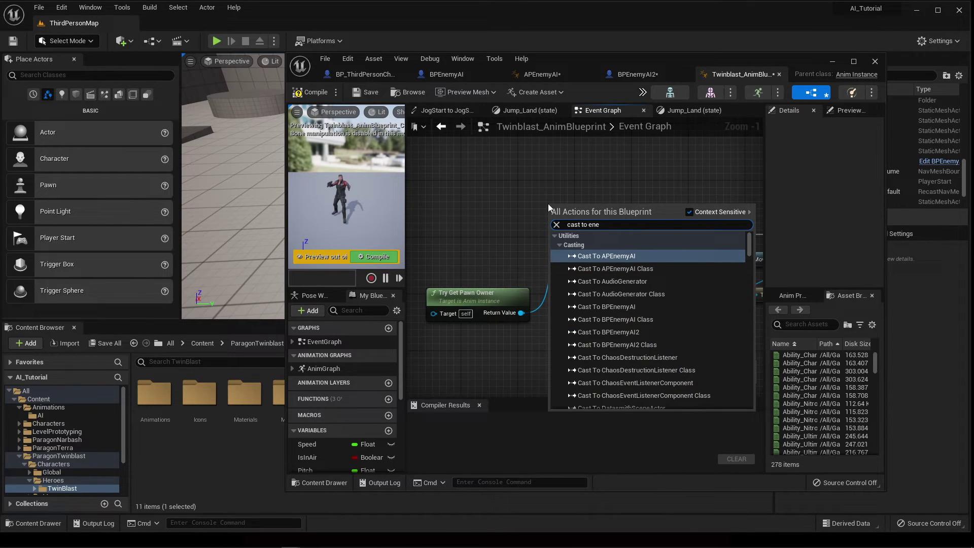
left_click(634, 332)
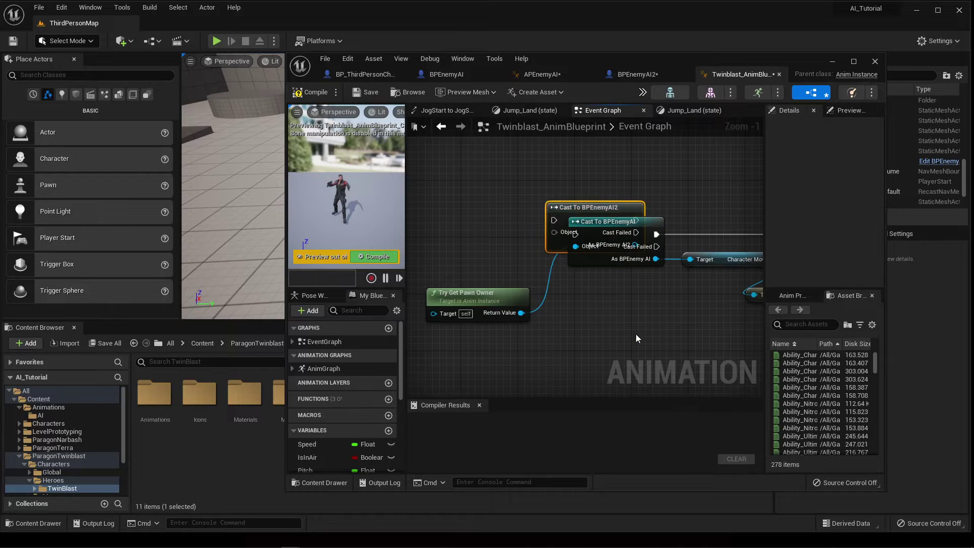
left_click_drag(592, 206, 552, 191)
left_click_drag(617, 222, 693, 257)
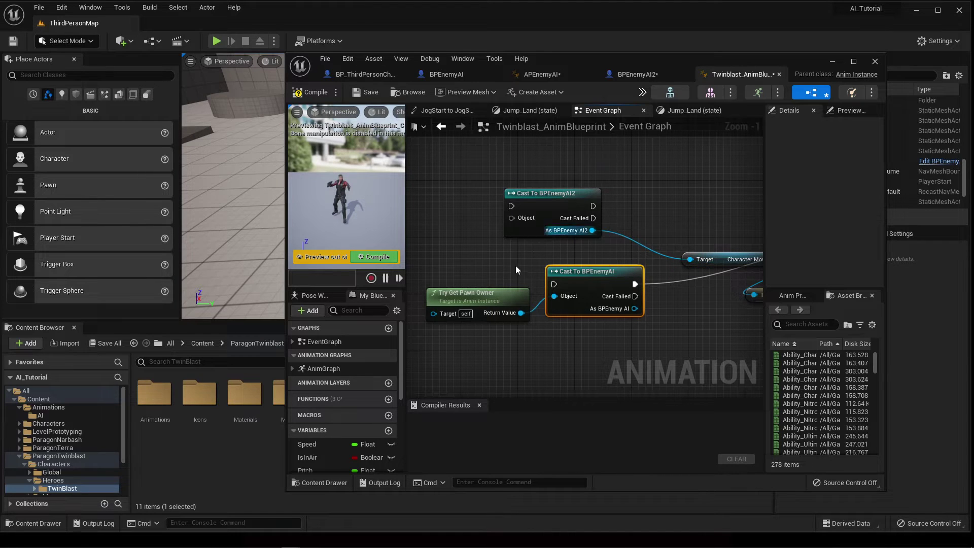
Step: Feed Try Get Pawn Owner into Cast To BPEnemyAI2, link it to SET, and delete Cast To BPEnemyAI
left_click_drag(521, 313, 511, 217)
right_click_drag(686, 203, 513, 196)
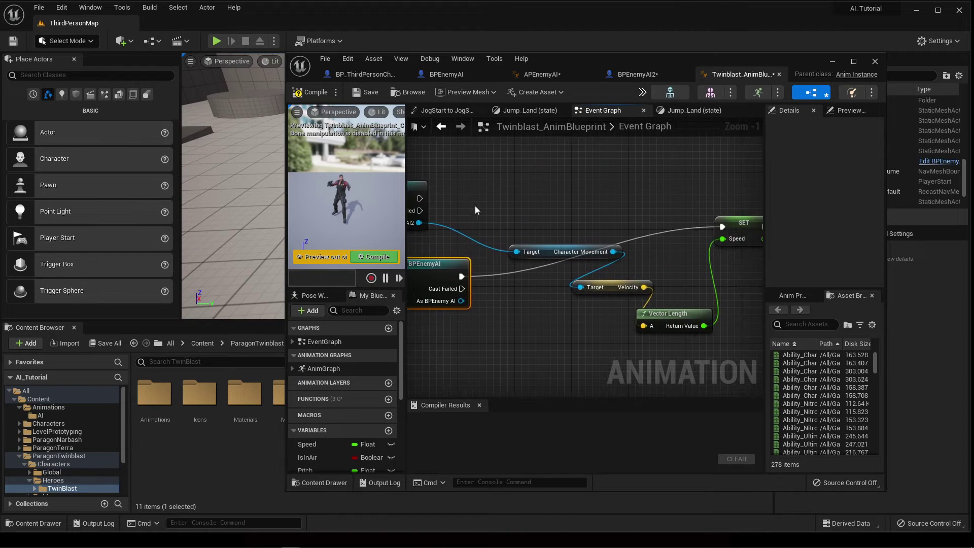
left_click_drag(419, 198, 722, 227)
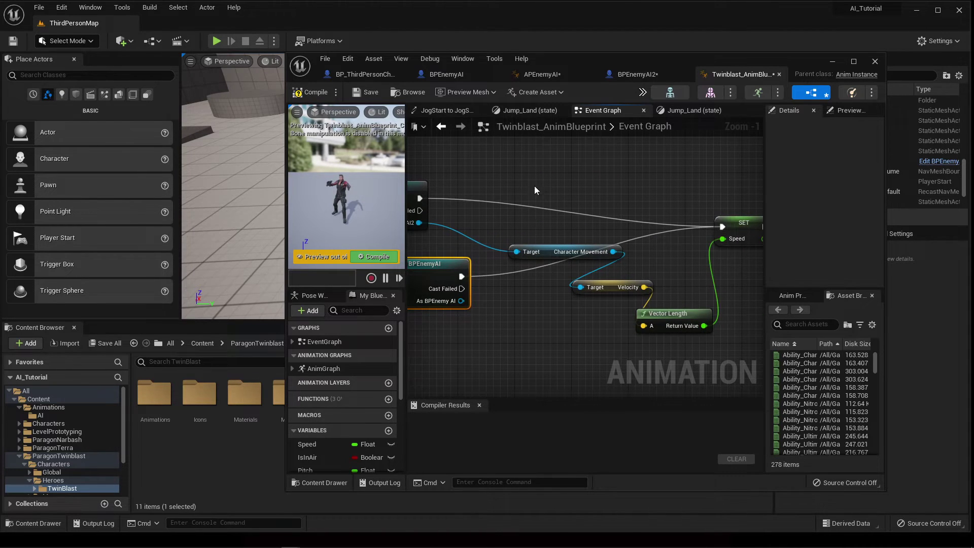
right_click_drag(519, 183, 662, 190)
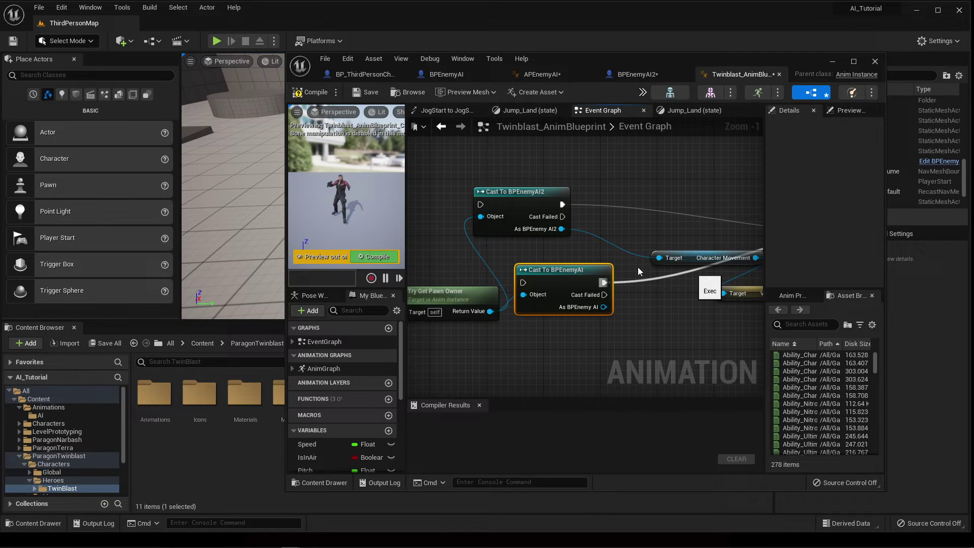
key("Delete")
right_click(614, 229)
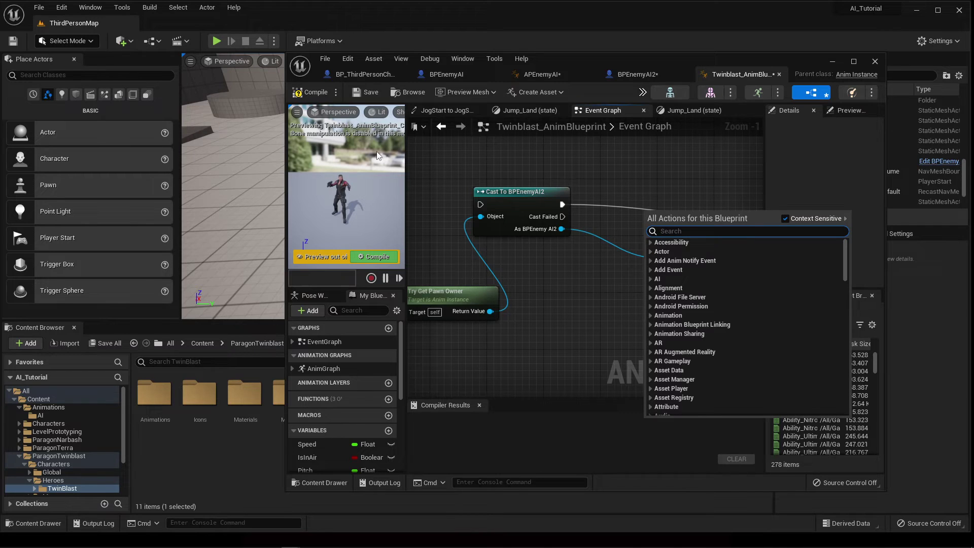
left_click(441, 160)
right_click_drag(439, 162, 619, 205)
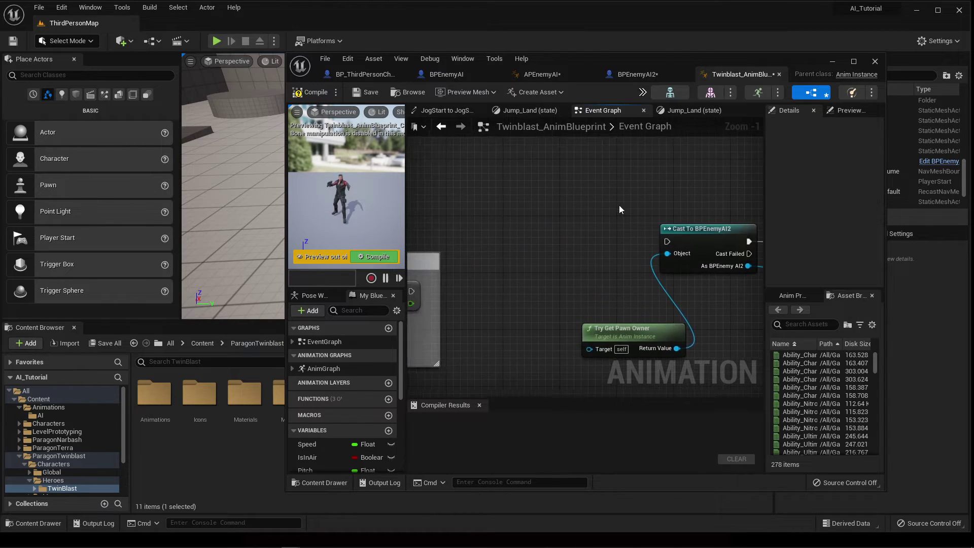
Step: Connect an execution wire into Cast To BPEnemyAI2, review the chain, and select AnimGraph
scroll(618, 205, "down", 2)
left_click_drag(458, 271, 660, 234)
right_click_drag(672, 202, 465, 182)
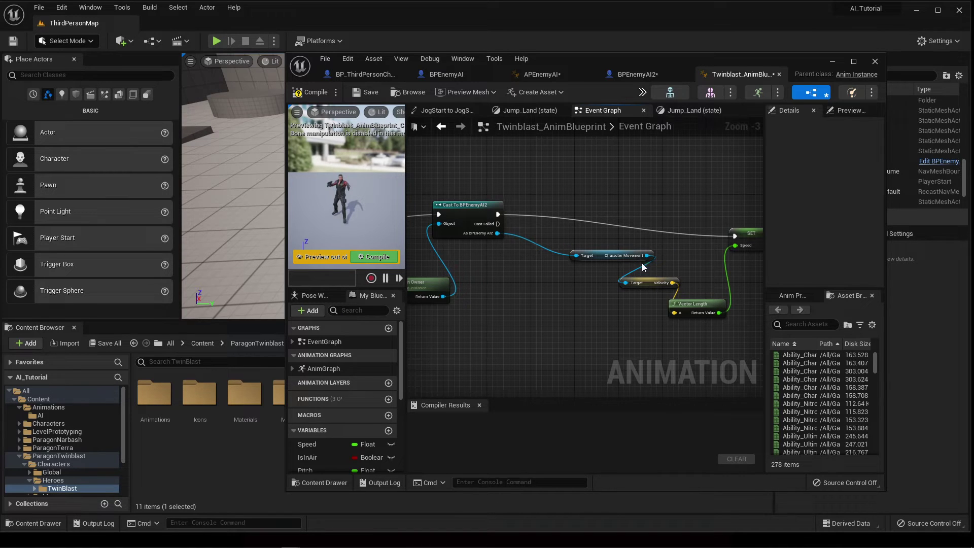
right_click_drag(525, 293, 581, 290)
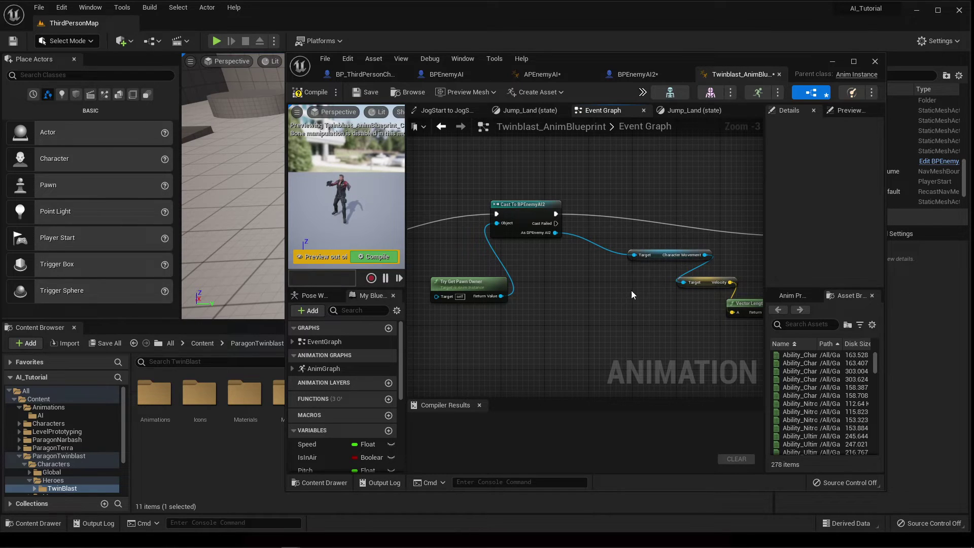
right_click_drag(654, 273, 592, 270)
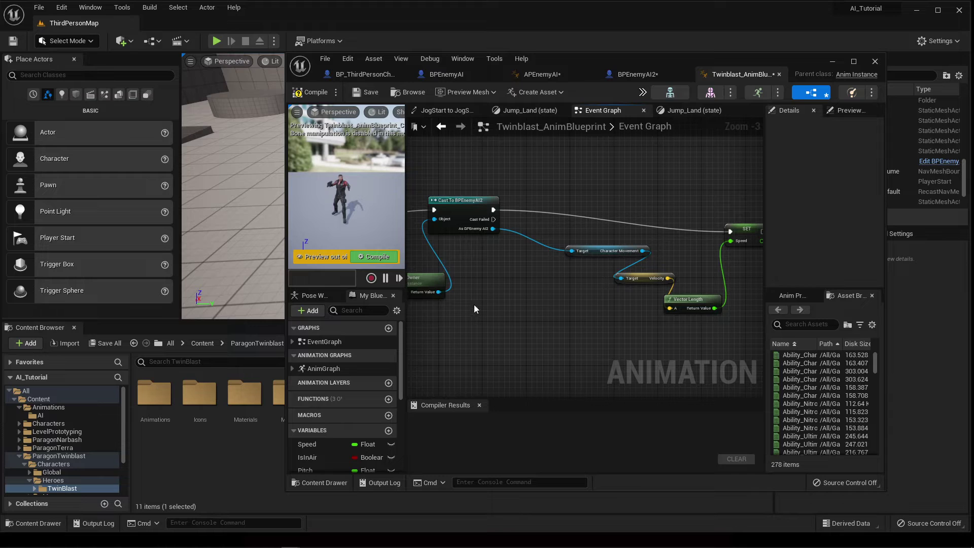
left_click(315, 369)
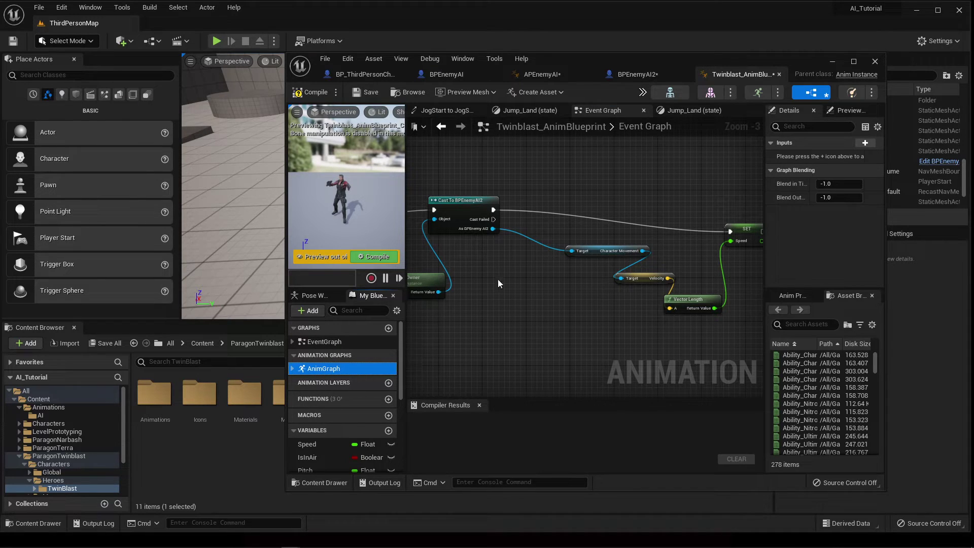
Step: Open Twinblast's AnimGraph, move Output Pose right, and break its Layered blend per bone link
double_click(314, 369)
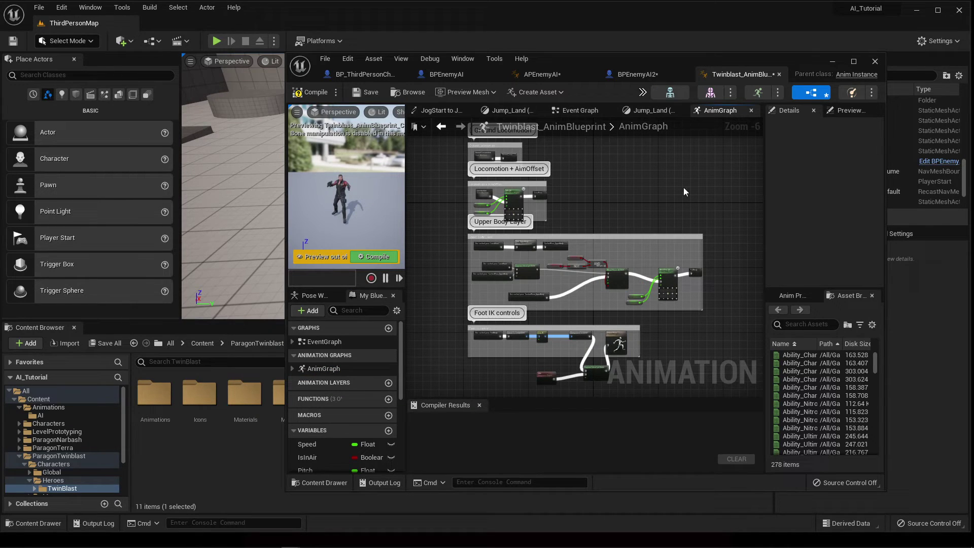
right_click_drag(653, 191, 626, 191)
scroll(664, 351, "up", 4)
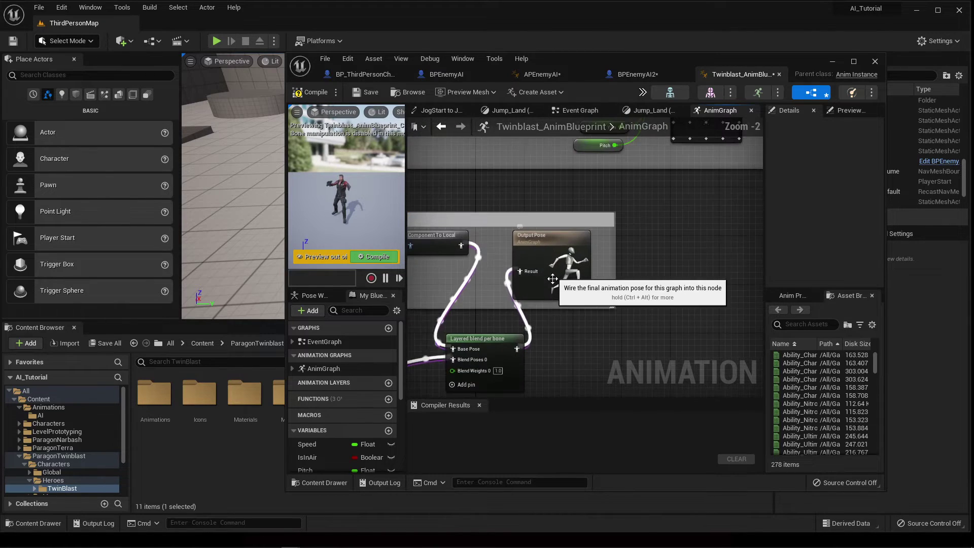
scroll(668, 314, "down", 2)
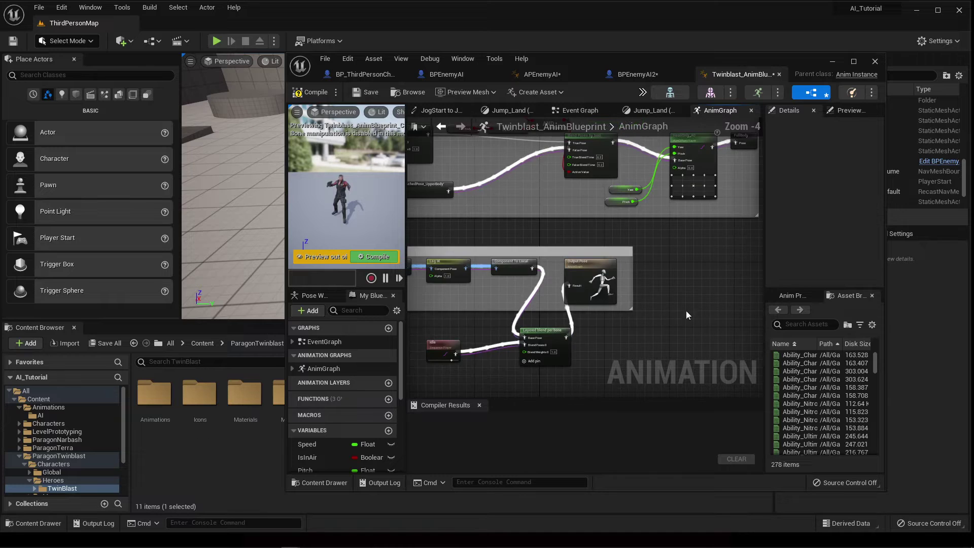
right_click_drag(686, 310, 585, 266)
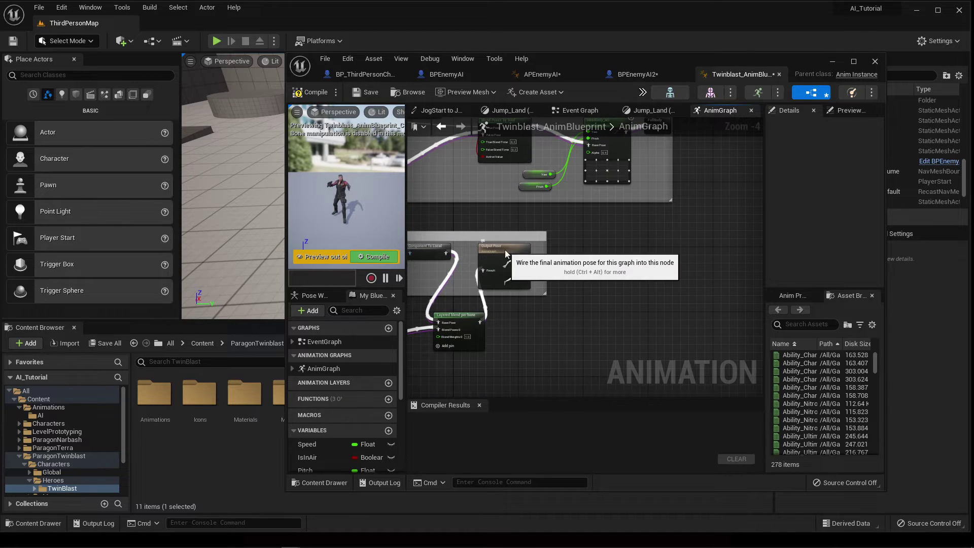
left_click_drag(527, 251, 725, 251)
scroll(725, 251, "up", 2)
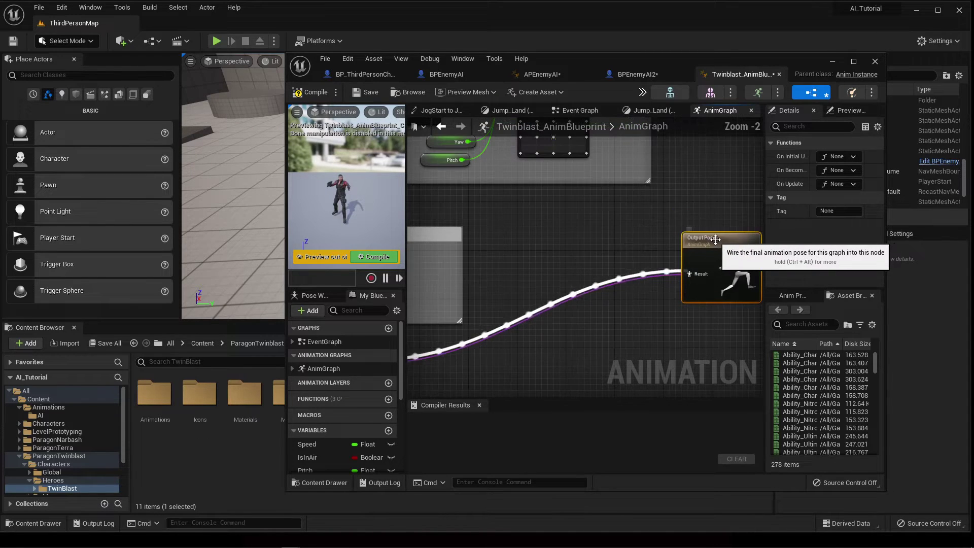
scroll(469, 338, "down", 2)
right_click_drag(509, 310, 604, 272)
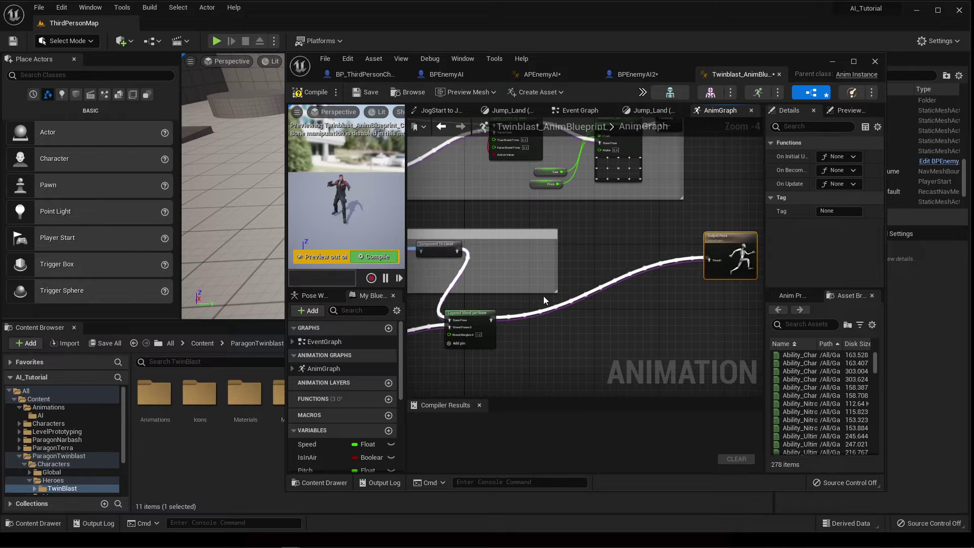
left_click(490, 320, "alt")
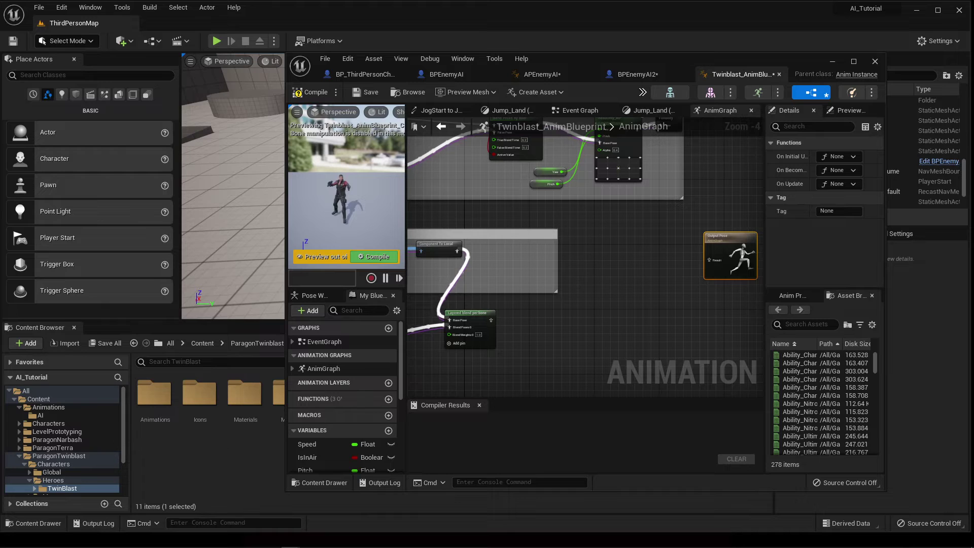
Step: Bring up APEnemyAI's AnimGraph showing Speed driving the IdleWalkRunEnemyAI blendspace into Output Pose
left_click(640, 75)
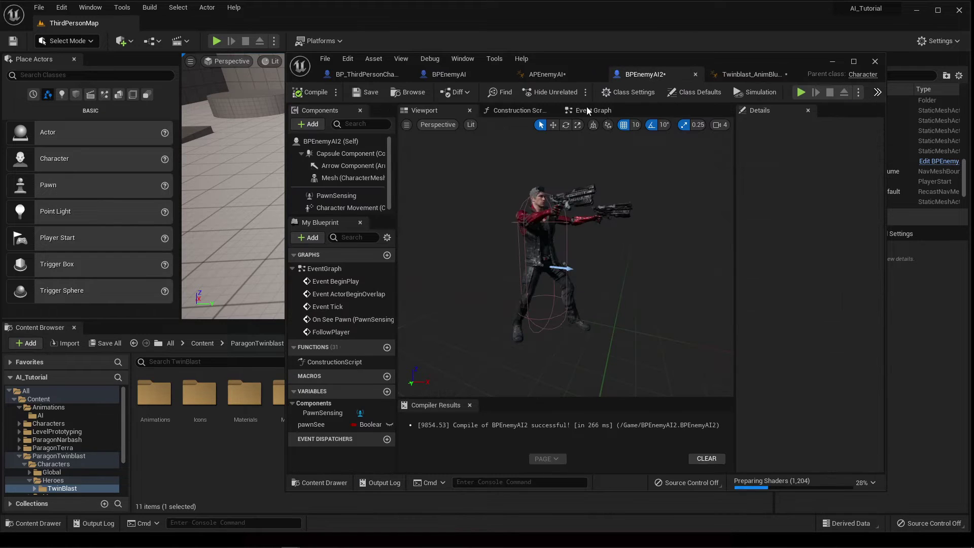
left_click(543, 75)
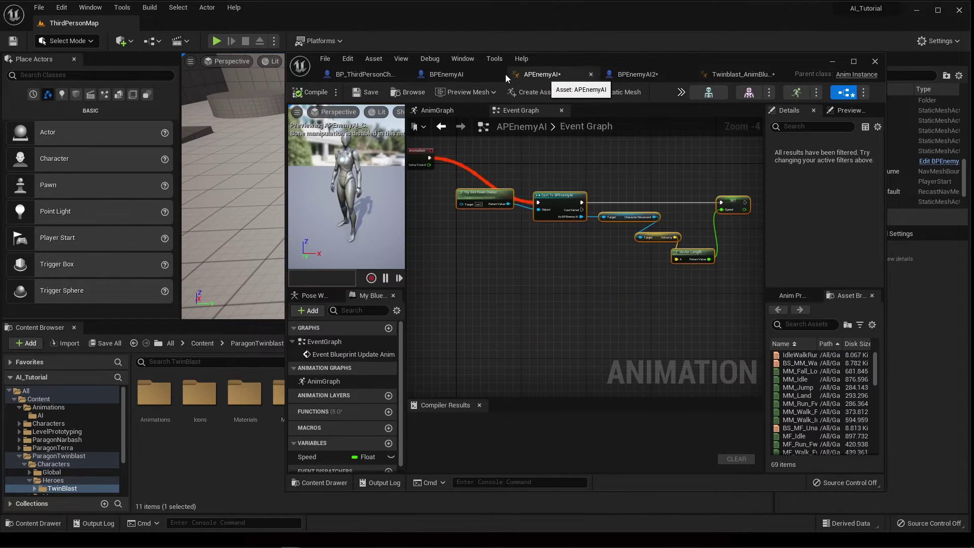
double_click(323, 381)
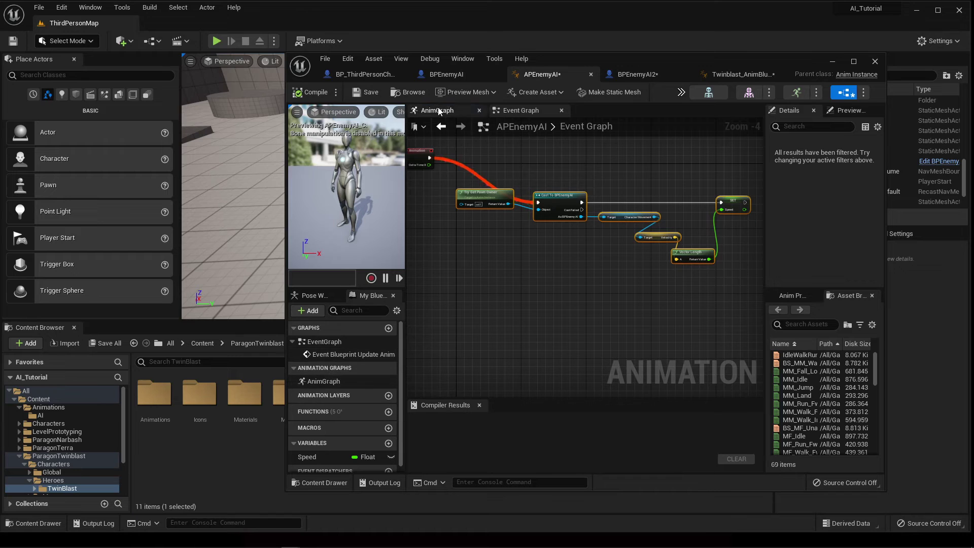
right_click_drag(599, 199, 574, 166)
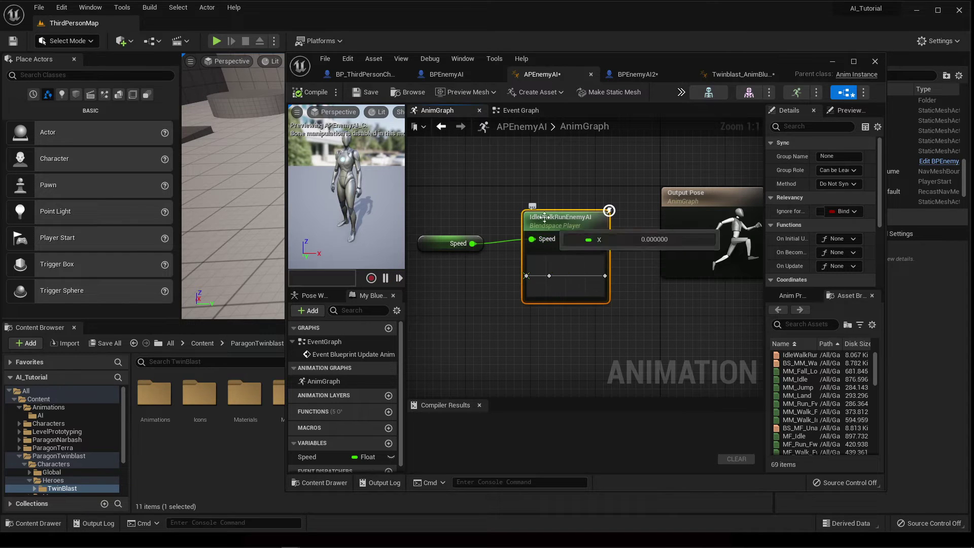
left_click_drag(594, 60, 896, 73)
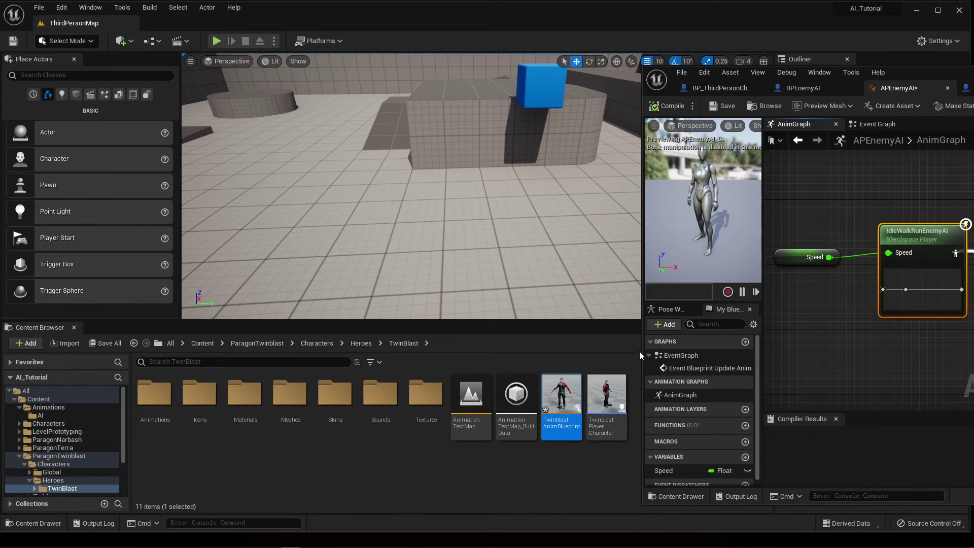
Step: Create a new Blend Space 1D in the TwinBlast folder using TwinBlast_Skeleton
left_click_drag(642, 351, 681, 375)
right_click(645, 397)
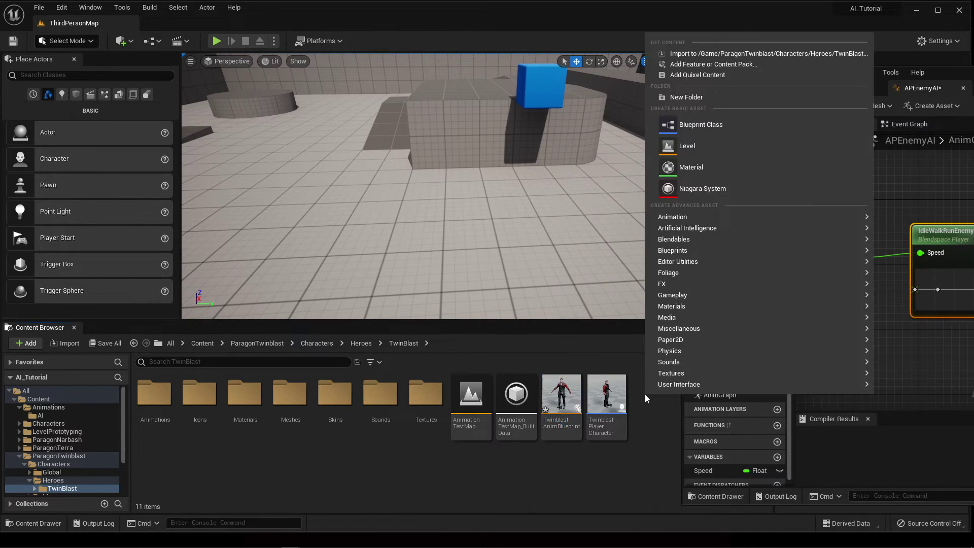
mouse_move(674, 217)
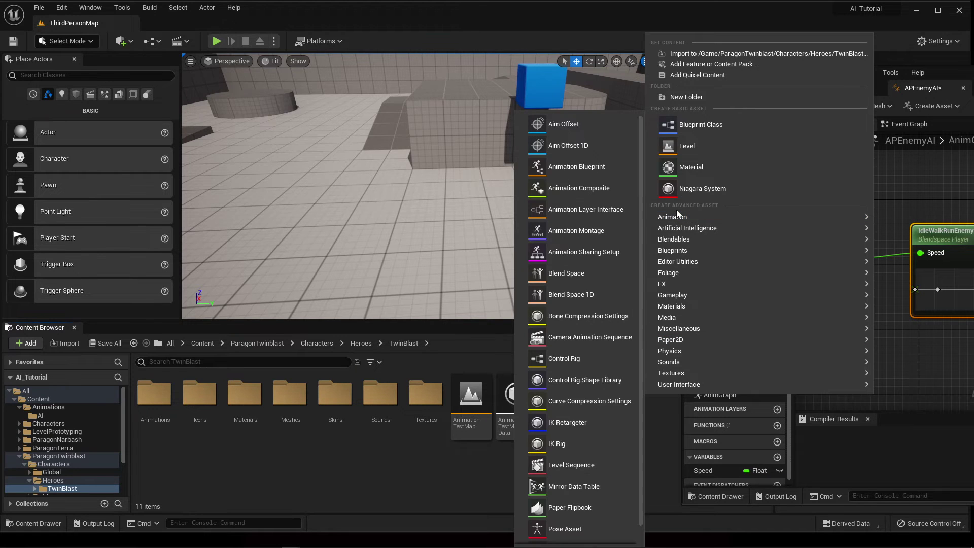
left_click(560, 300)
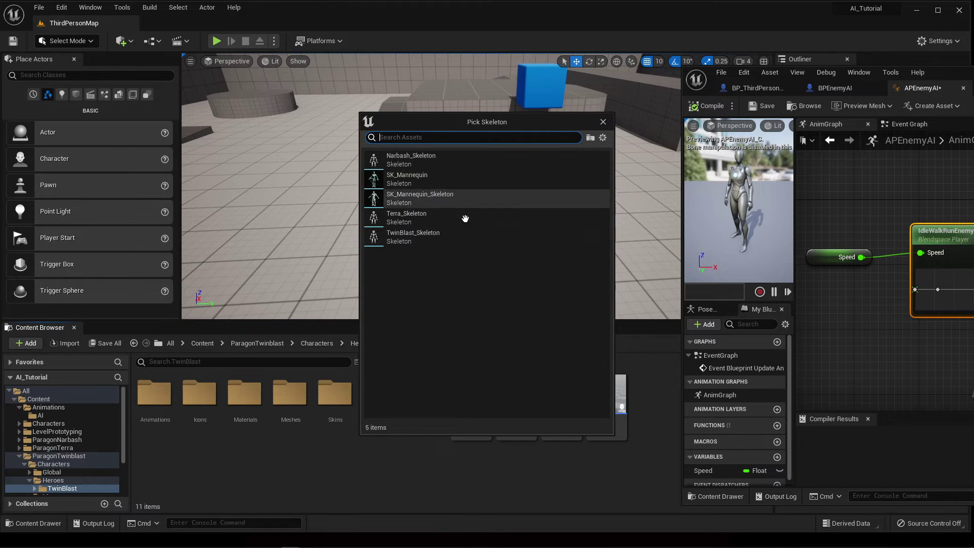
left_click(411, 236)
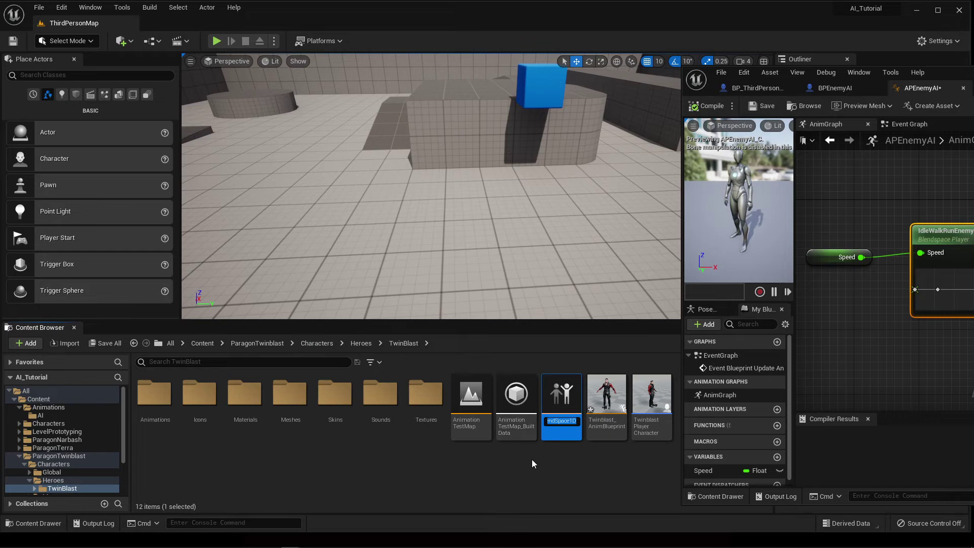
Step: Name the new blend space TwinBlastBlend1D
type("Tw")
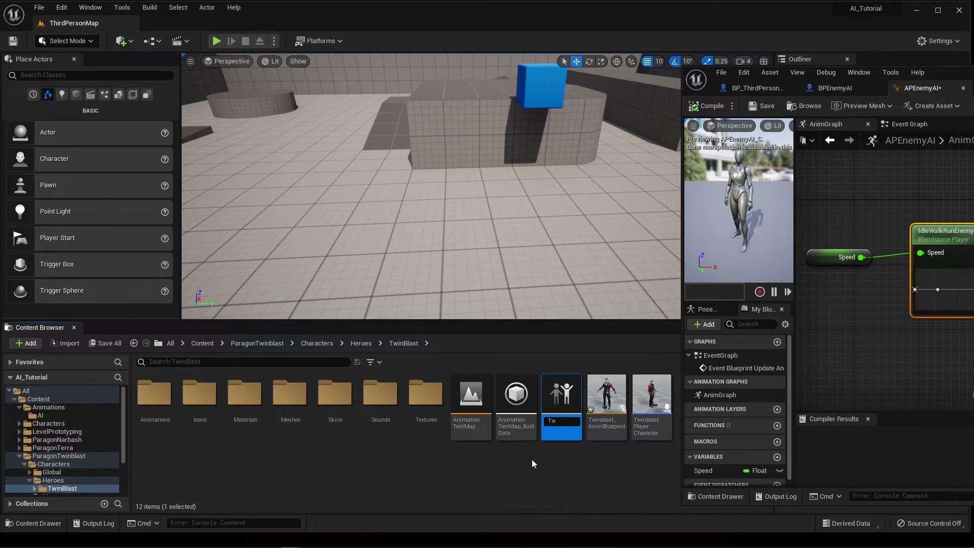
type("inBlastBel")
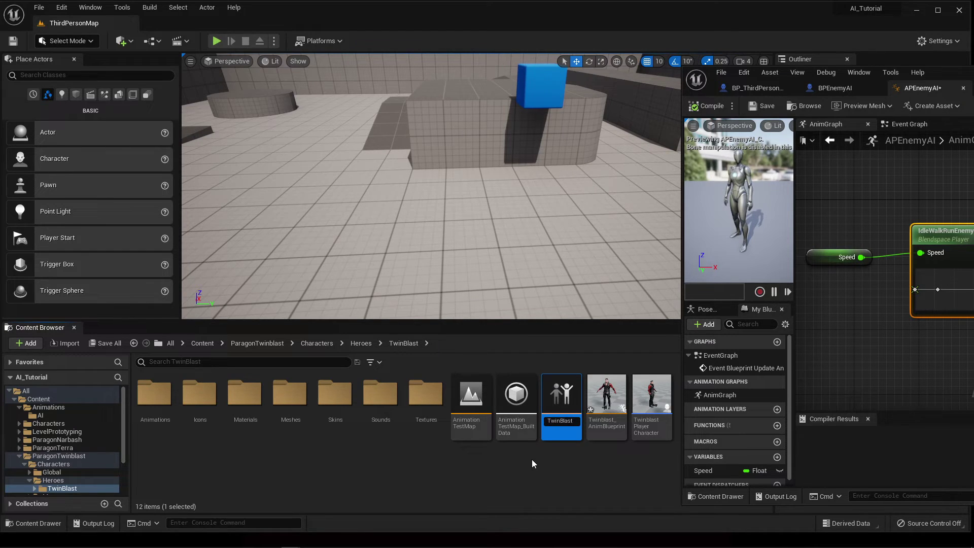
key("BackSpace")
key("BackSpace")
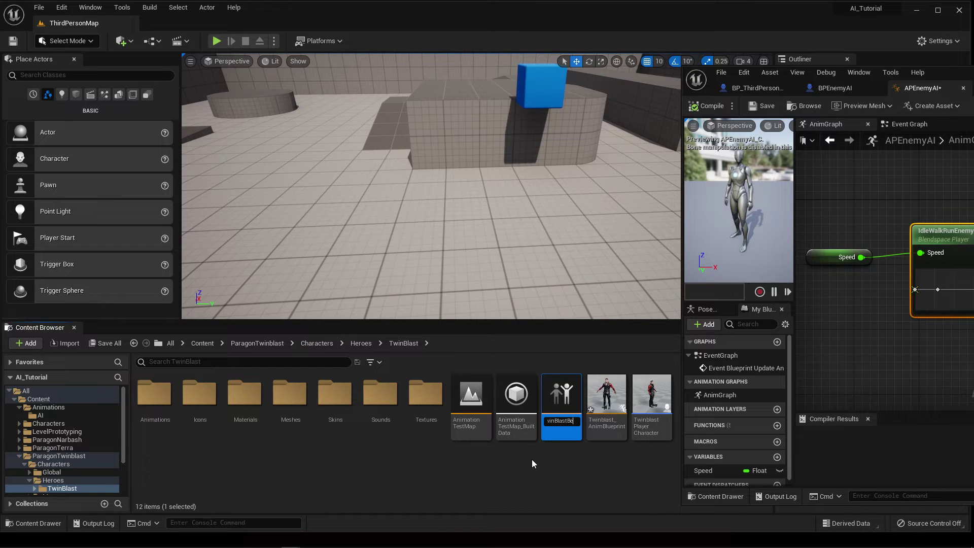
type("lend1D")
key("Return")
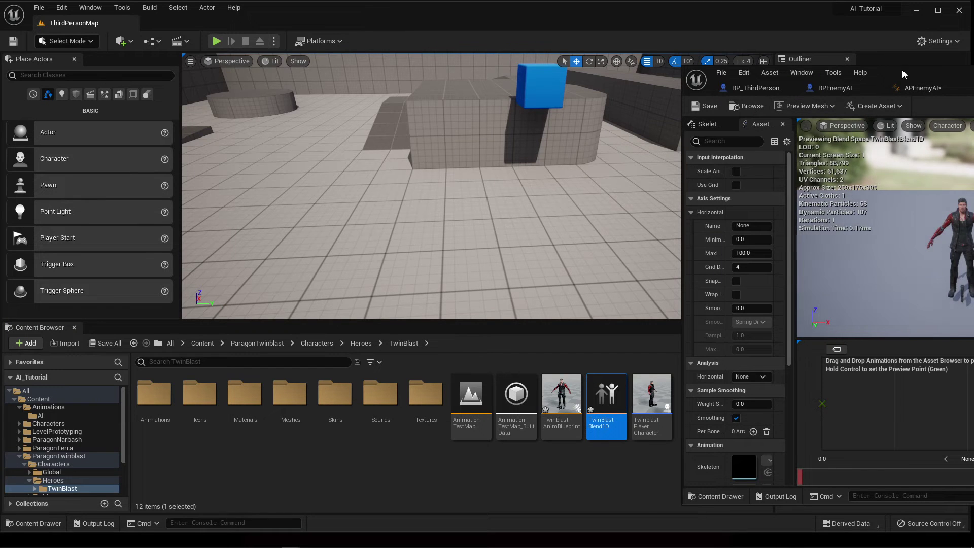
Step: Filter the Asset Browser to 'idle' and place the Idle animation at 0 on the axis
left_click_drag(903, 72, 404, 66)
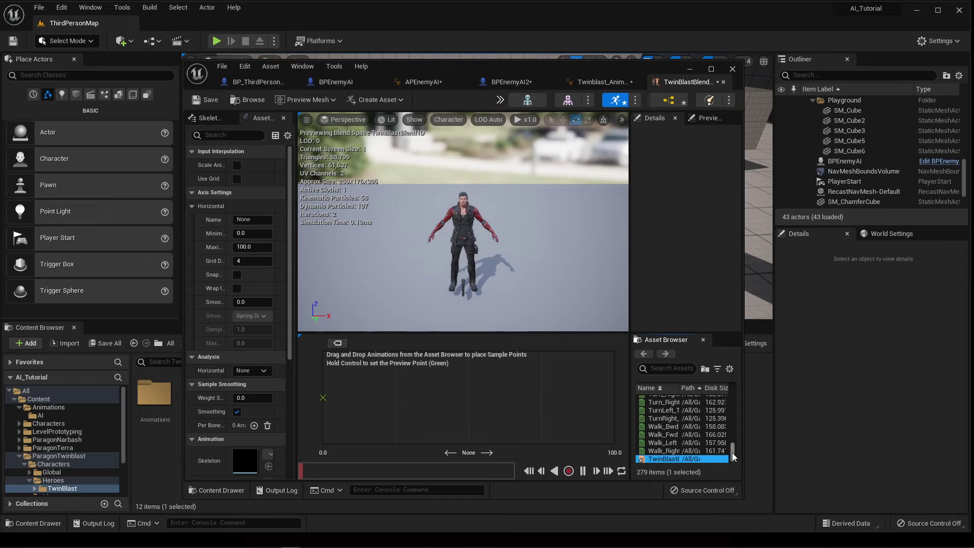
left_click_drag(731, 452, 725, 395)
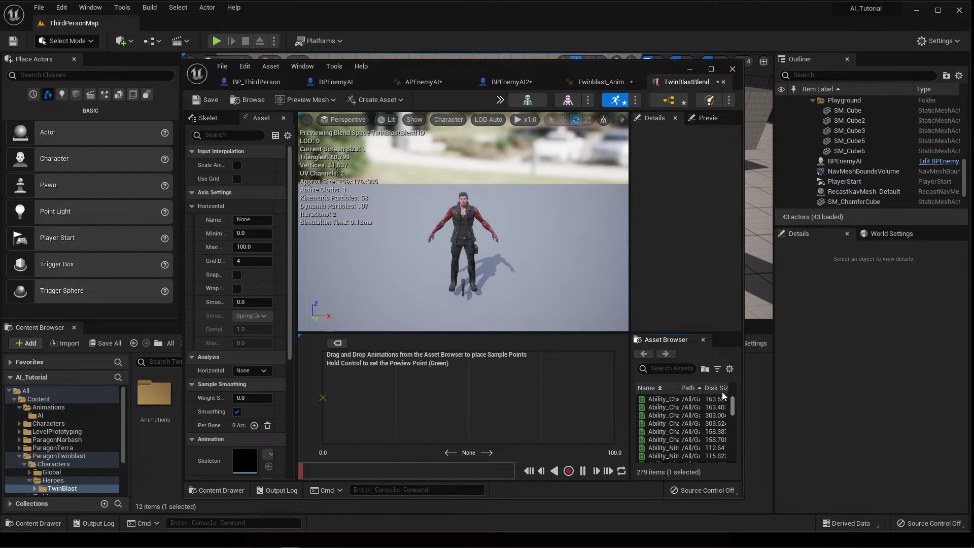
type("i")
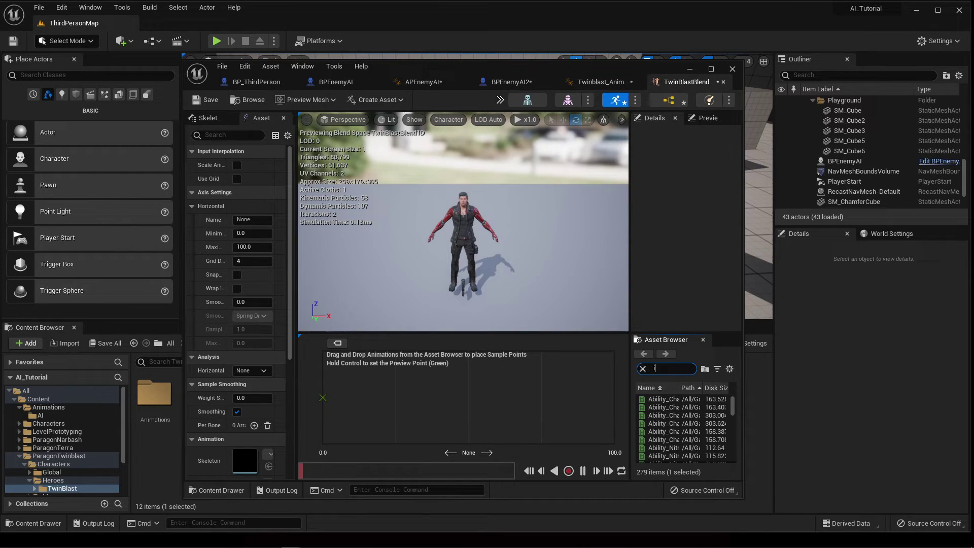
type("dle")
key("BackSpace")
type("le")
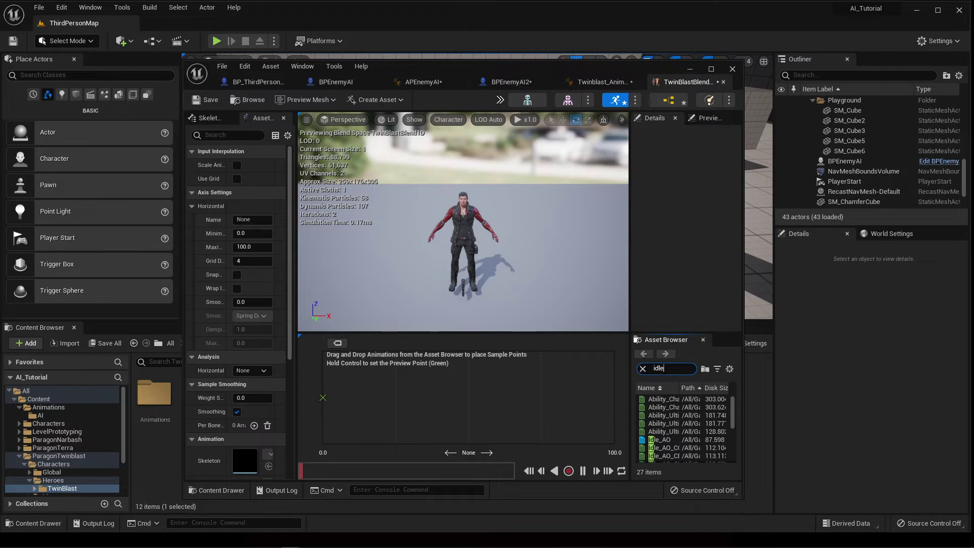
scroll(681, 408, "down", 2)
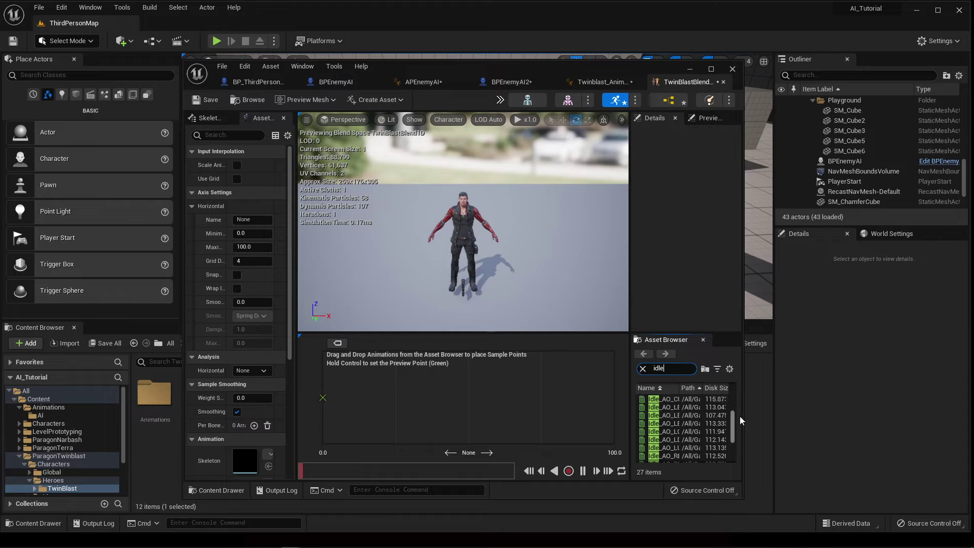
left_click_drag(630, 401, 577, 402)
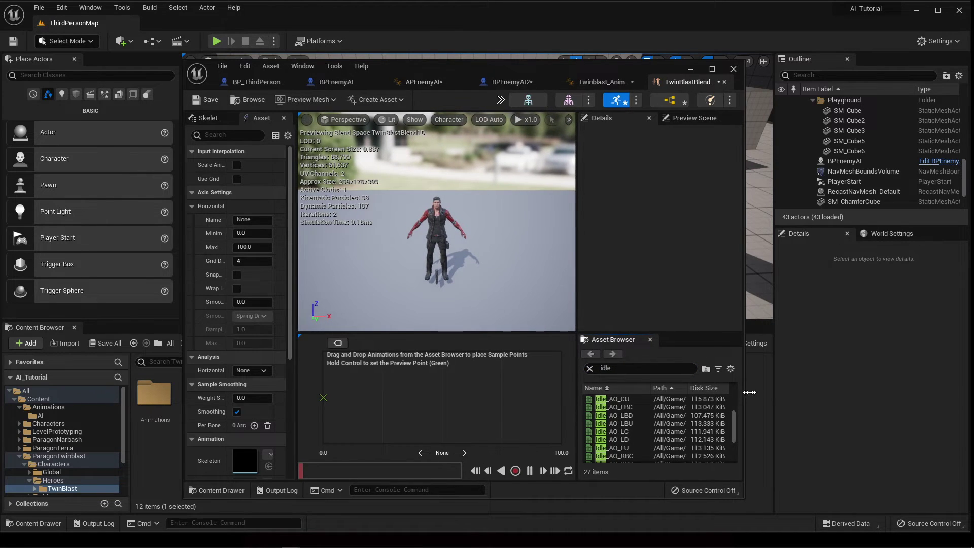
left_click_drag(742, 392, 856, 392)
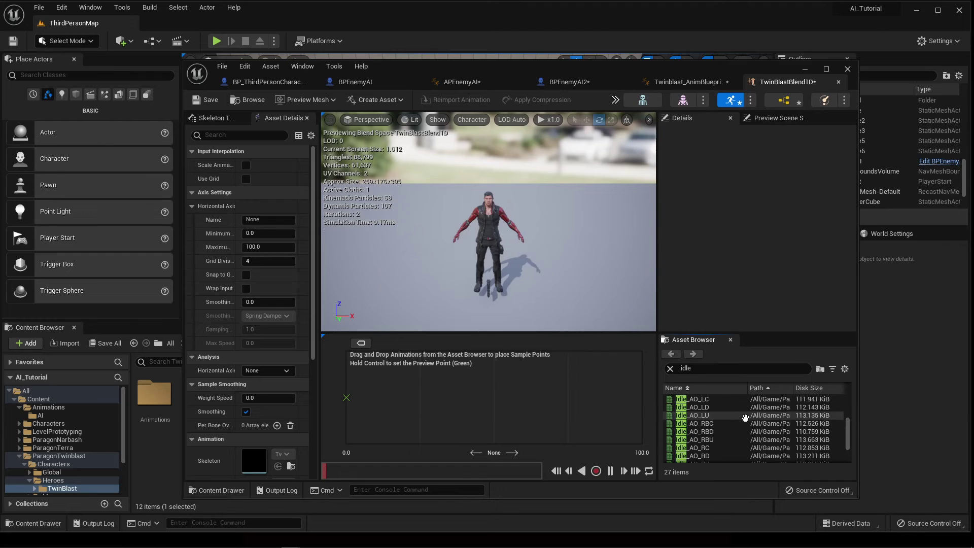
scroll(744, 417, "down", 3)
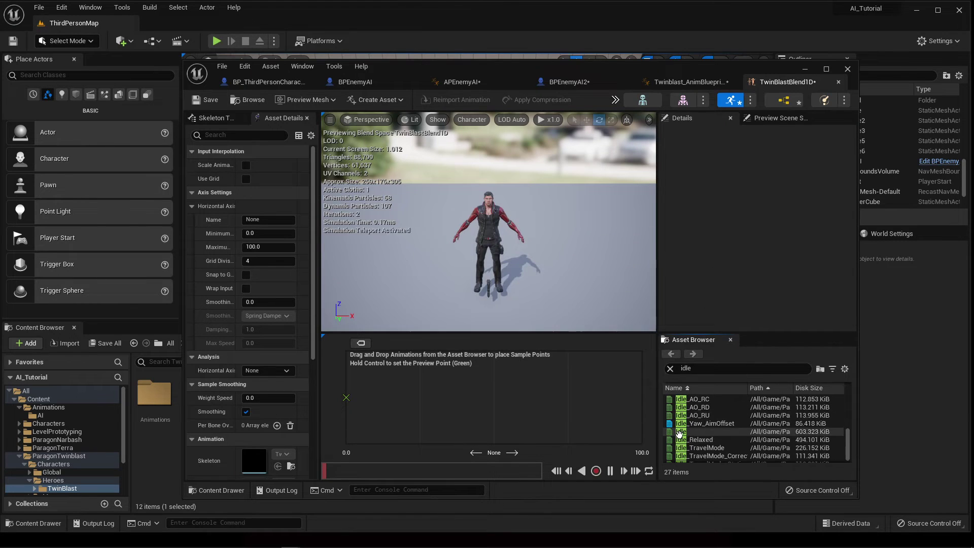
left_click_drag(679, 433, 346, 397)
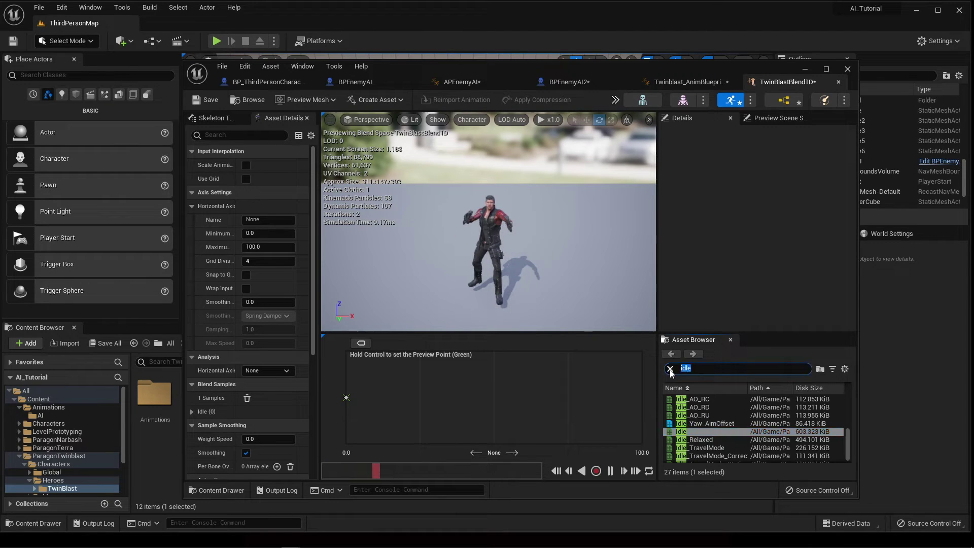
Step: Add Walk_Fwd as a second sample near 25 on the axis
type("walk")
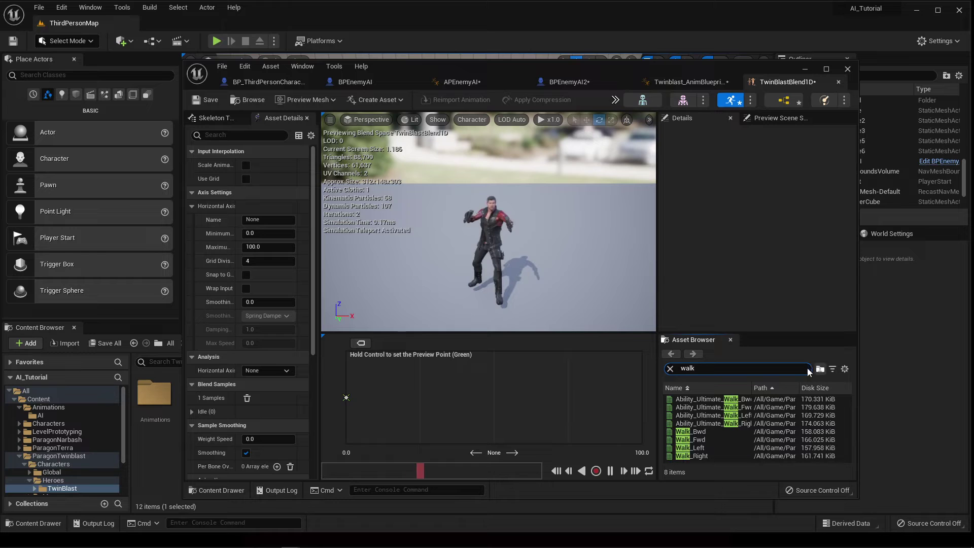
left_click(689, 439)
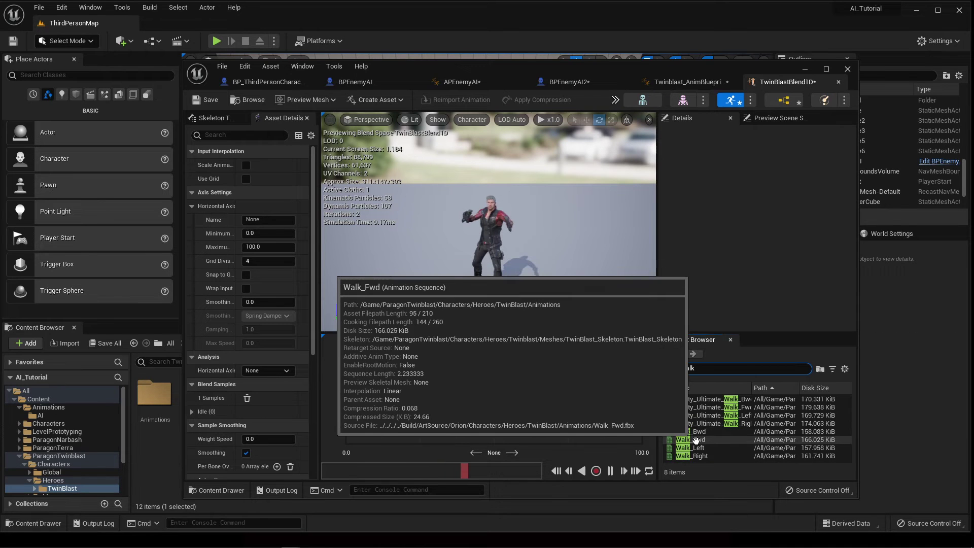
left_click_drag(586, 426, 418, 397)
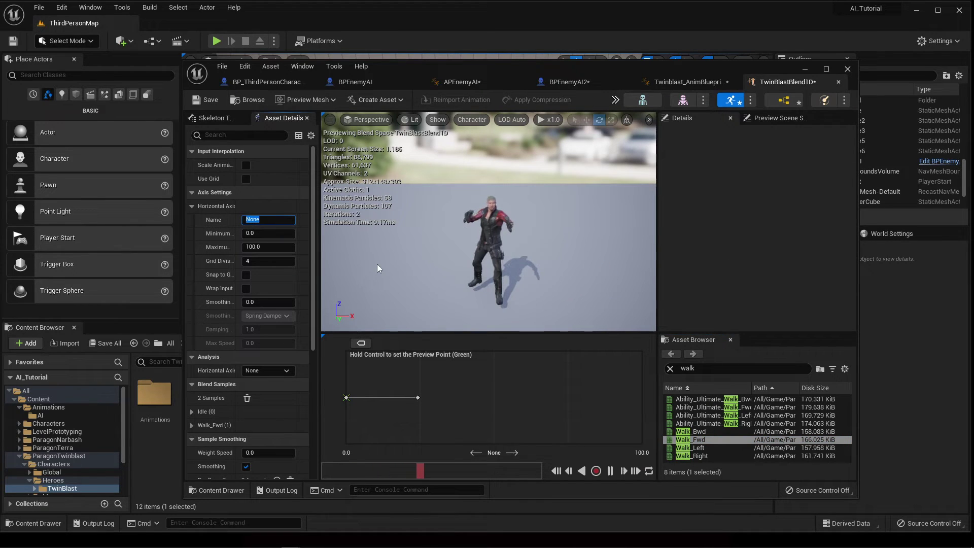
Step: Name the horizontal axis Speed with maximum 600 and move Walk_Fwd to about 140
type("Speed")
key("Tab")
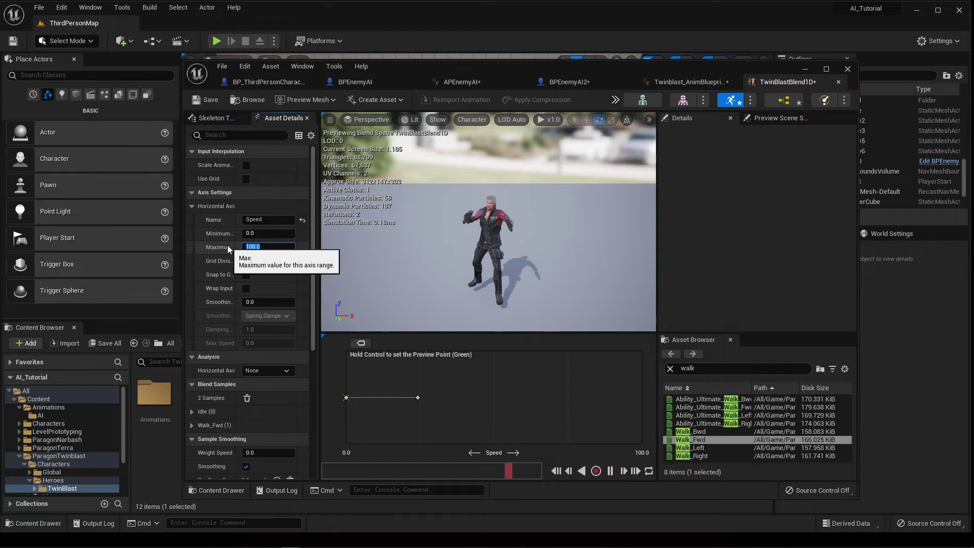
type("600")
key("shift+Tab")
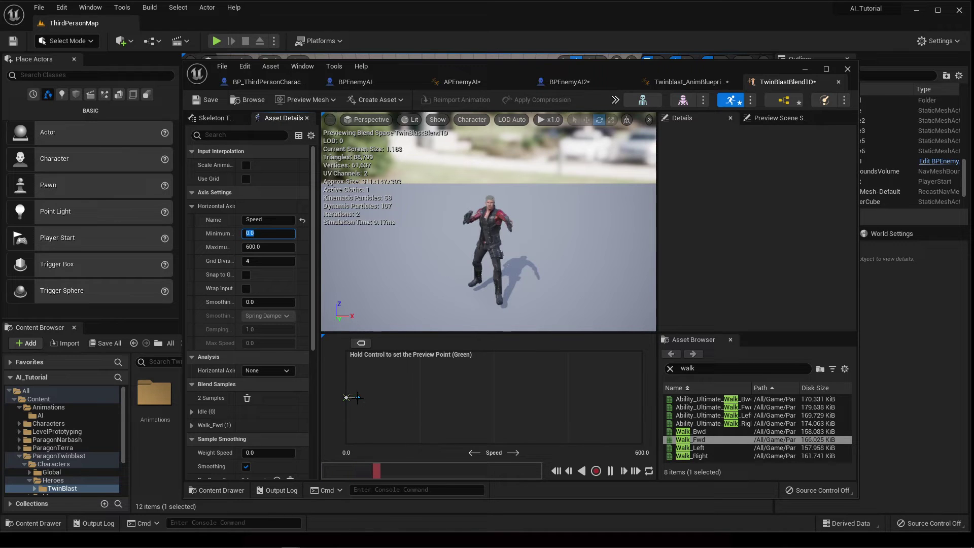
left_click_drag(358, 396, 419, 395)
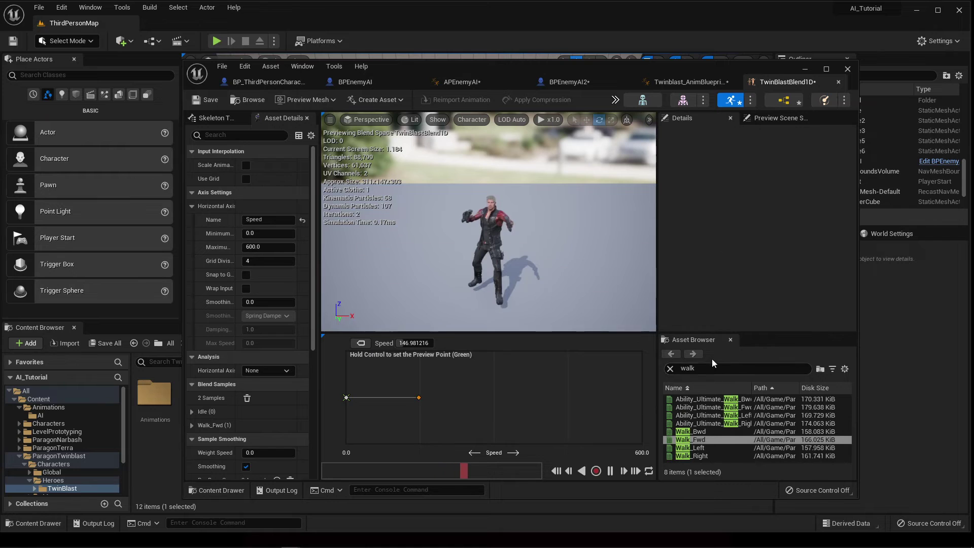
Step: Add Sprint_Fwd at Speed 600, preview the blend, and save TwinBlastBlend1D
left_click(670, 369)
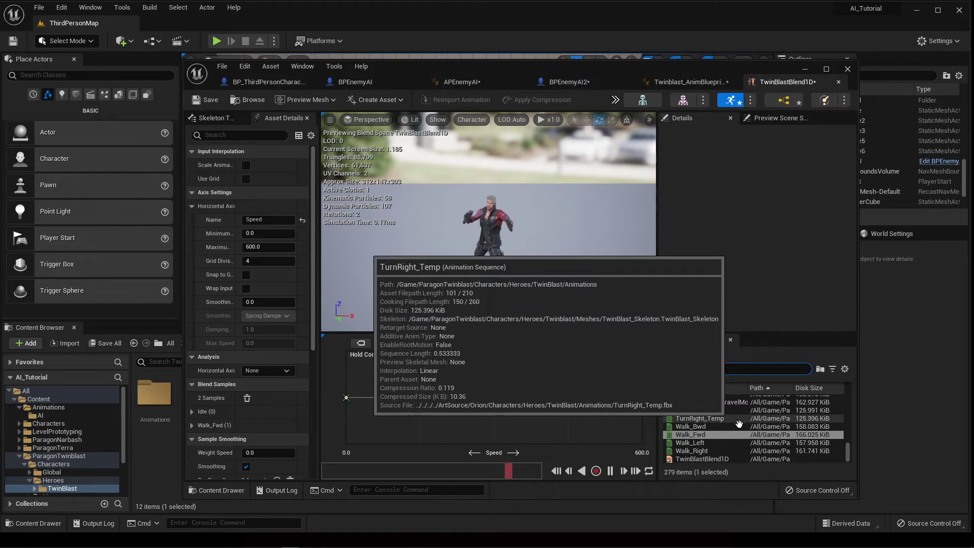
scroll(761, 421, "up", 4)
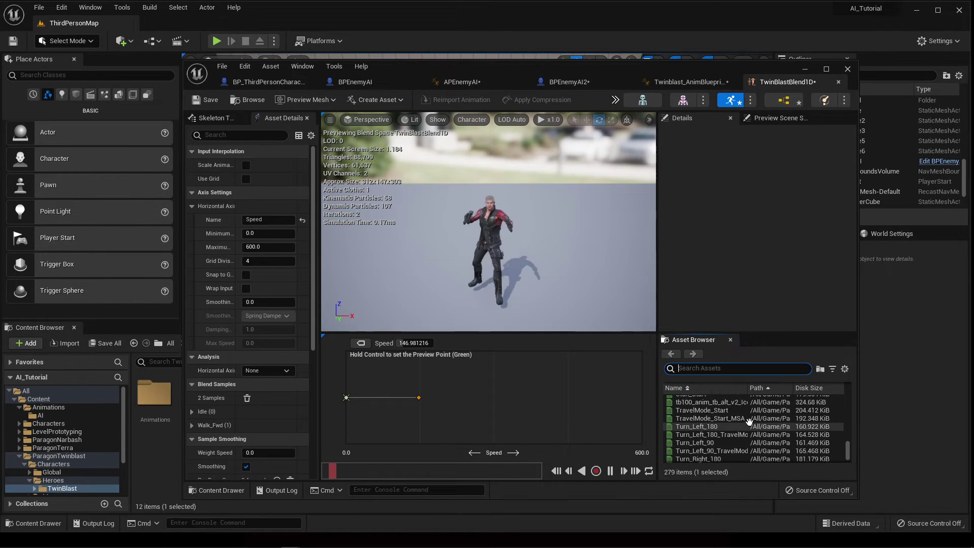
scroll(811, 408, "up", 2)
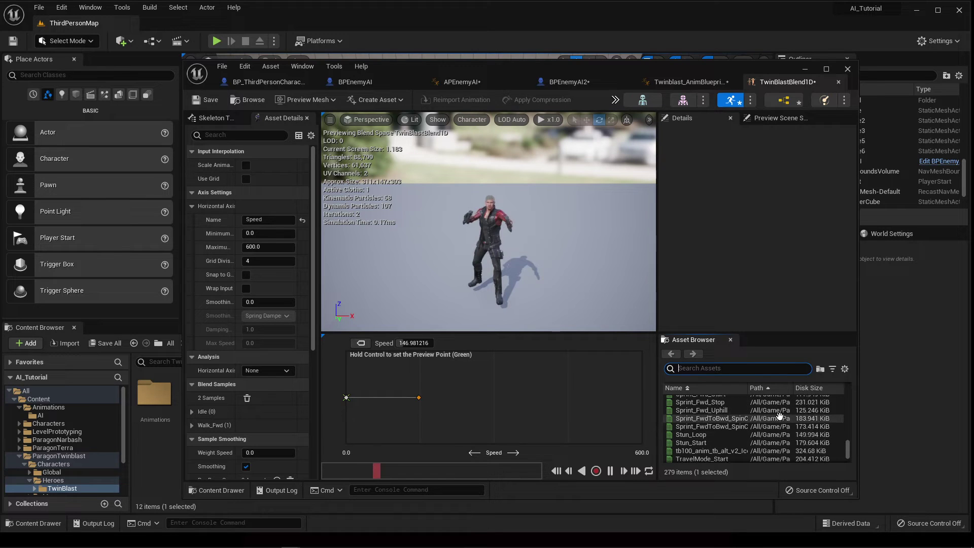
scroll(776, 419, "up", 1)
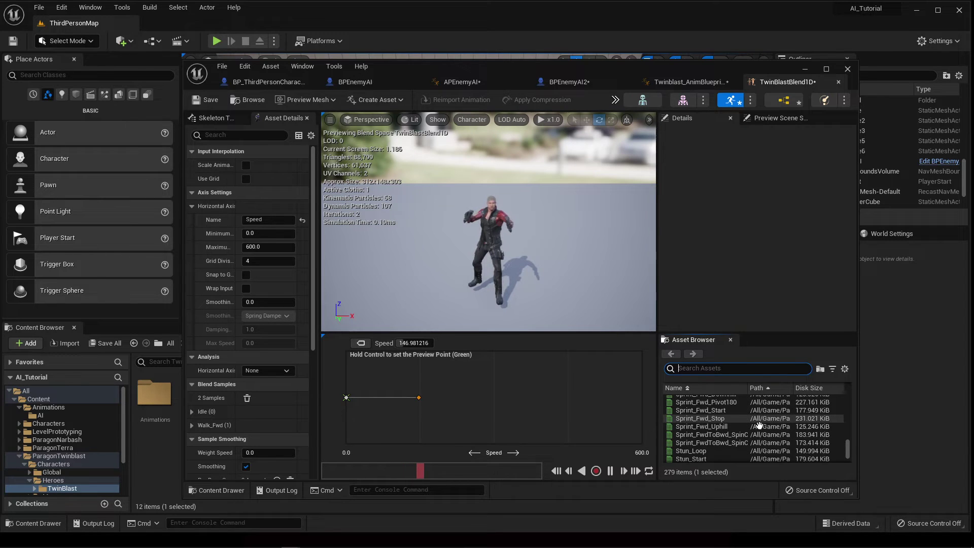
scroll(759, 425, "up", 1)
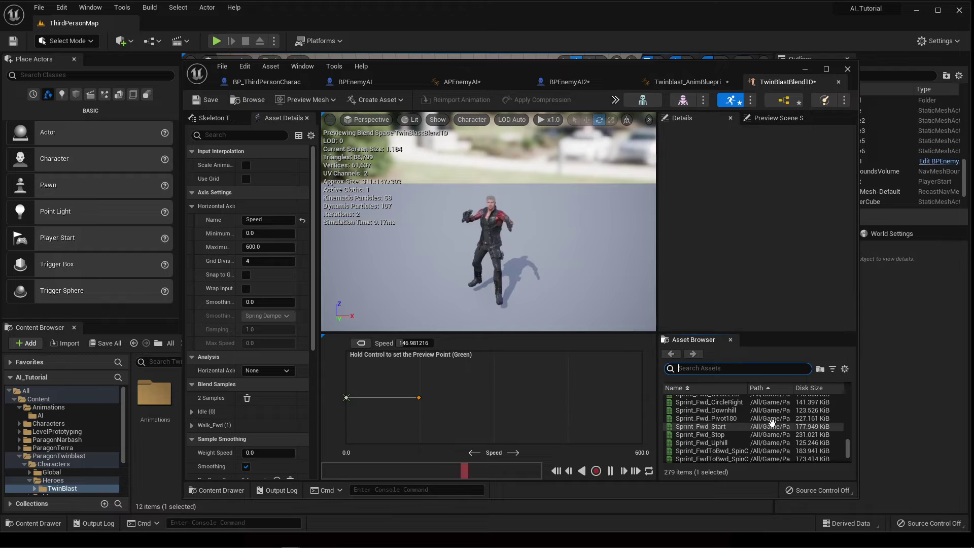
scroll(771, 422, "up", 1)
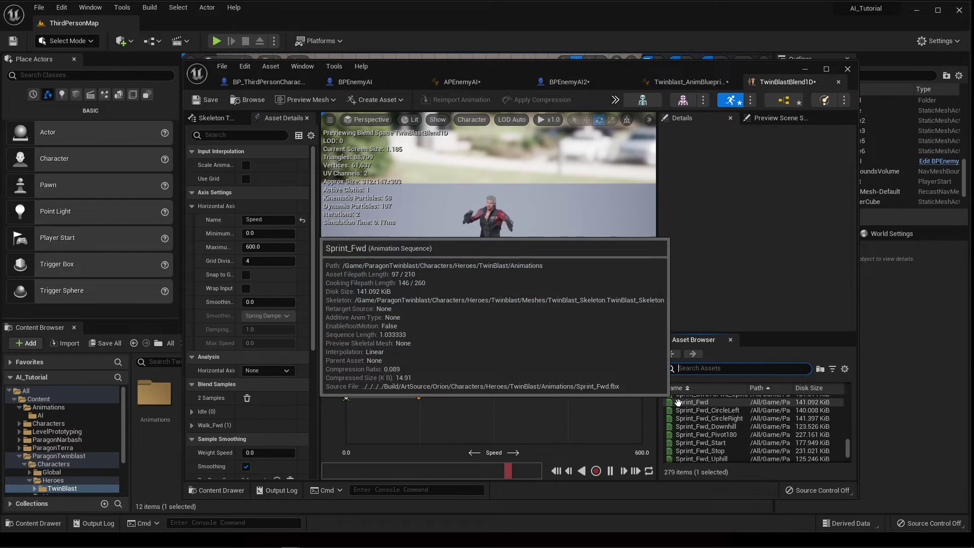
left_click_drag(754, 402, 641, 398)
key("ctrl")
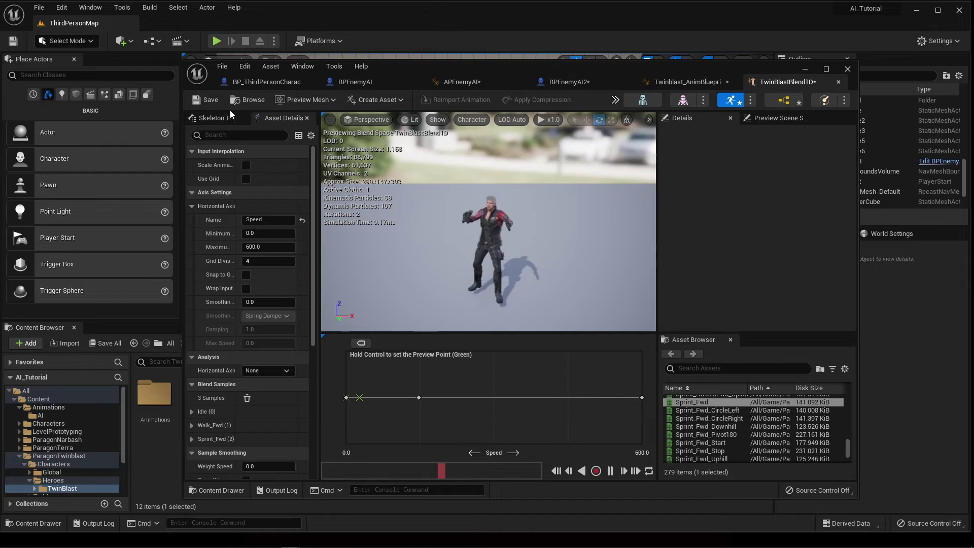
left_click(207, 100)
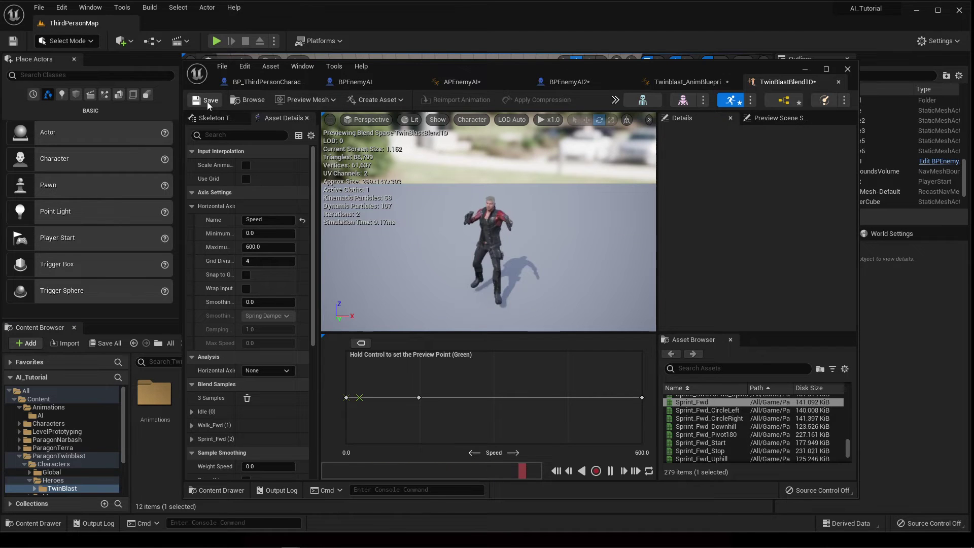
Step: Close the blend space editor and add TwinBlast Blend1D to Twinblast's AnimGraph
left_click(838, 82)
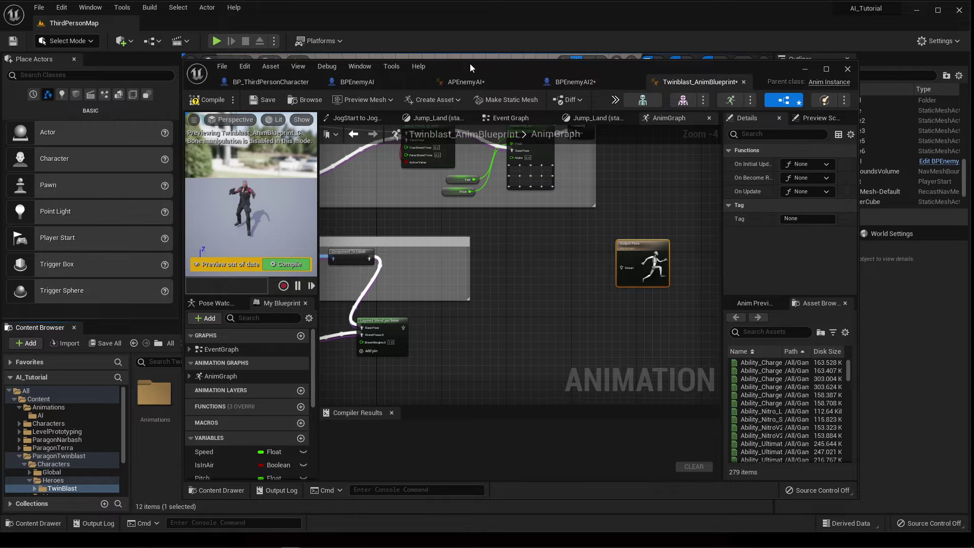
left_click_drag(469, 63, 500, 40)
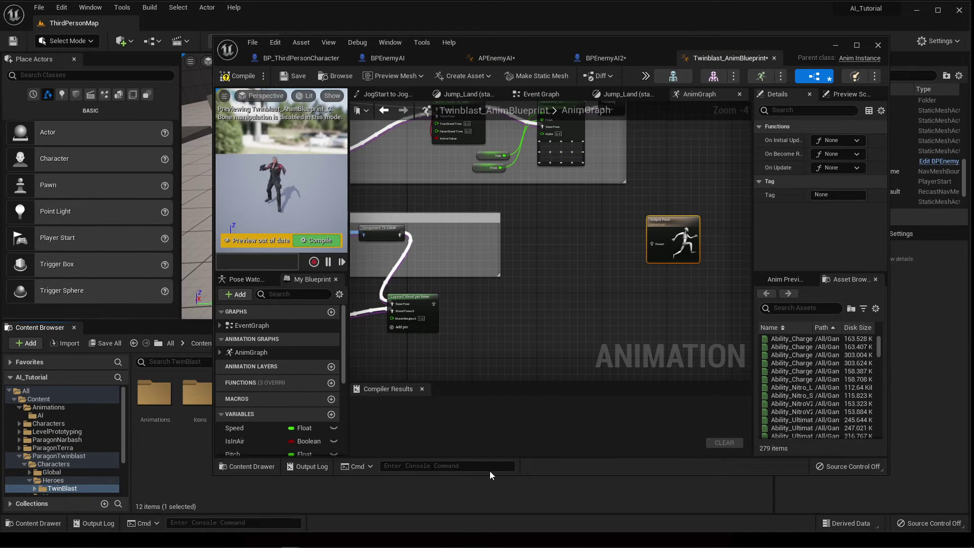
left_click_drag(487, 474, 480, 372)
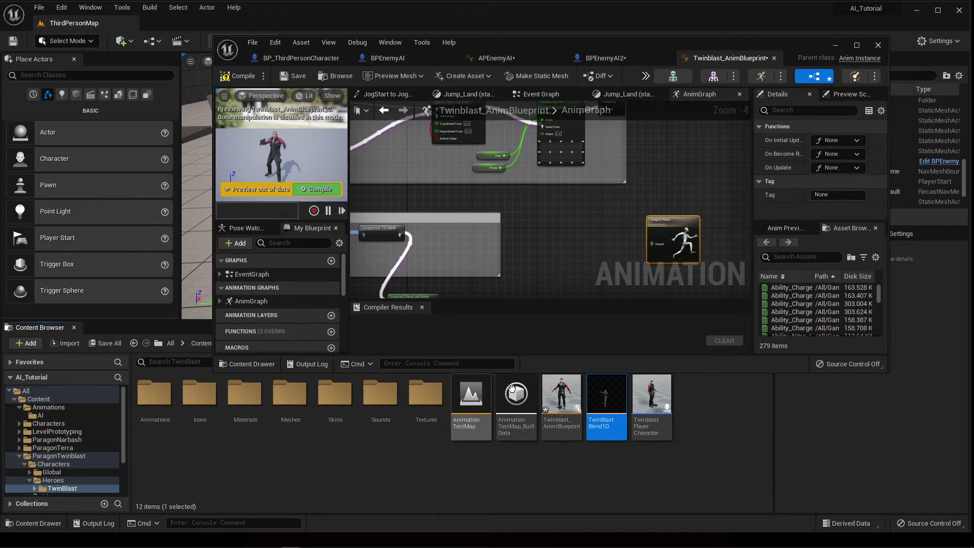
left_click_drag(604, 403, 579, 233)
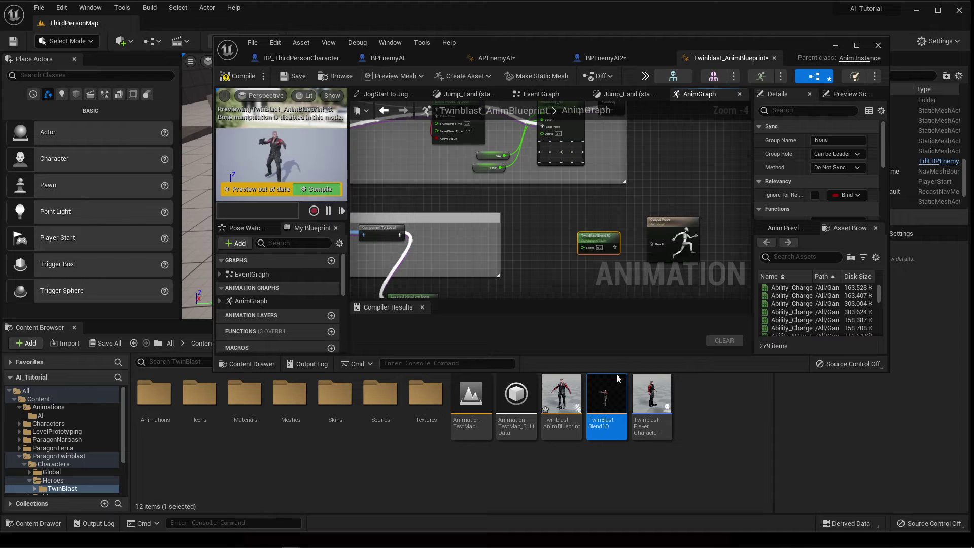
Step: Drive the blend space with a Get Speed node and compile the animation blueprint
left_click_drag(699, 373, 702, 495)
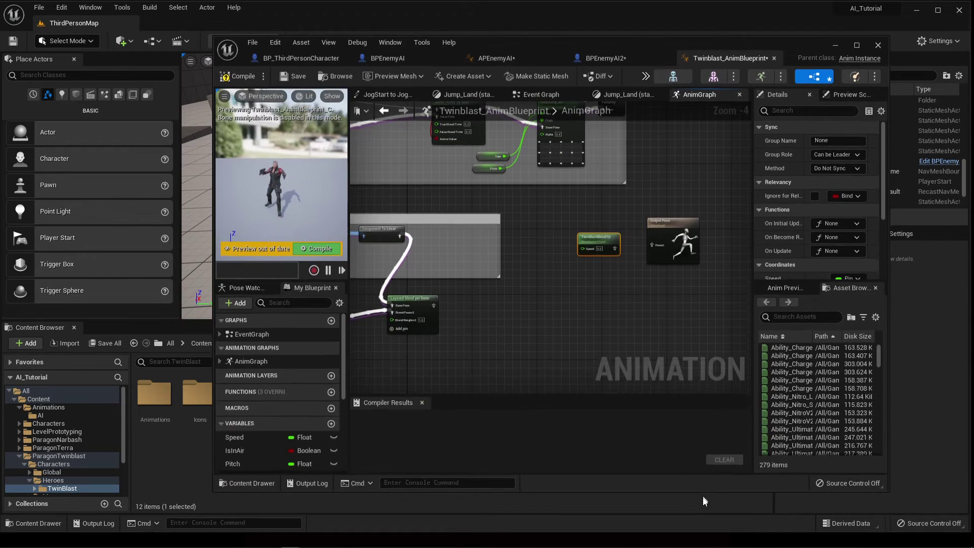
scroll(599, 224, "up", 3)
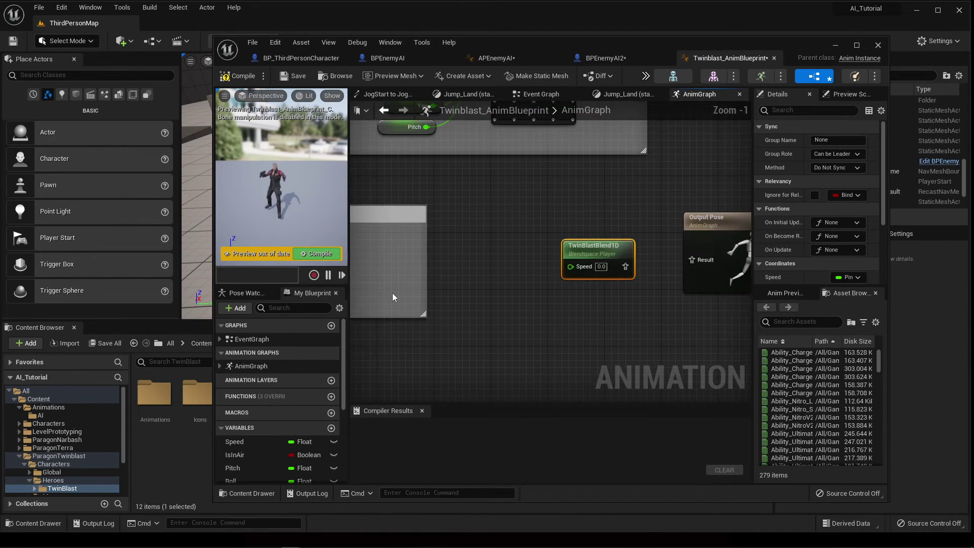
left_click_drag(251, 441, 690, 264)
left_click(530, 279)
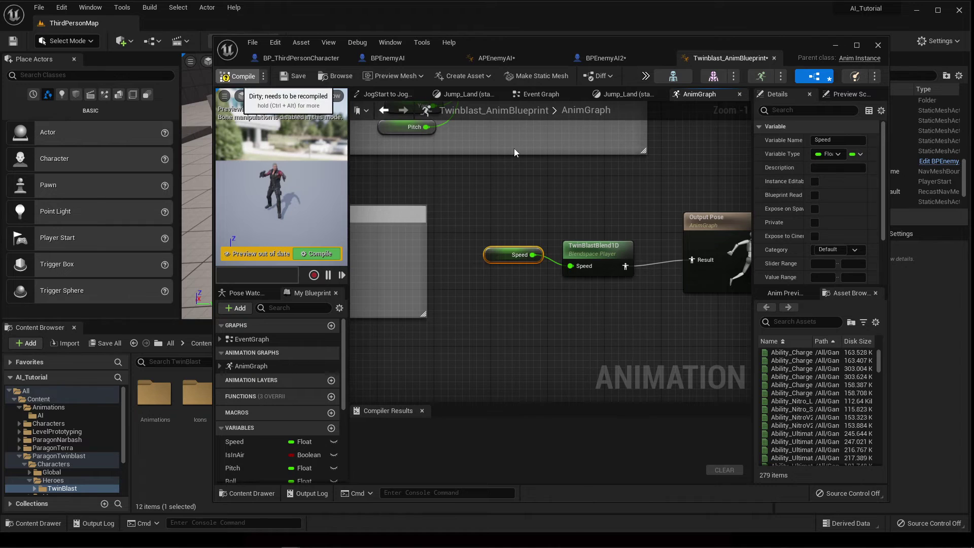
key("F7")
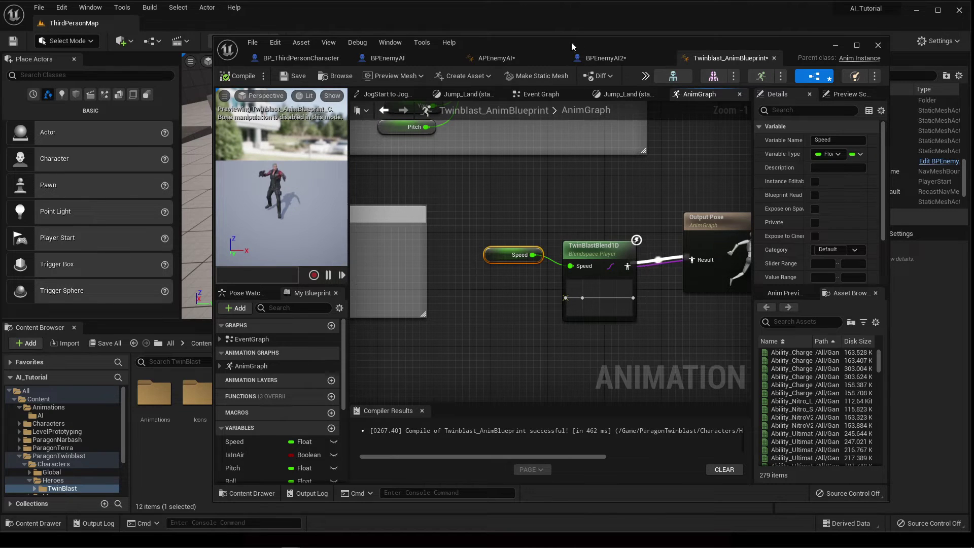
left_click_drag(557, 41, 973, 203)
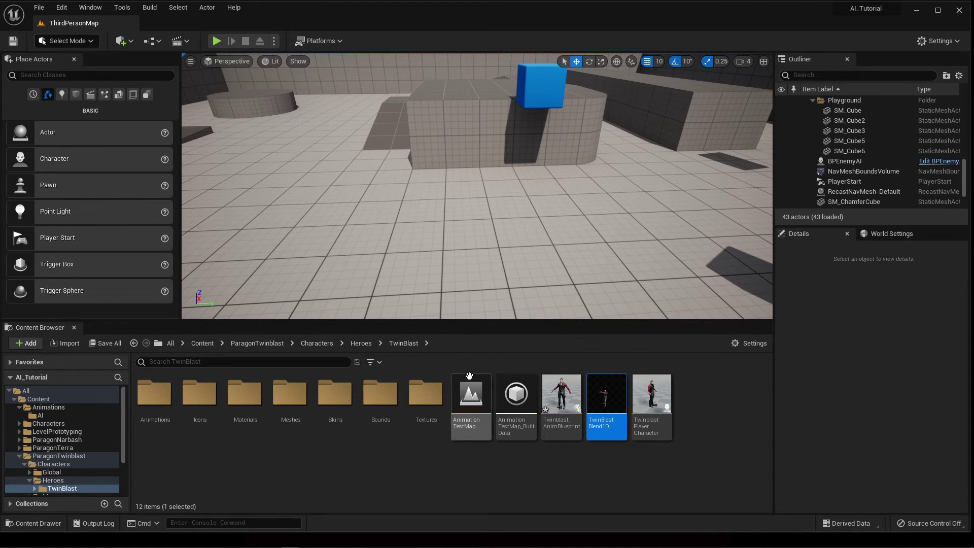
Step: Drag BPEnemyAI2 from the Content folder into the level beside the first enemy and focus it
left_click(38, 398)
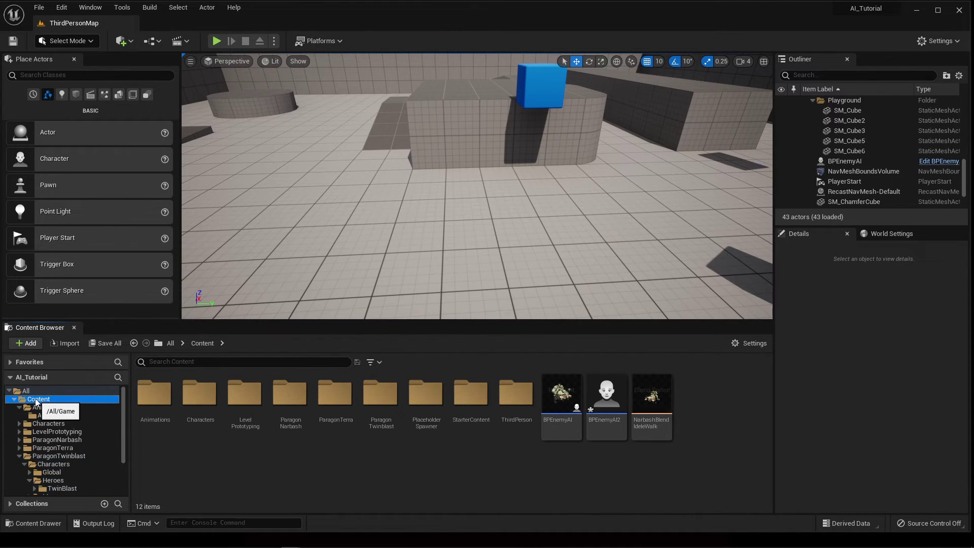
left_click(607, 403)
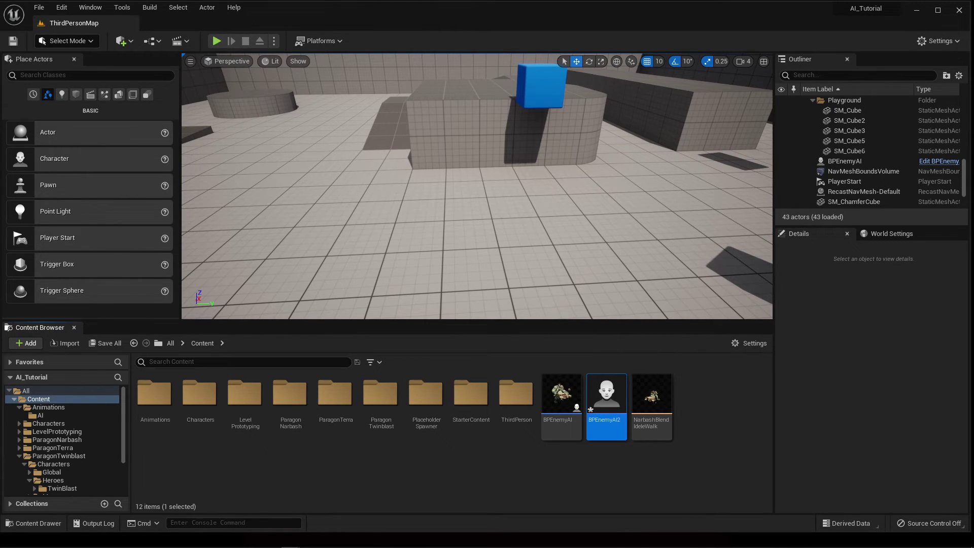
left_click_drag(606, 406, 288, 194)
key("f")
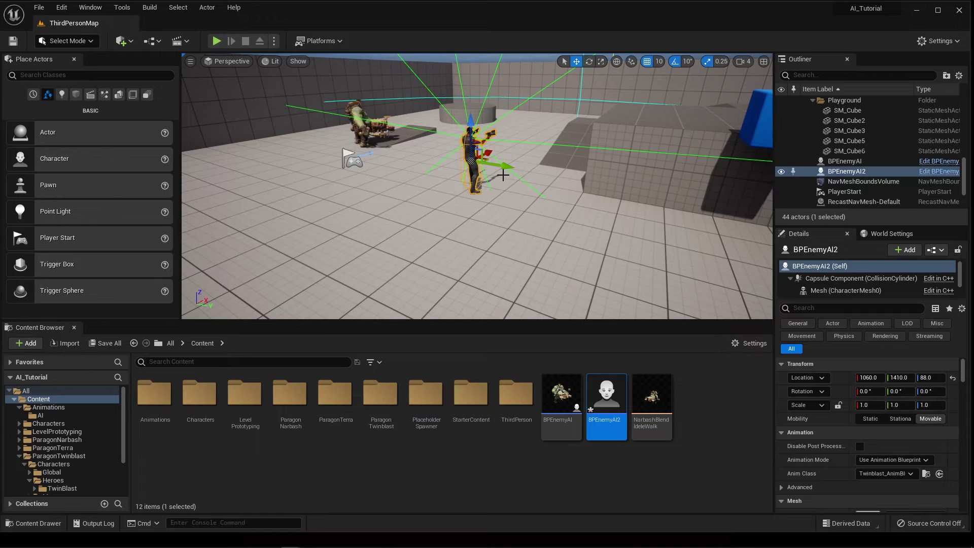
left_click(216, 41)
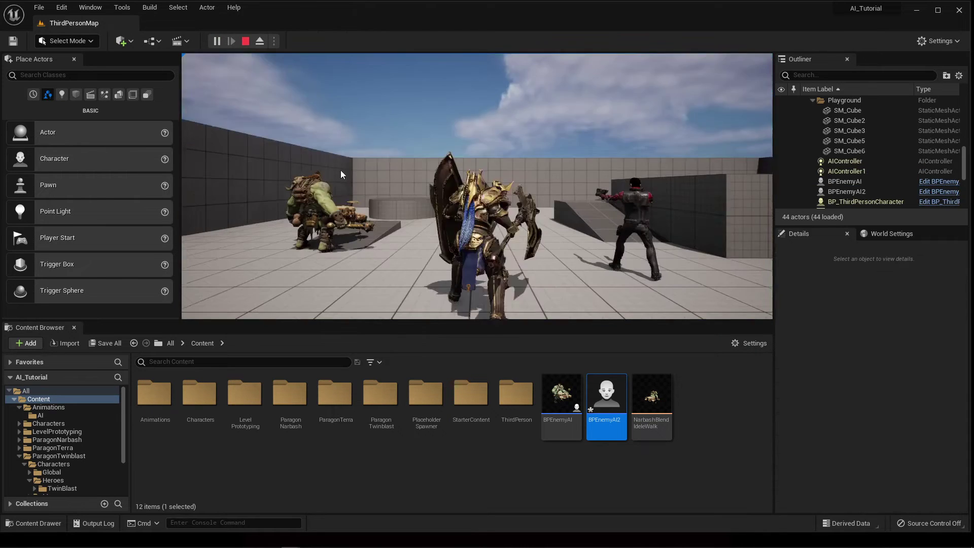
key("w")
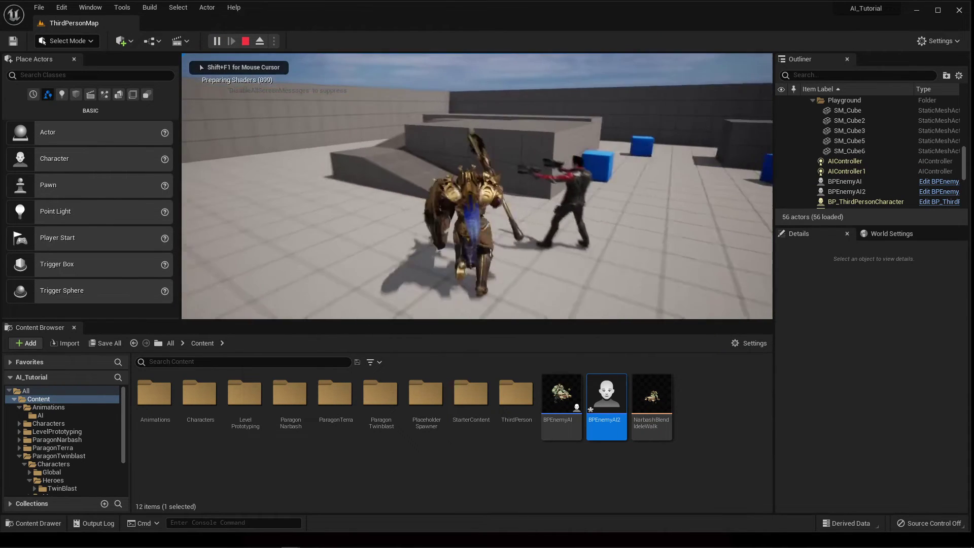
key("w")
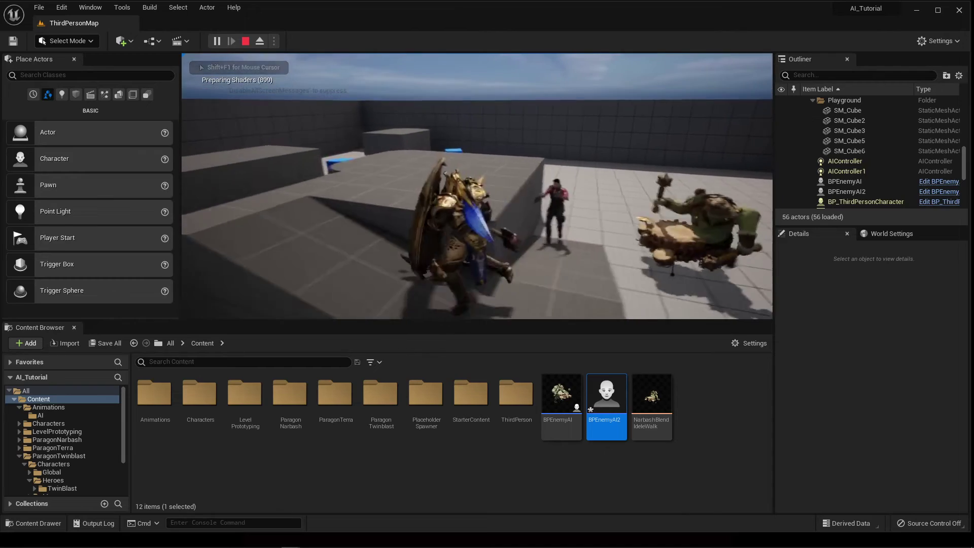
key("w")
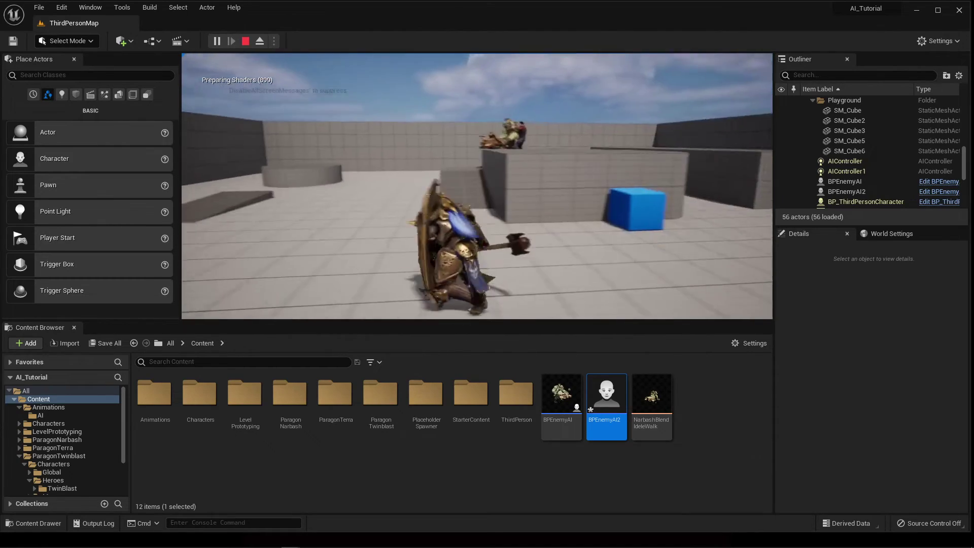
key("w")
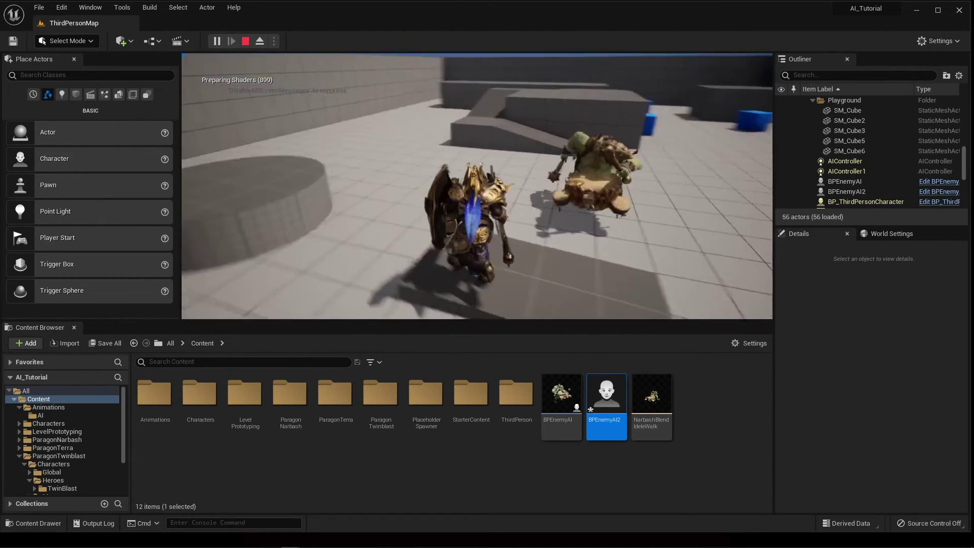
key("w")
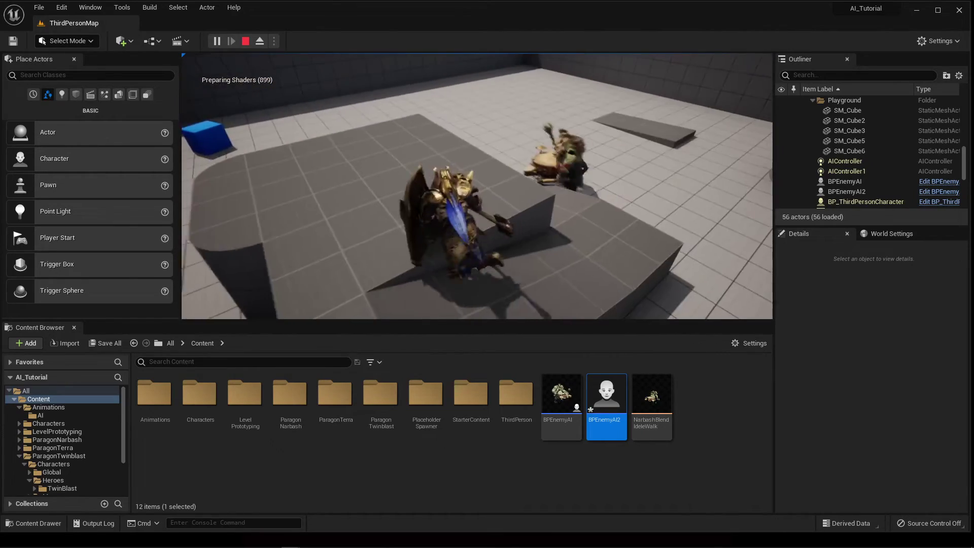
key("w")
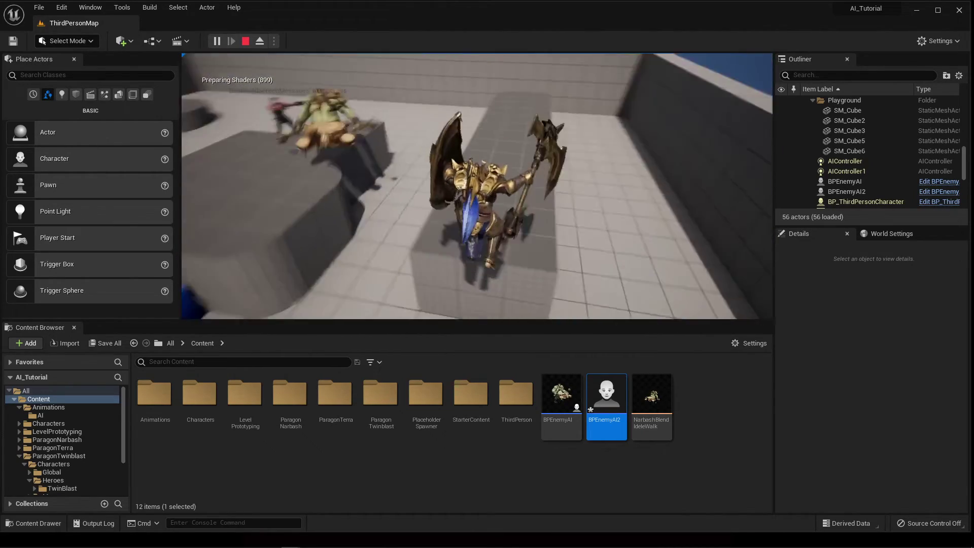
key("w")
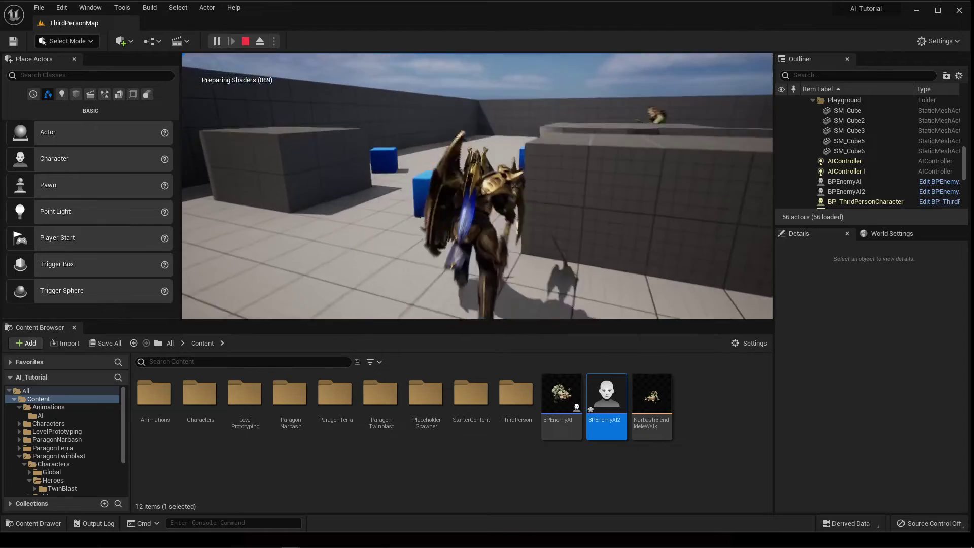
key("w")
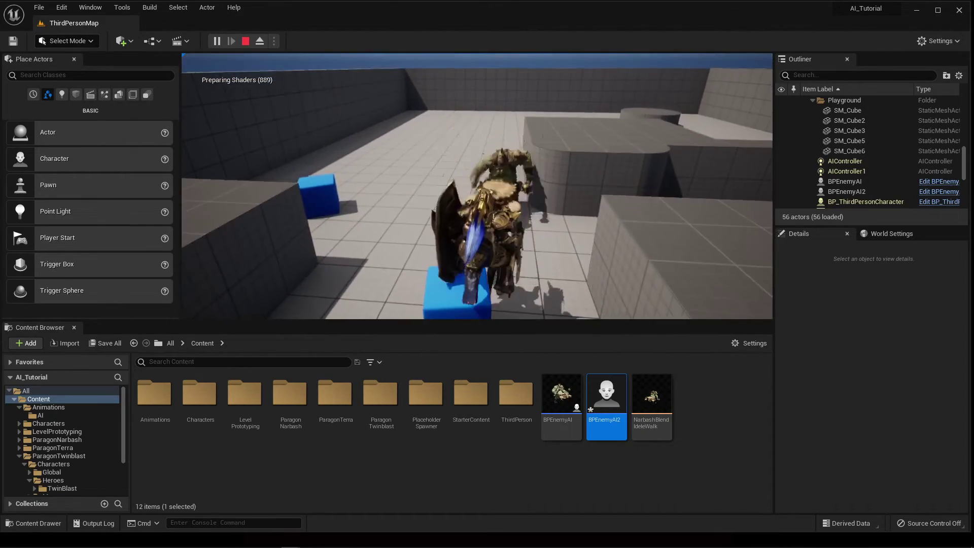
key("w")
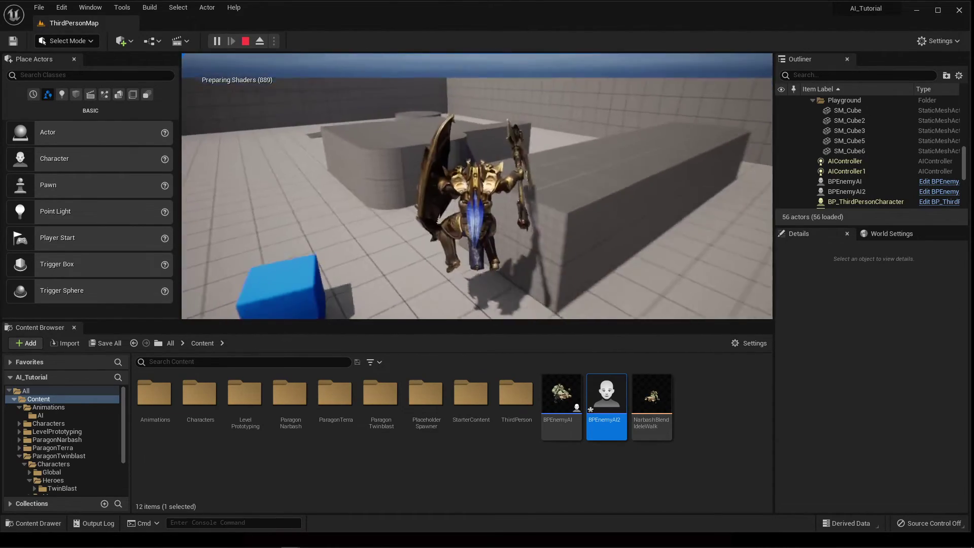
key("w")
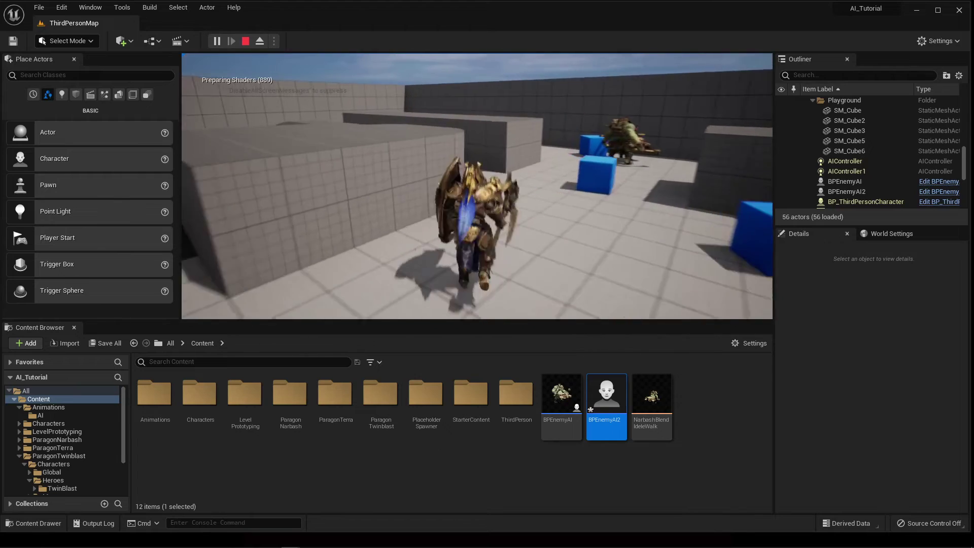
key("w")
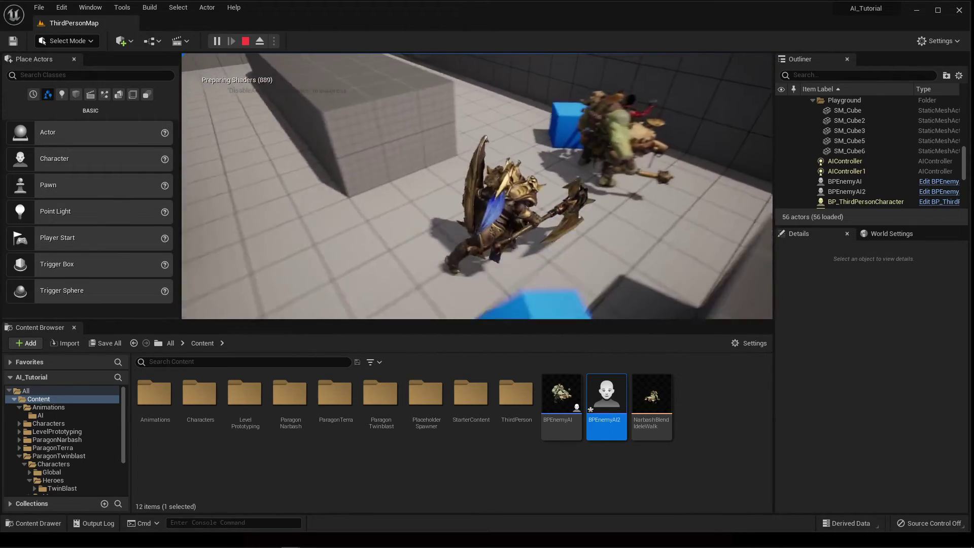
key("w")
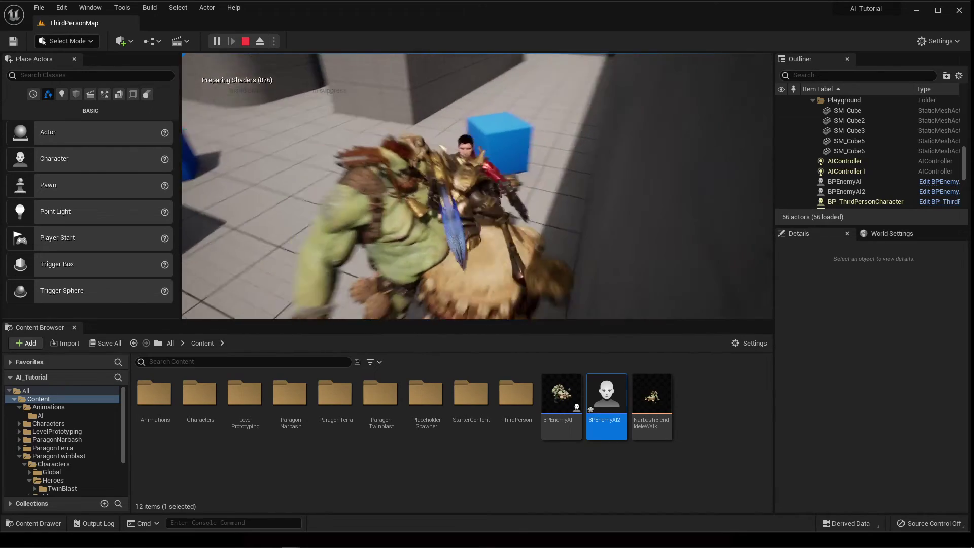
key("s")
key("s")
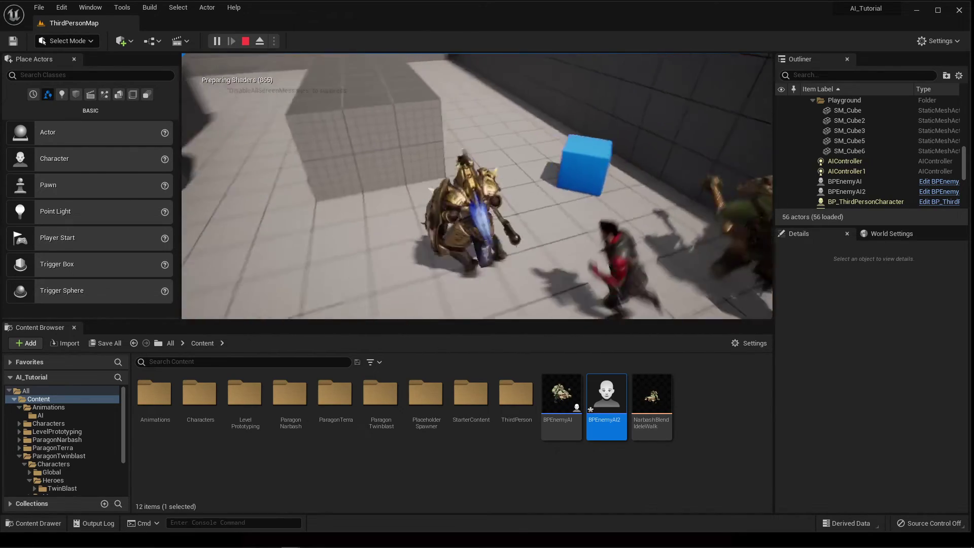
key("s")
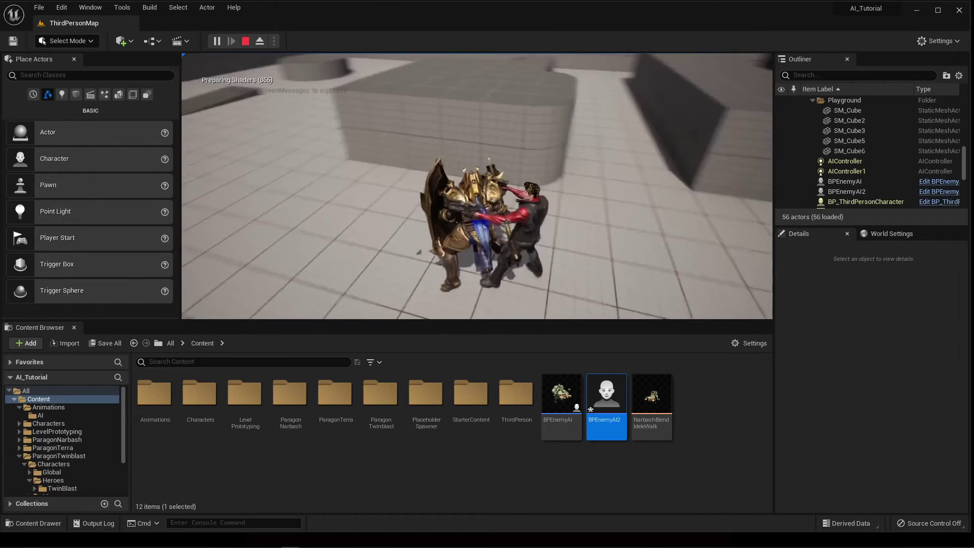
key("Escape")
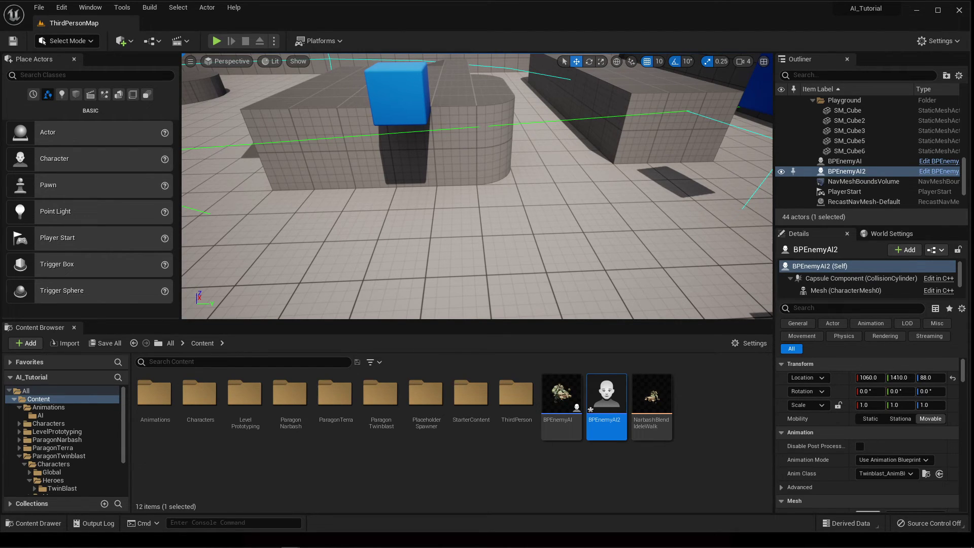
Step: Change BPEnemyAI2's AI MoveTo Acceptance Radius from 5 to 10 and compile the blueprint
left_click_drag(973, 73, 709, 63)
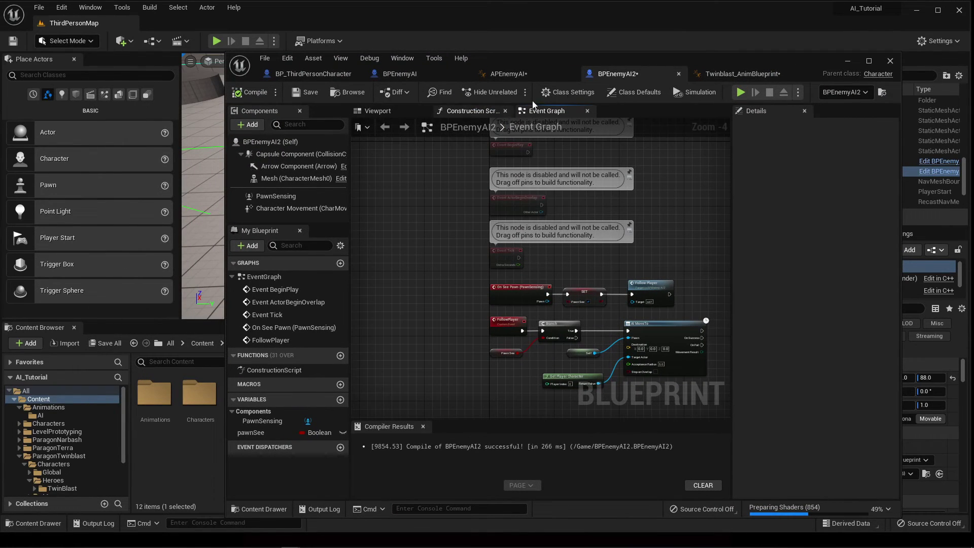
scroll(683, 293, "up", 5)
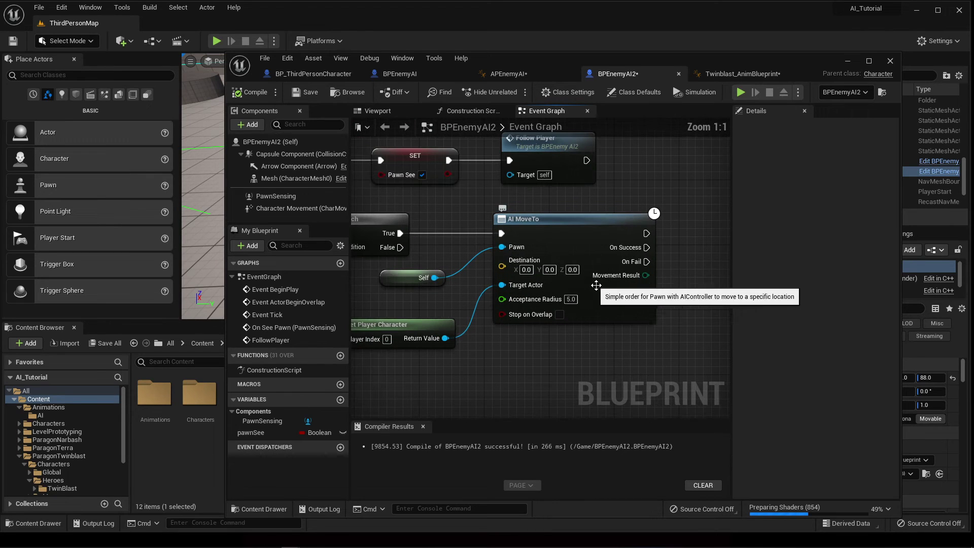
left_click(570, 299)
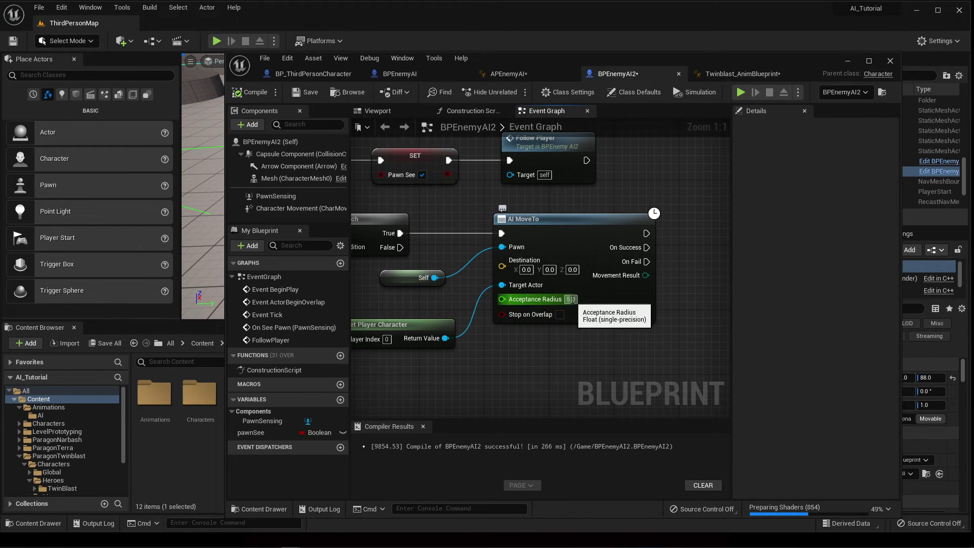
type("10")
key("Return")
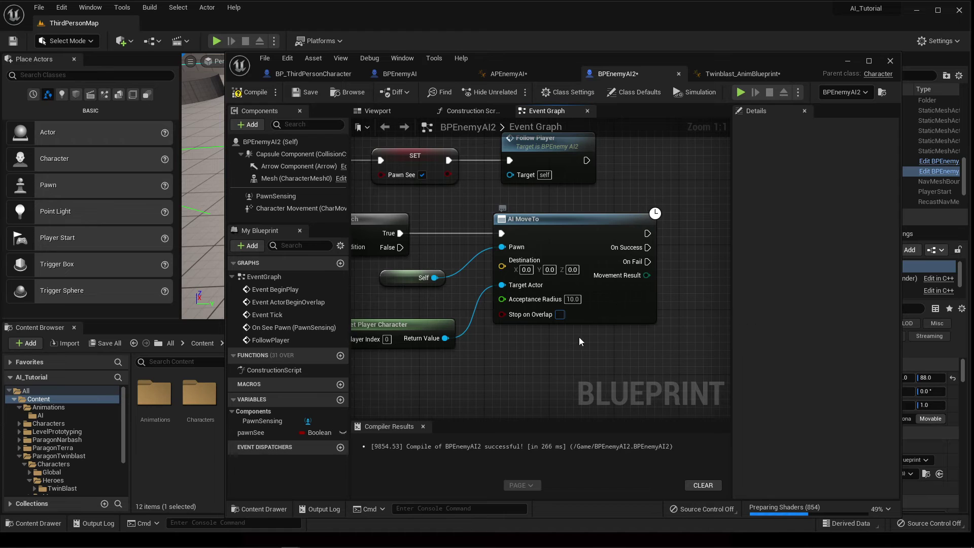
left_click(255, 96)
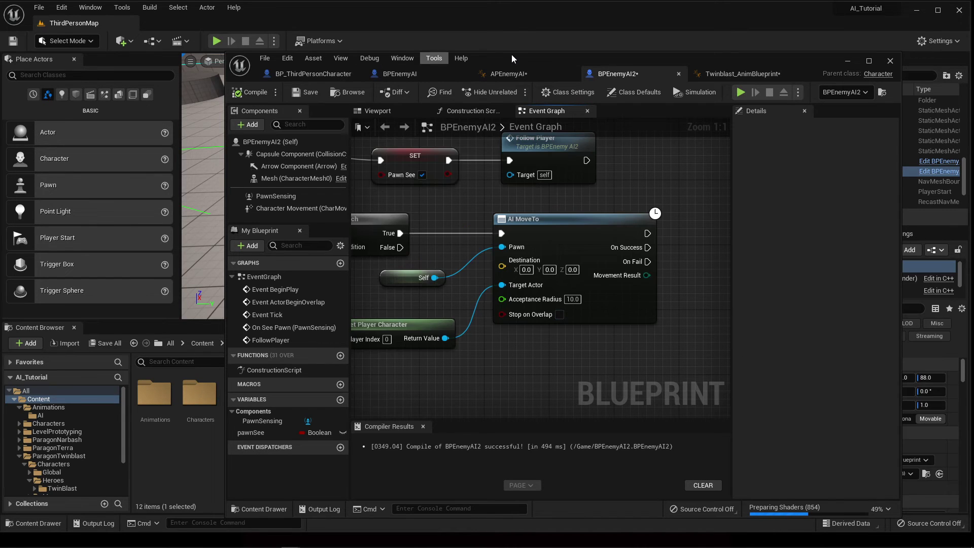
left_click_drag(509, 57, 669, 336)
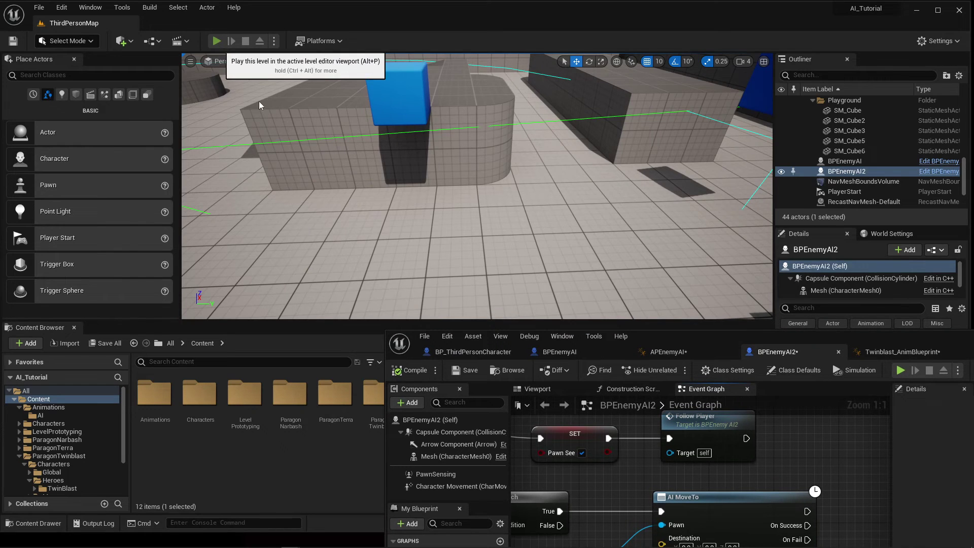
Step: Play-test the chase, then raise BPEnemyAI2's Acceptance Radius to 100
left_click(217, 41)
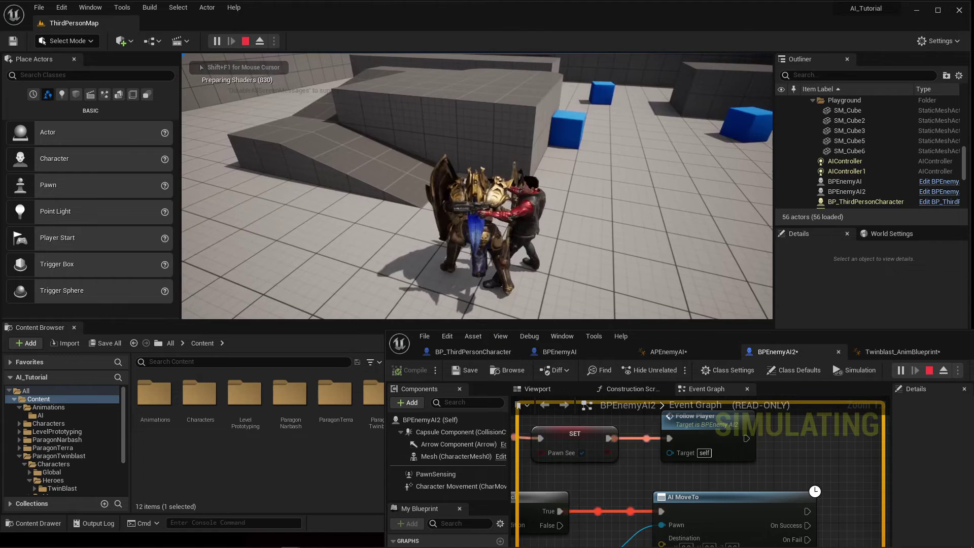
key("Escape")
left_click_drag(768, 336, 571, 108)
left_click(537, 348)
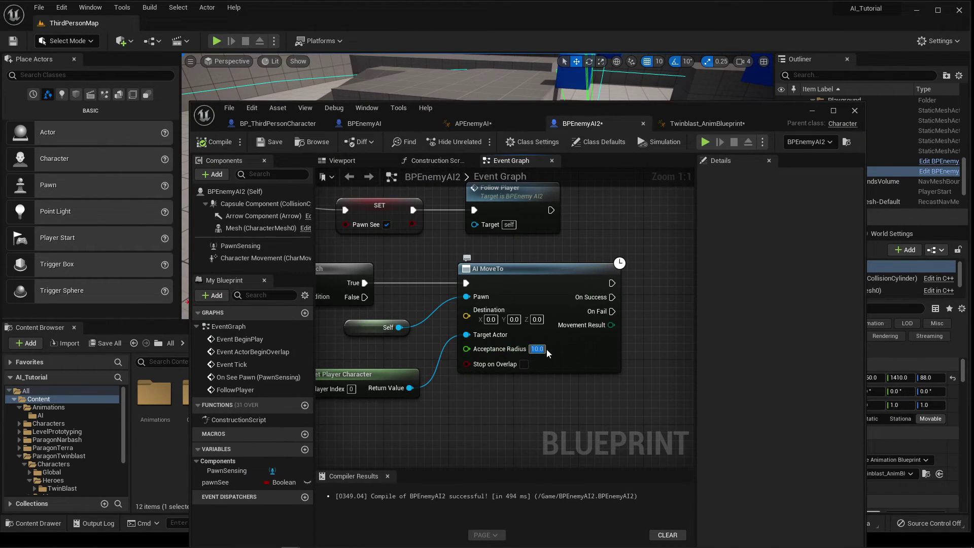
type("100")
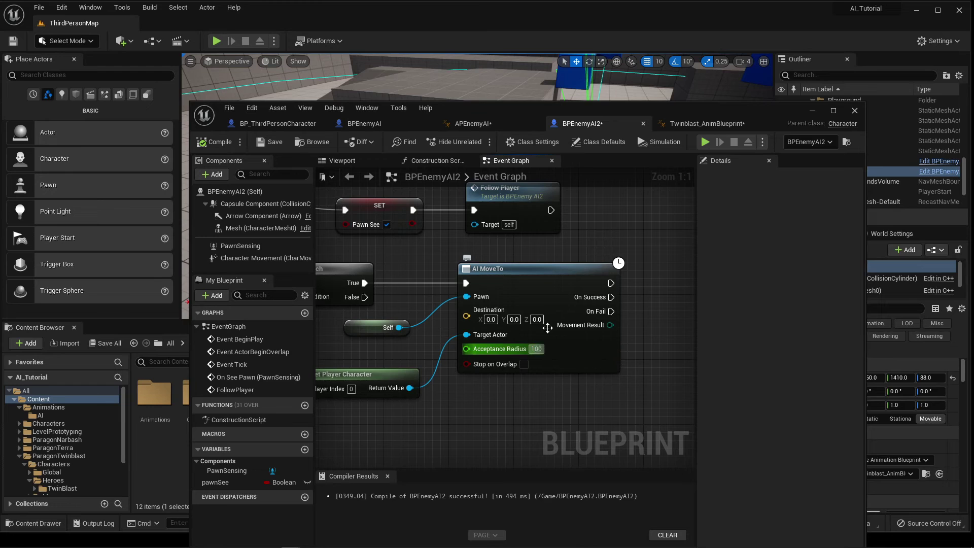
key("Tab")
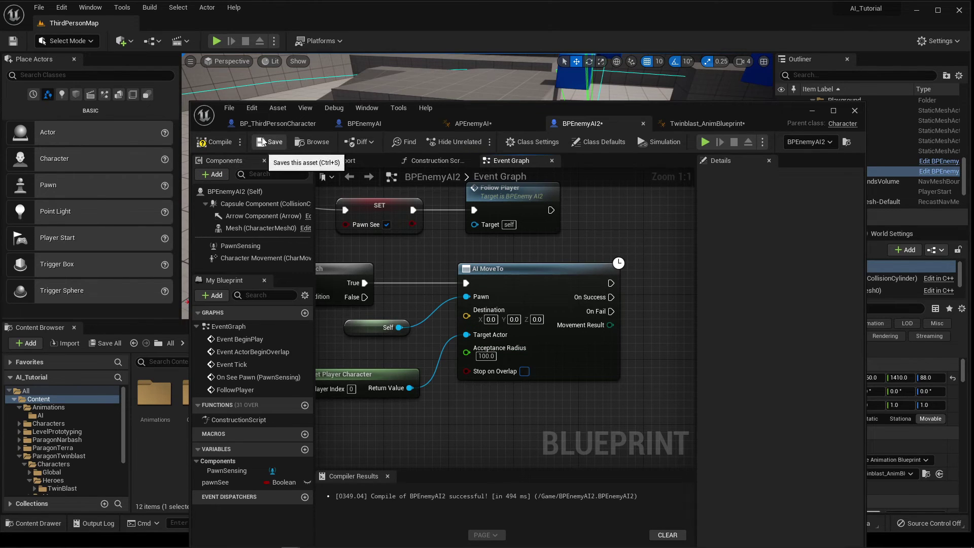
Step: Play-test the chase again with the 100 acceptance radius
left_click_drag(492, 116, 557, 337)
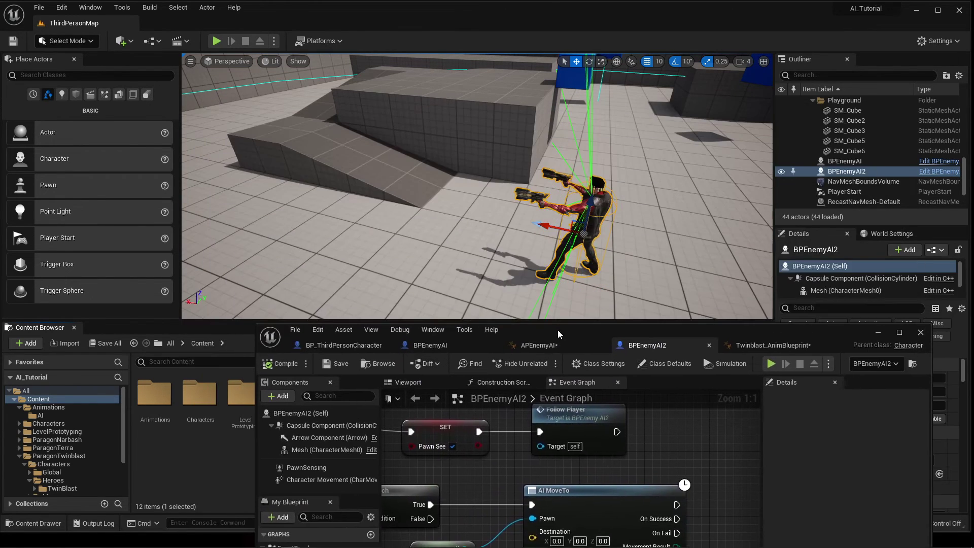
left_click(226, 41)
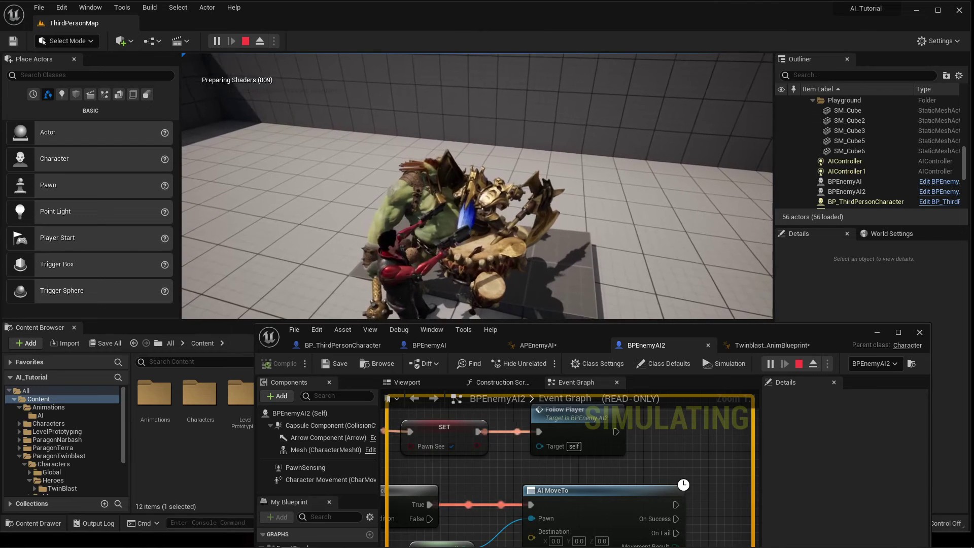
key("Escape")
Step: In the Narbash BPEnemyAI Event Graph, set AI MoveTo Acceptance Radius to 250 and compile
left_click_drag(688, 330, 633, 149)
left_click(495, 165)
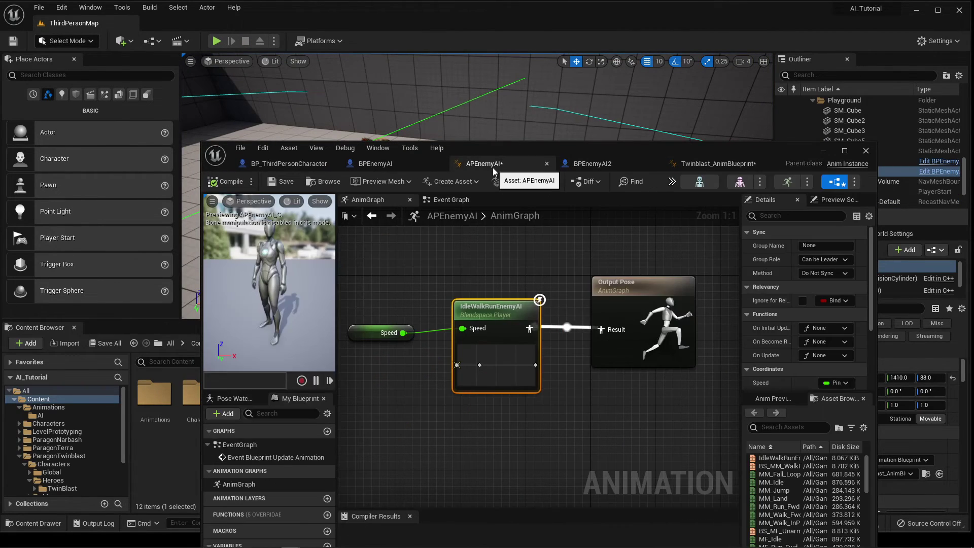
left_click(366, 163)
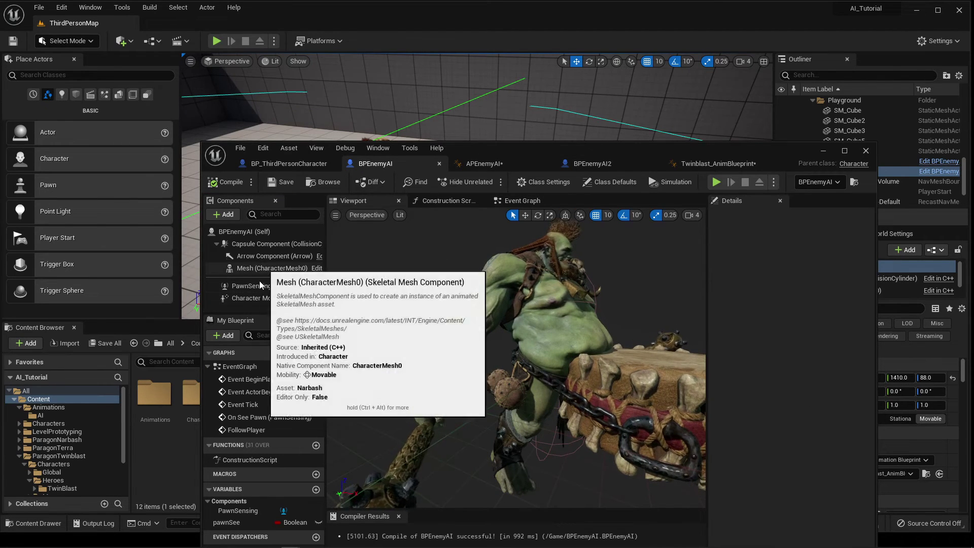
left_click(531, 202)
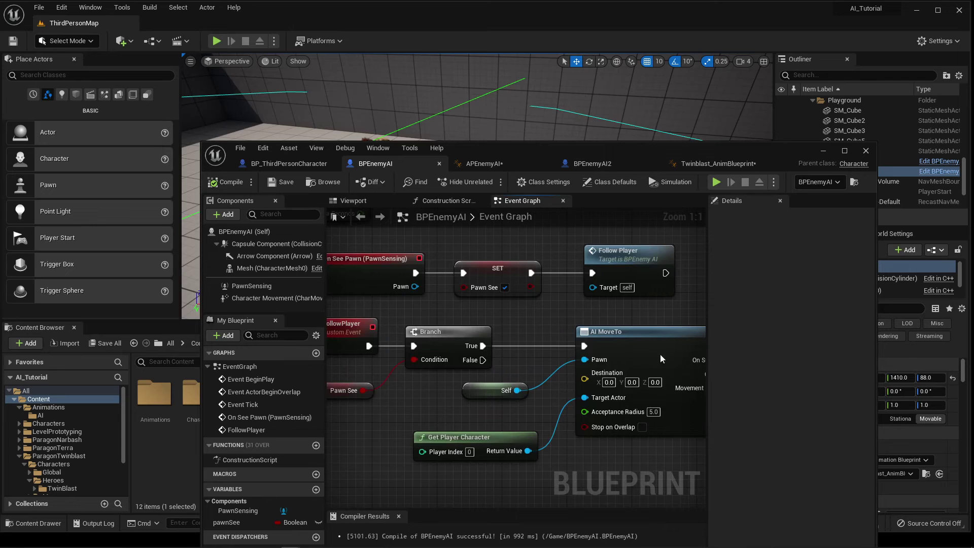
left_click(651, 411)
type("250")
key("Return")
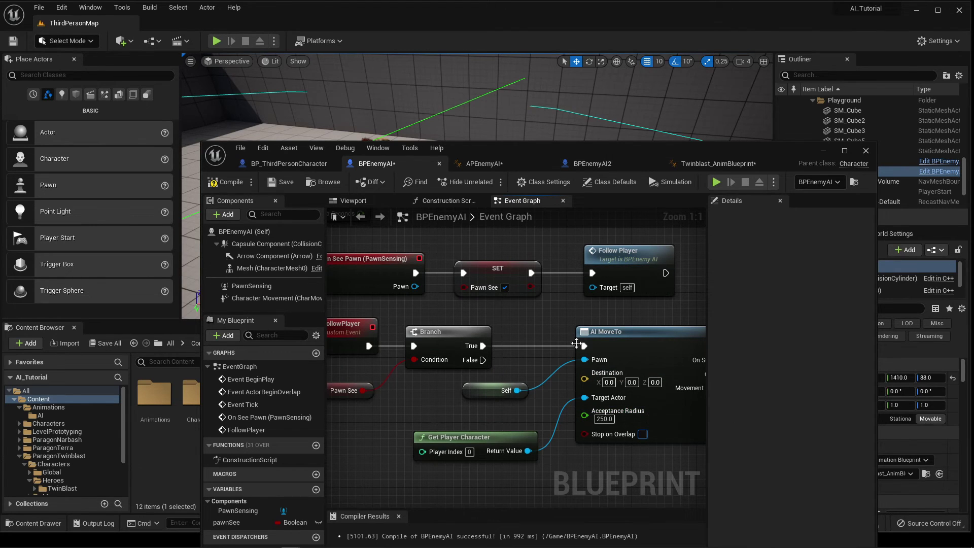
left_click(227, 184)
left_click_drag(511, 153, 654, 356)
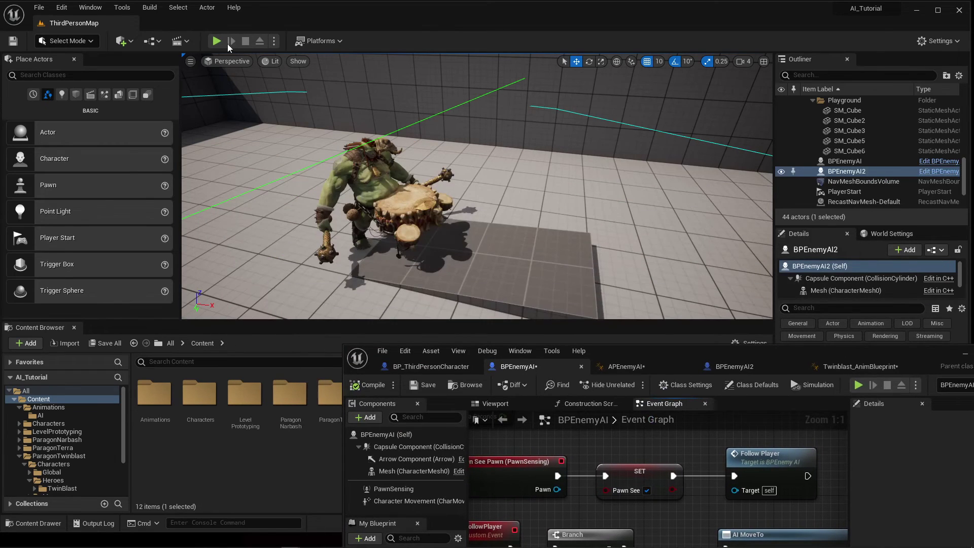
left_click(217, 41)
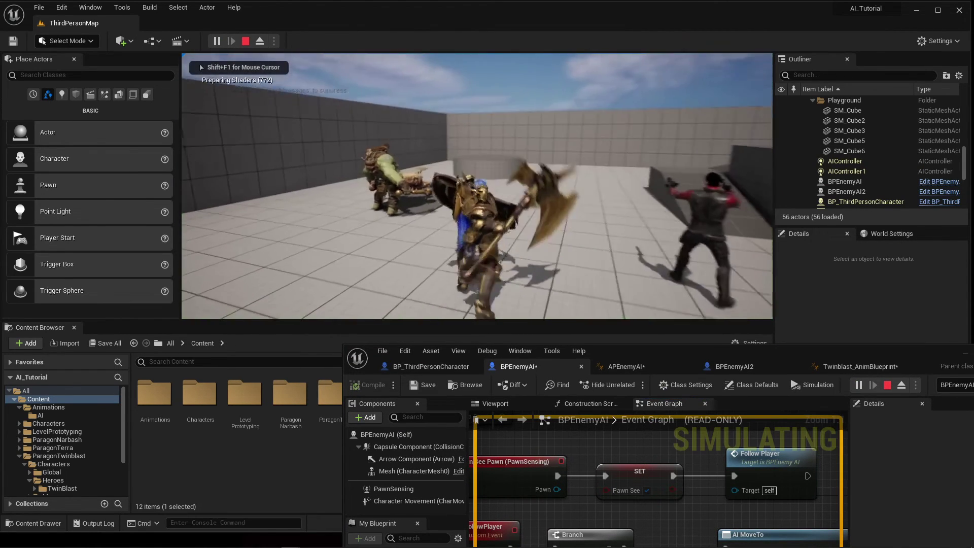
key("w")
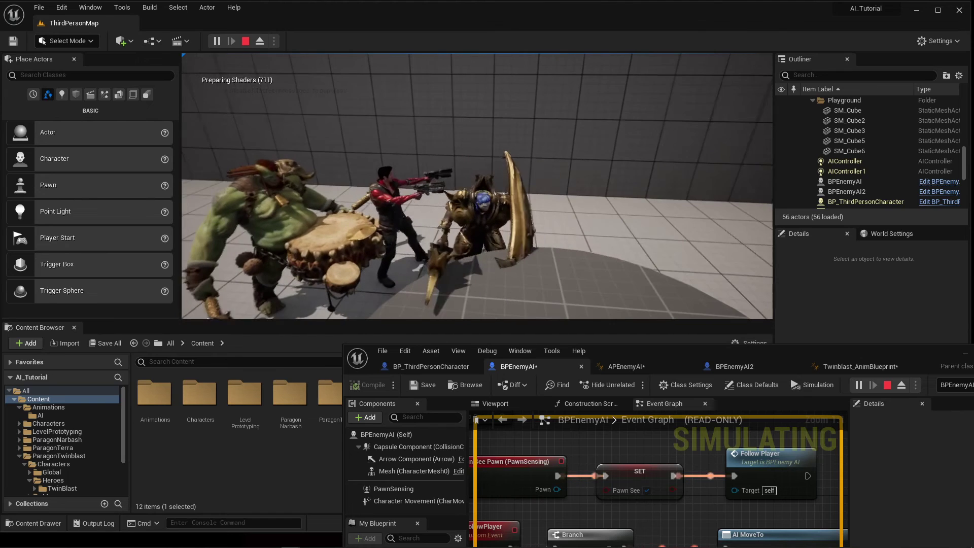
Step: Stop the play test, lower BPEnemyAI's Acceptance Radius from 250 to 180, and compile with F7
key("Escape")
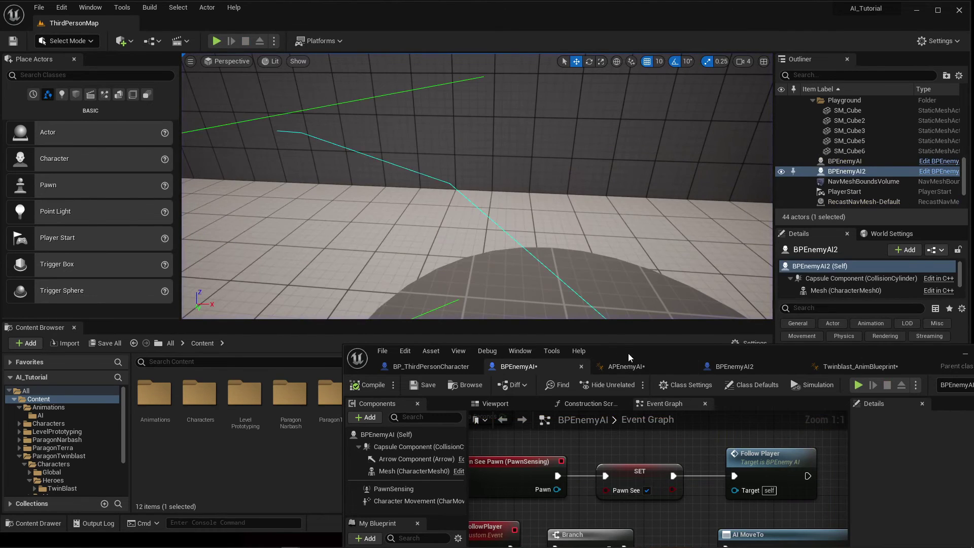
left_click_drag(628, 353, 534, 161)
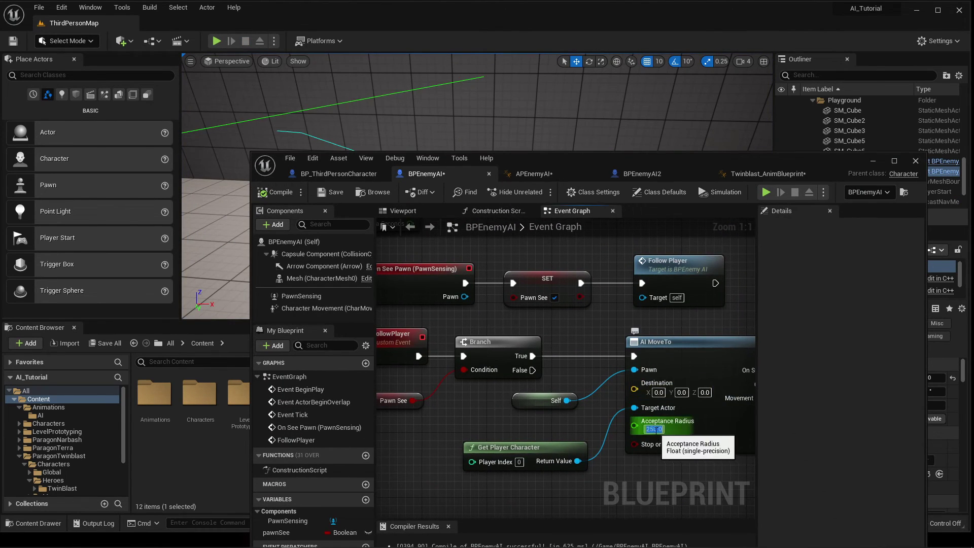
left_click(654, 429)
type("2")
key("BackSpace")
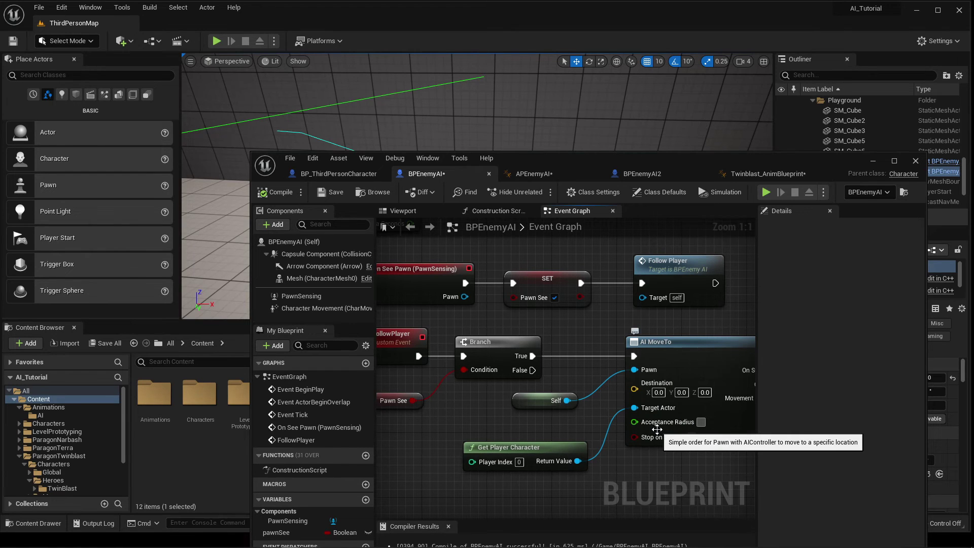
type("180")
key("Return")
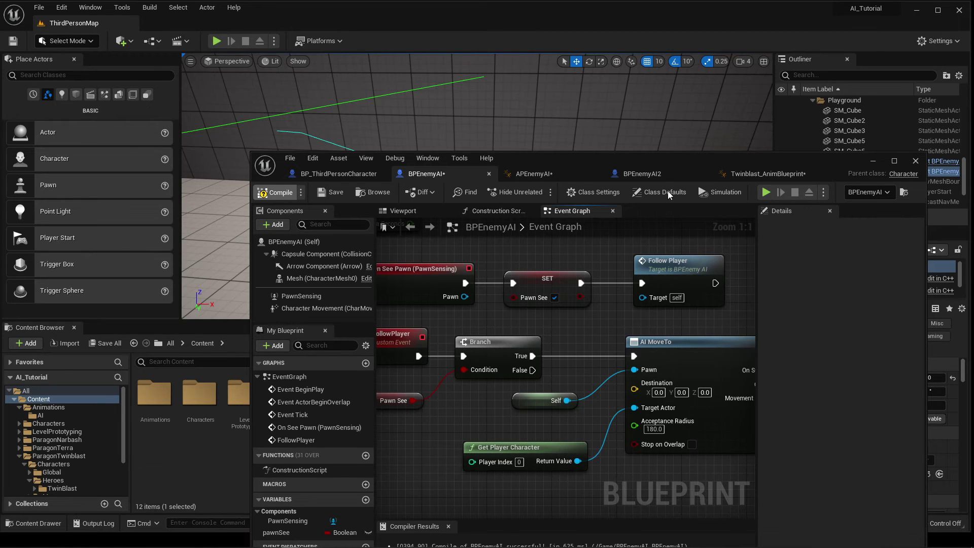
key("F7")
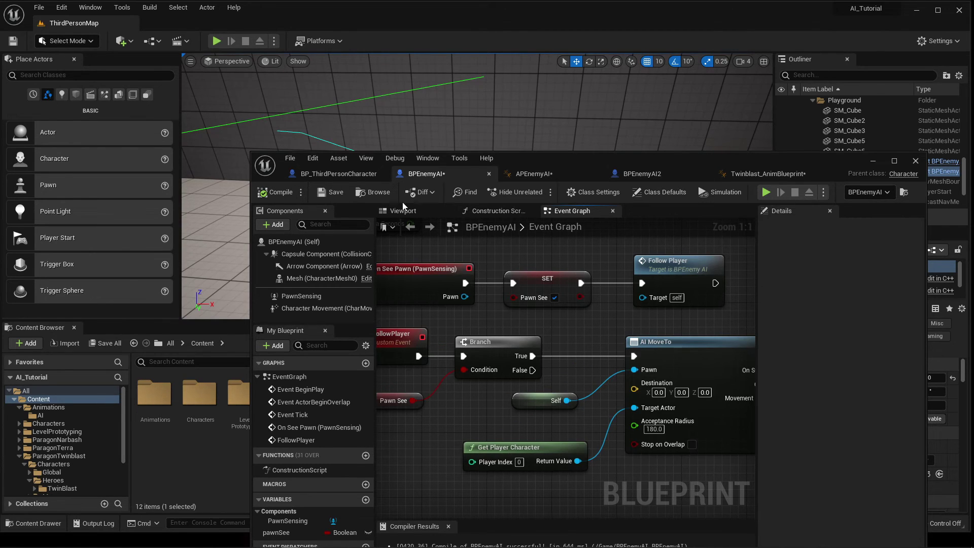
left_click_drag(595, 162, 650, 343)
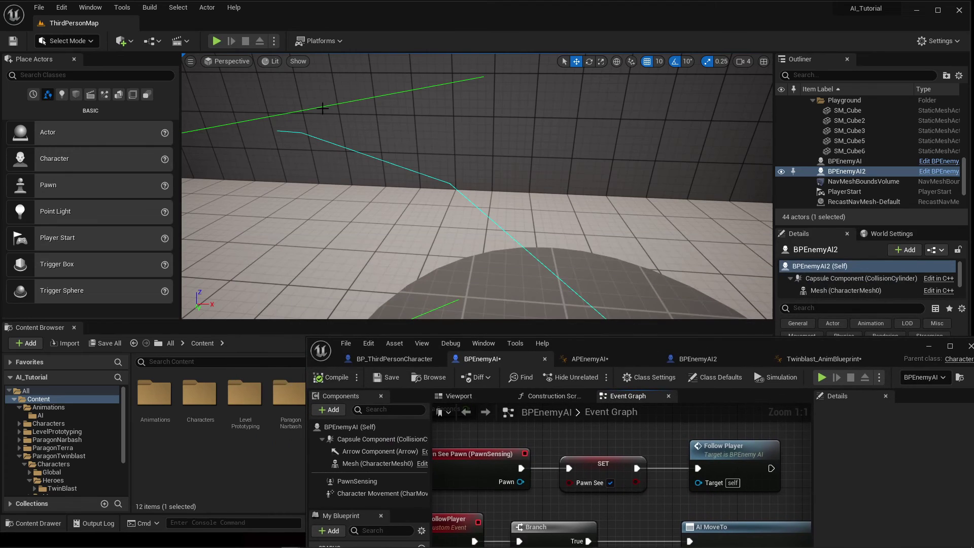
left_click(218, 40)
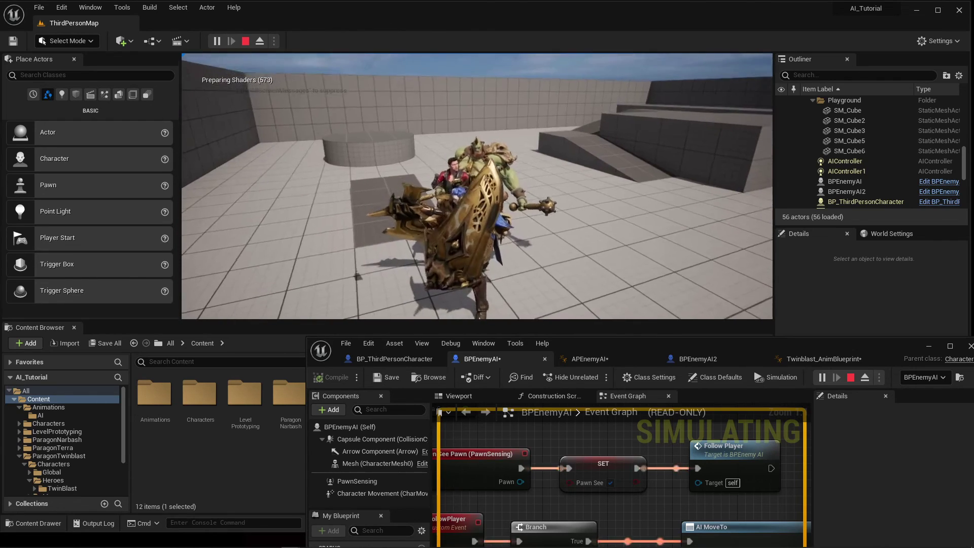
key("Escape")
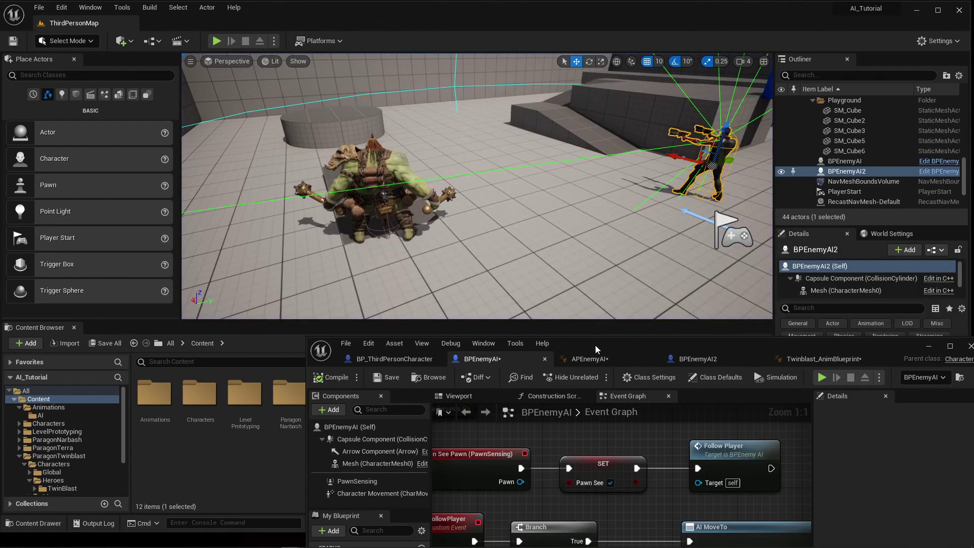
Step: Save the BPEnemyAI blueprint and move its editor window to the screen edge
left_click_drag(595, 345, 516, 93)
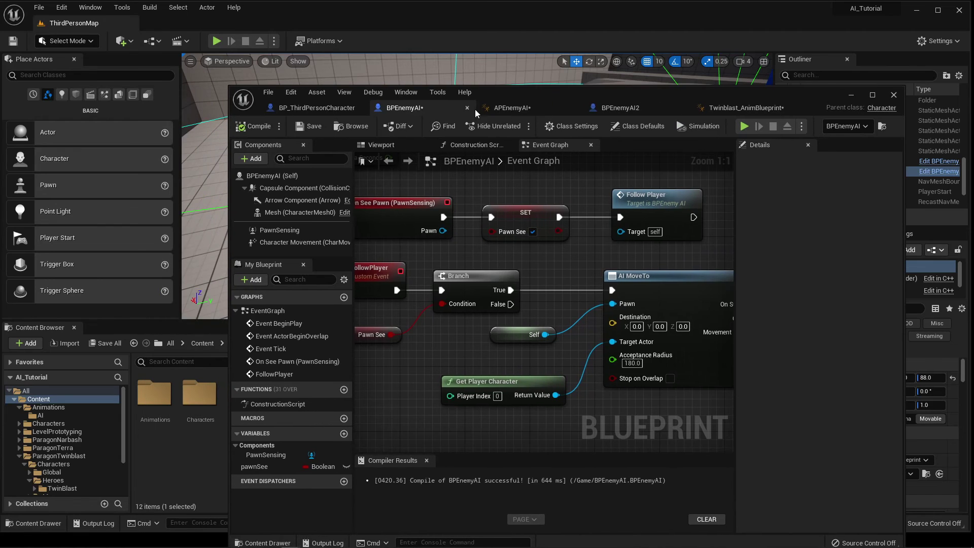
left_click(311, 129)
left_click_drag(454, 90, 973, 308)
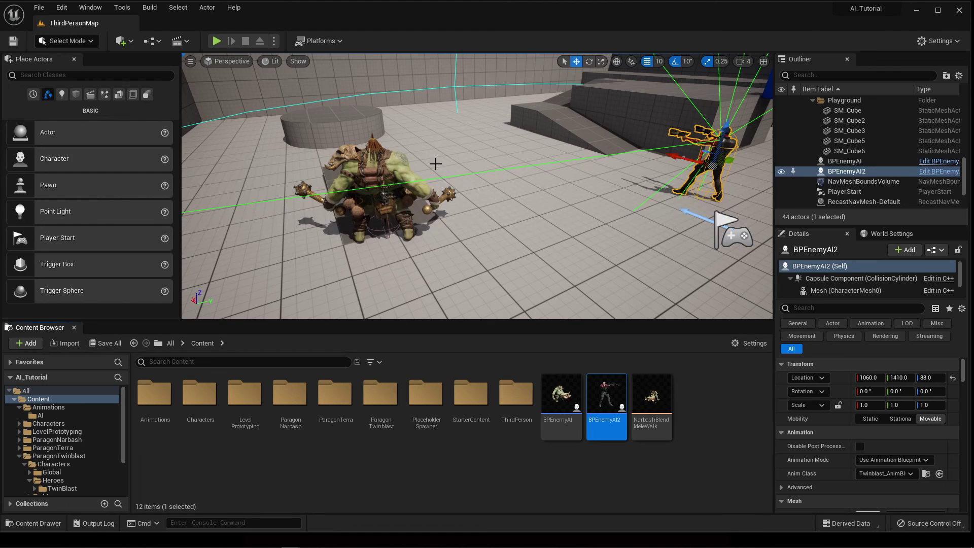
right_click_drag(476, 186, 426, 193)
key("s")
right_click_drag(611, 192, 611, 193)
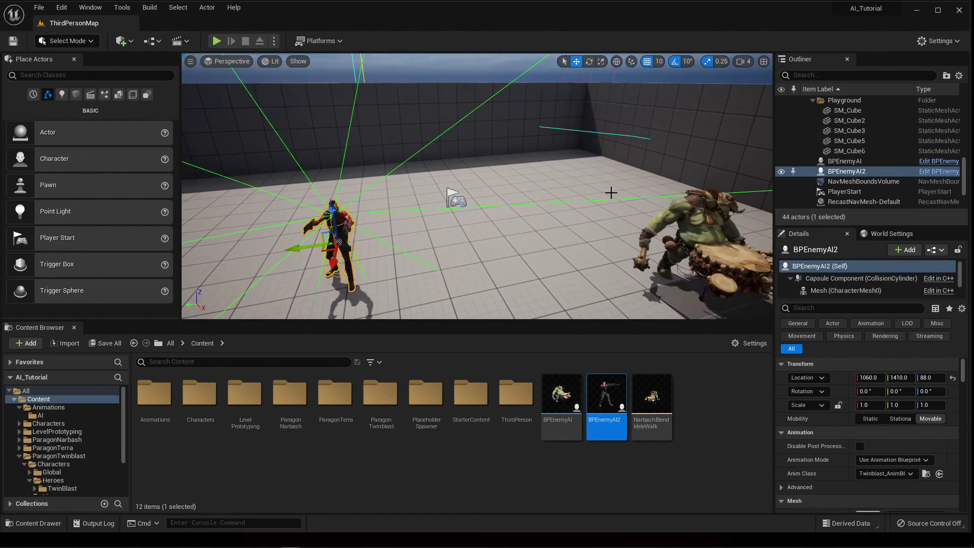